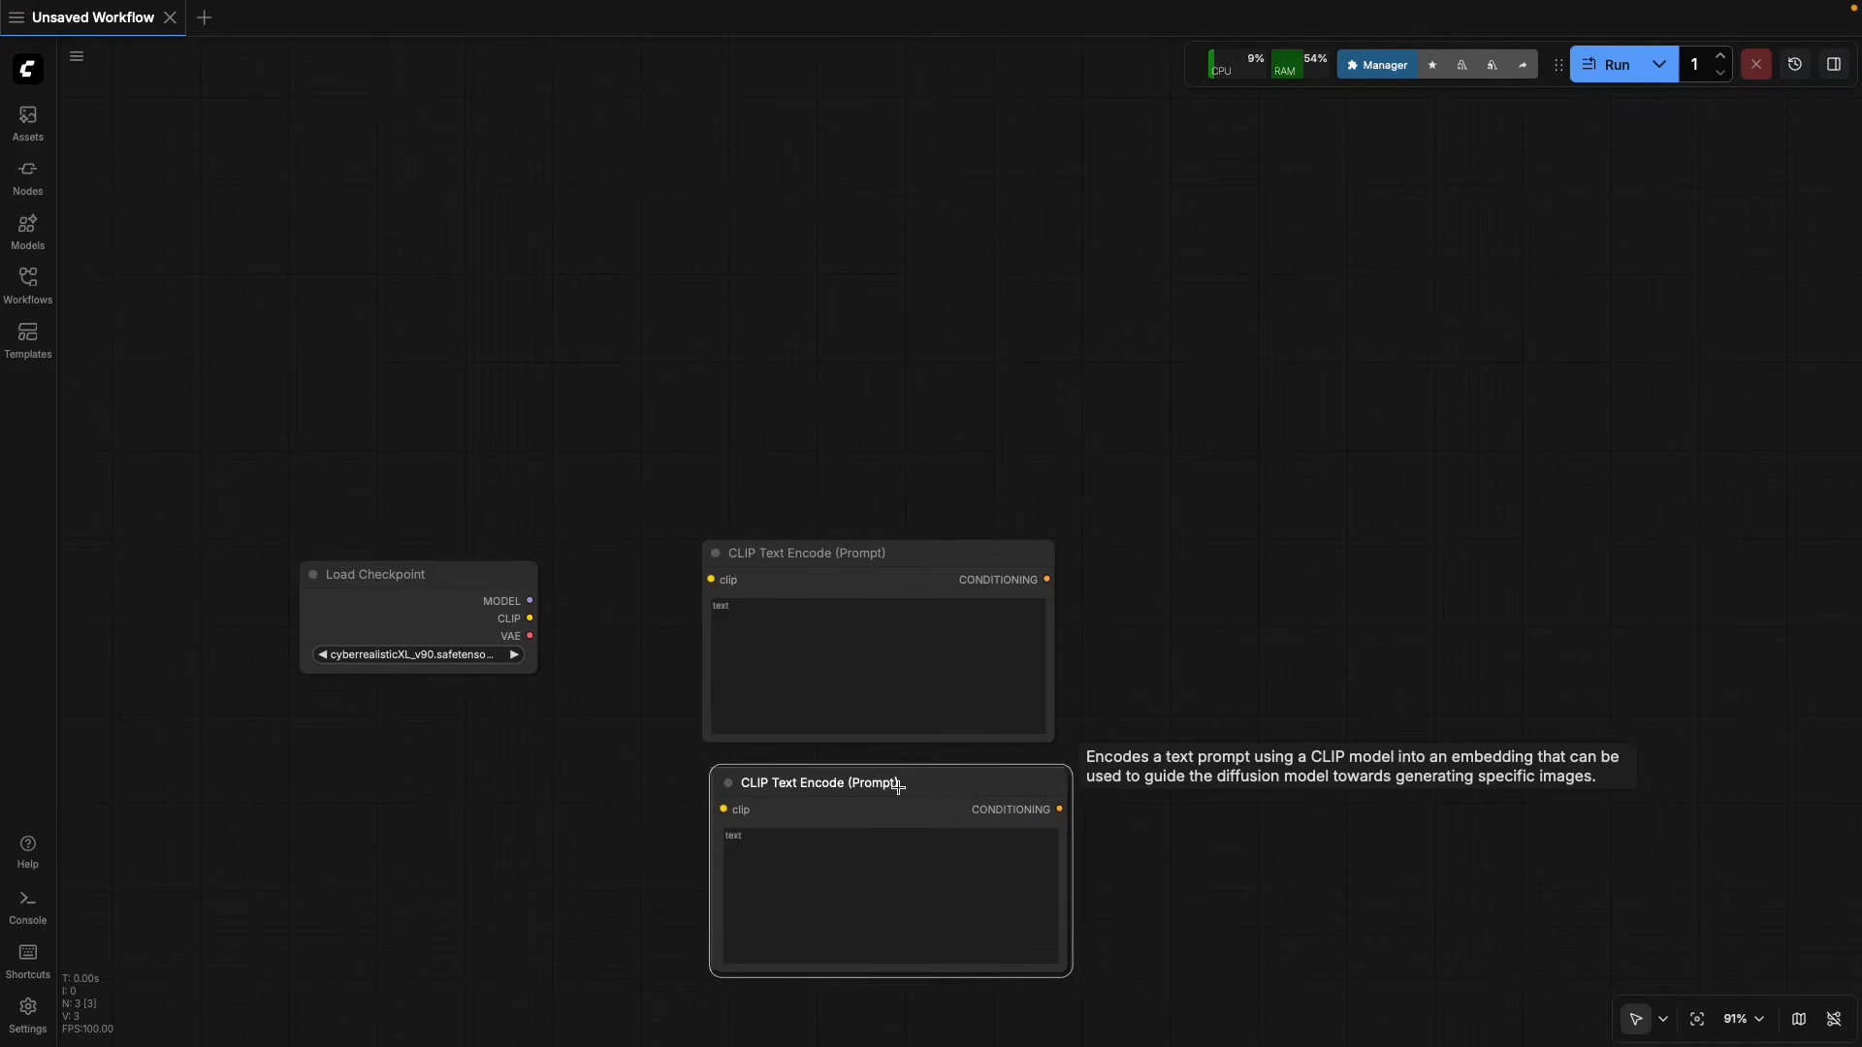
# Connect the Load Checkpoint node's CLIP output to the clip inputs of both CLIP Text Encode nodes.
pyautogui.moveTo(530, 618); pyautogui.dragTo(708, 581)
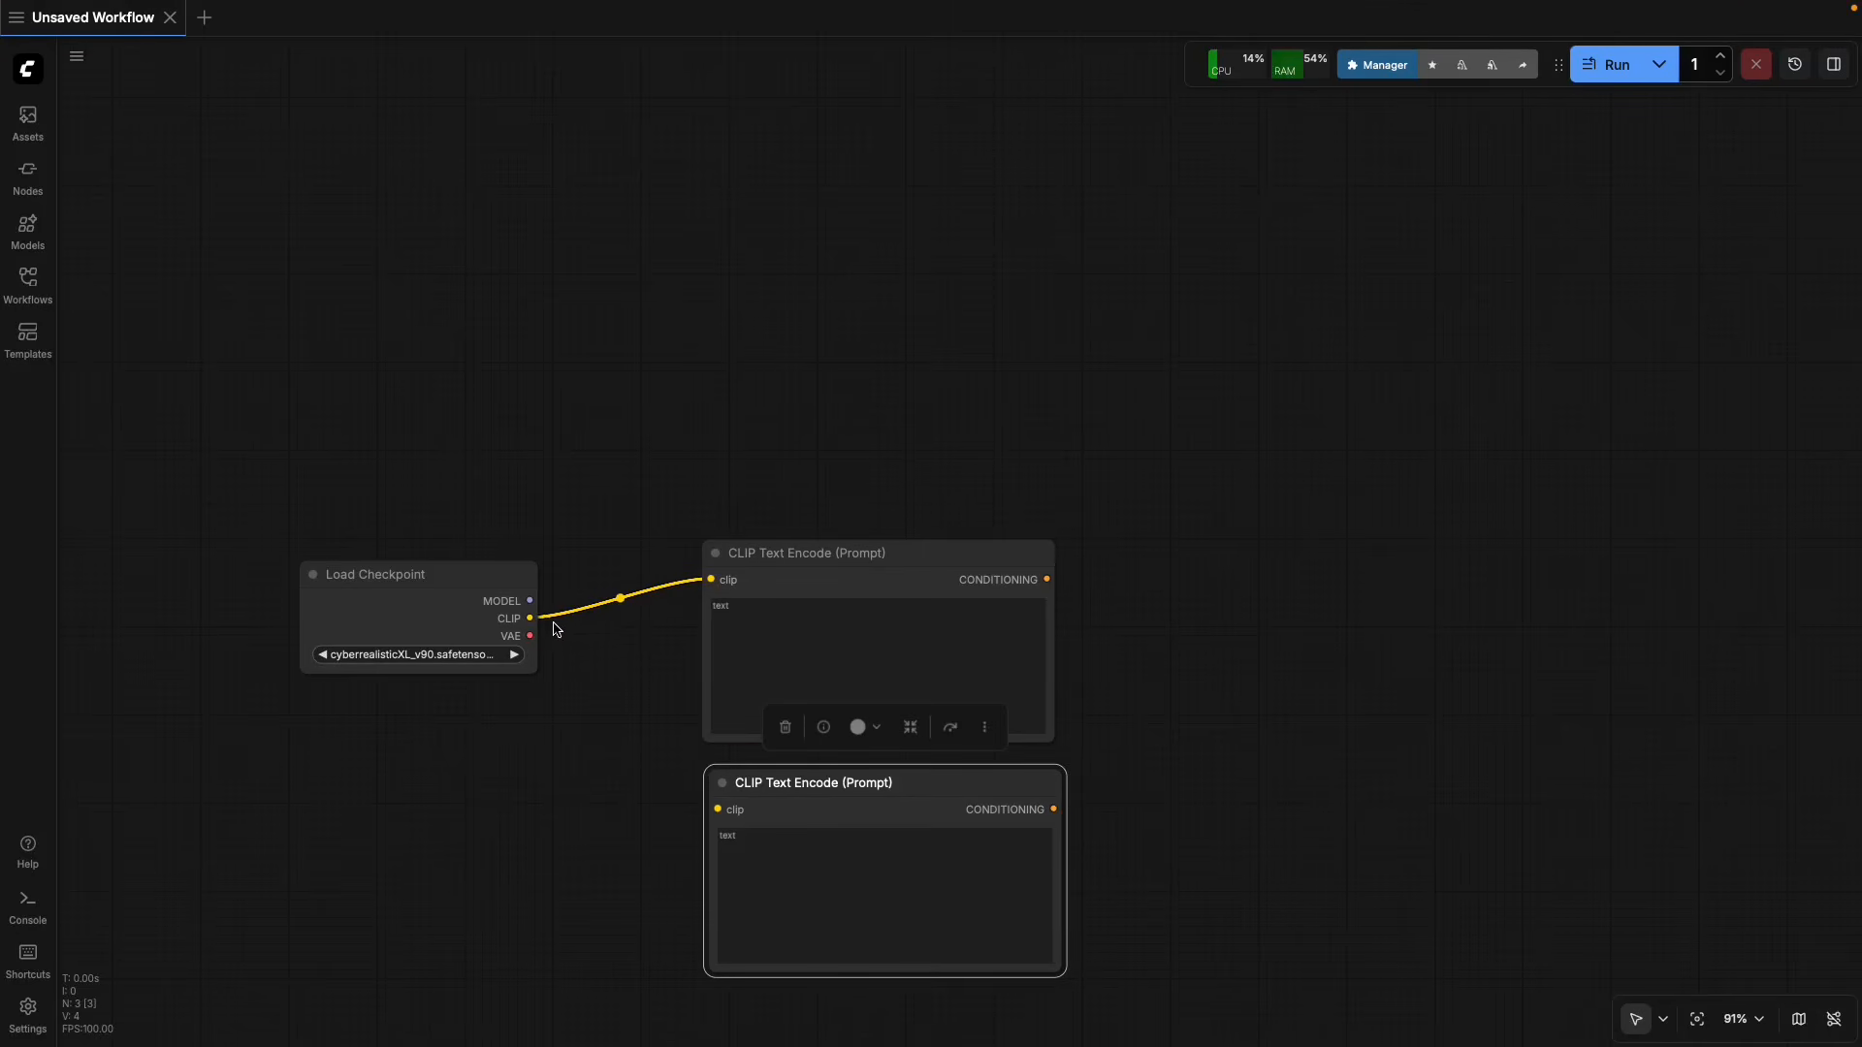
pyautogui.moveTo(529, 618); pyautogui.dragTo(796, 790)
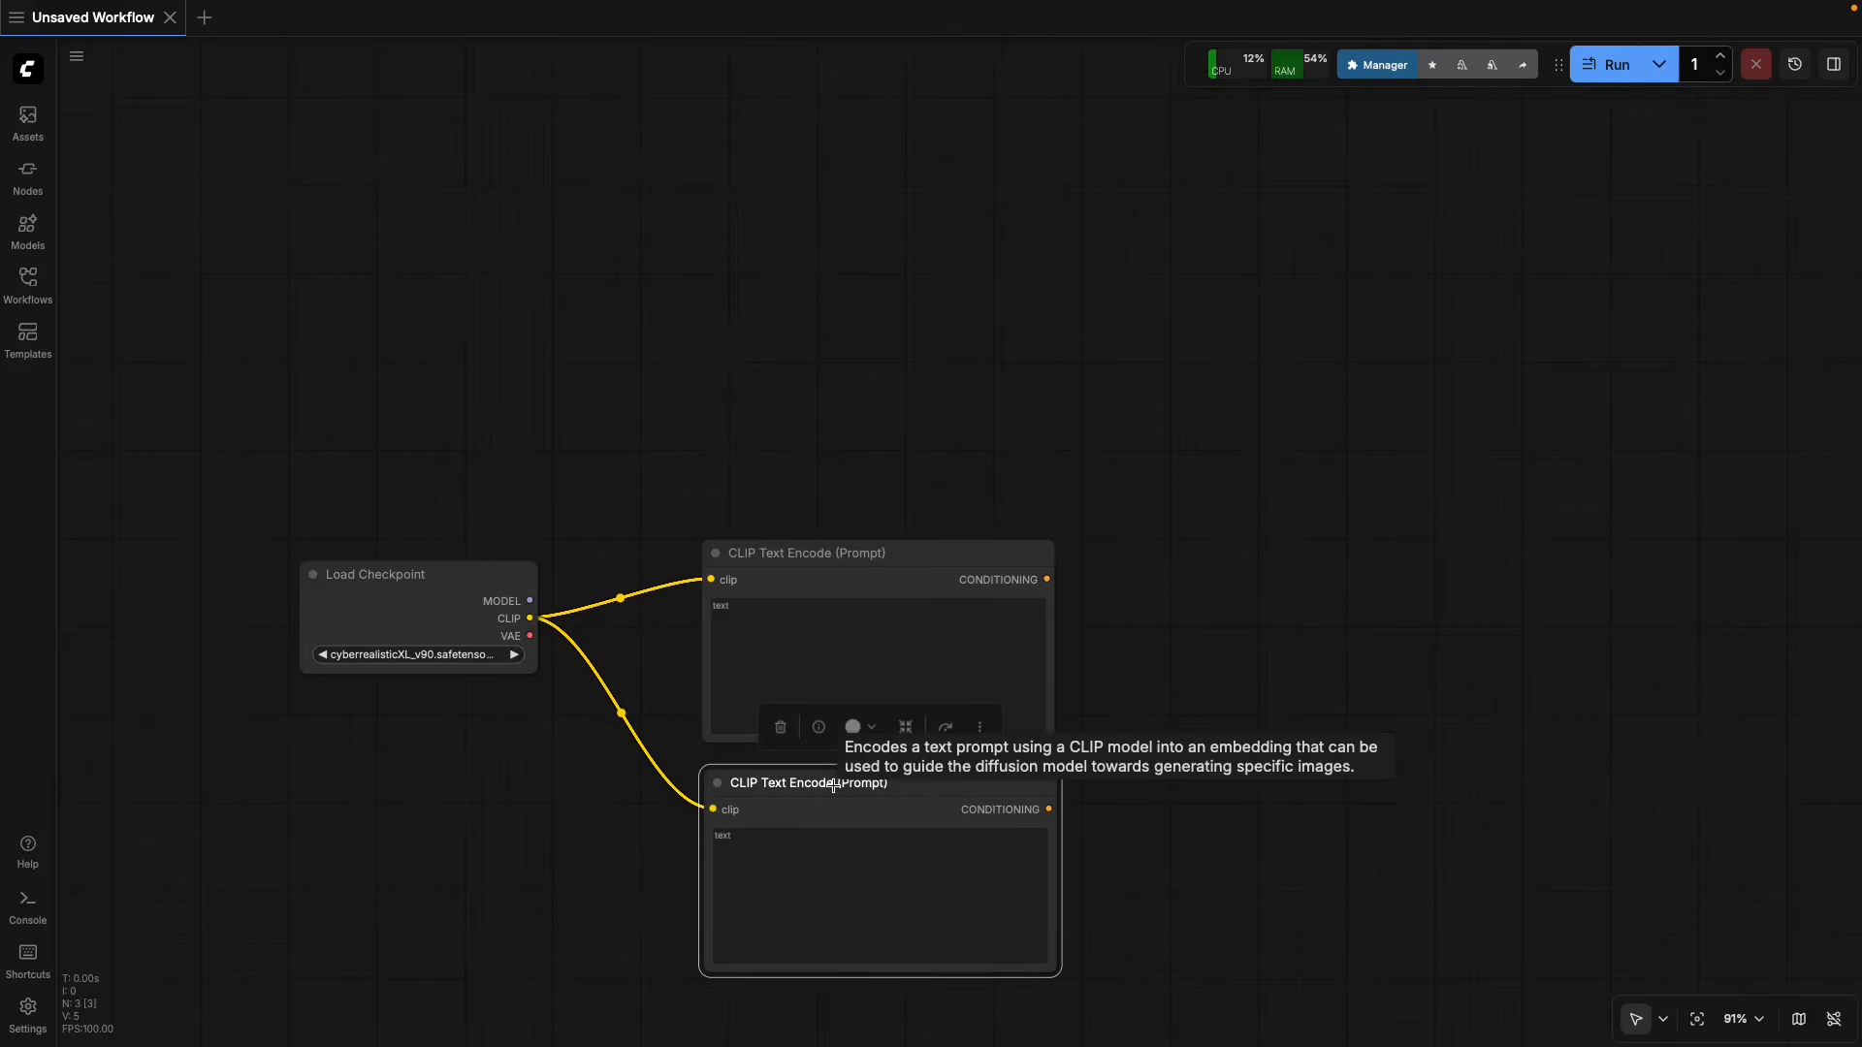
# Add a KSampler node from the sampling category and place it above and to the right of the text encode nodes.
pyautogui.rightClick(1148, 624)
pyautogui.click(1157, 629)
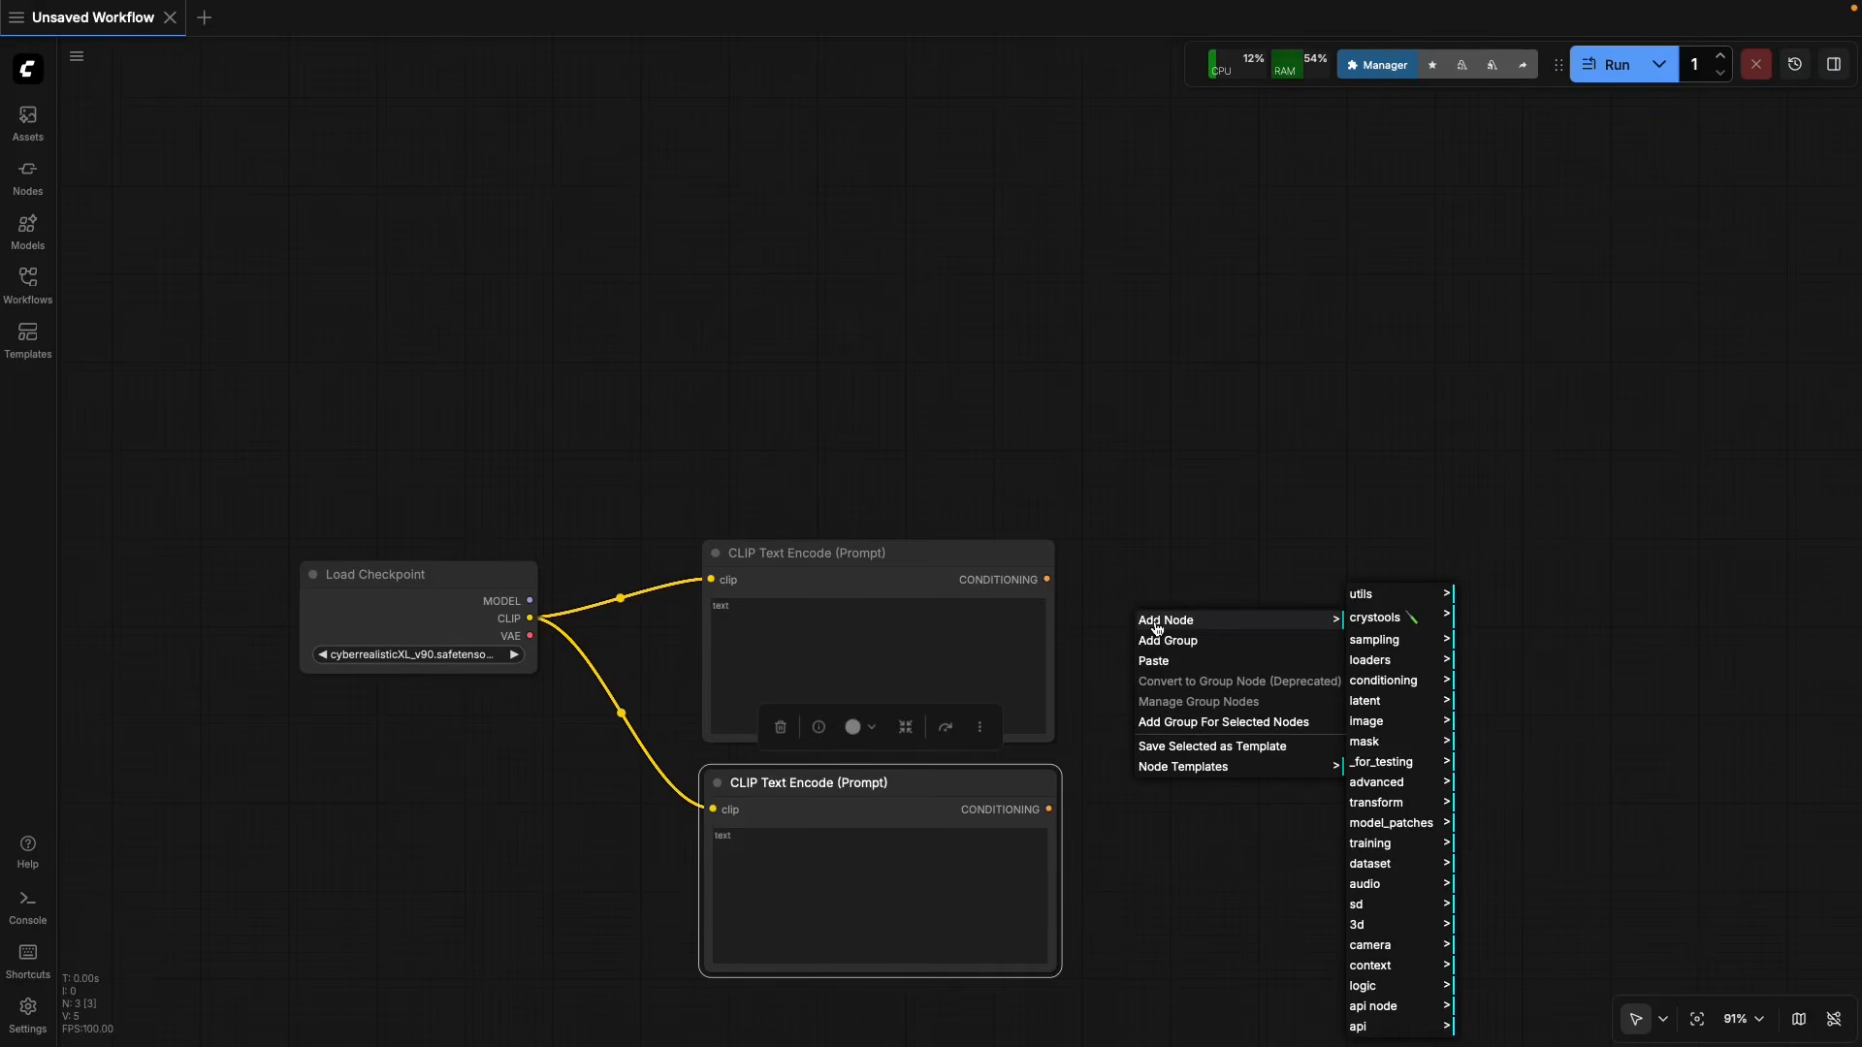
pyautogui.click(1373, 648)
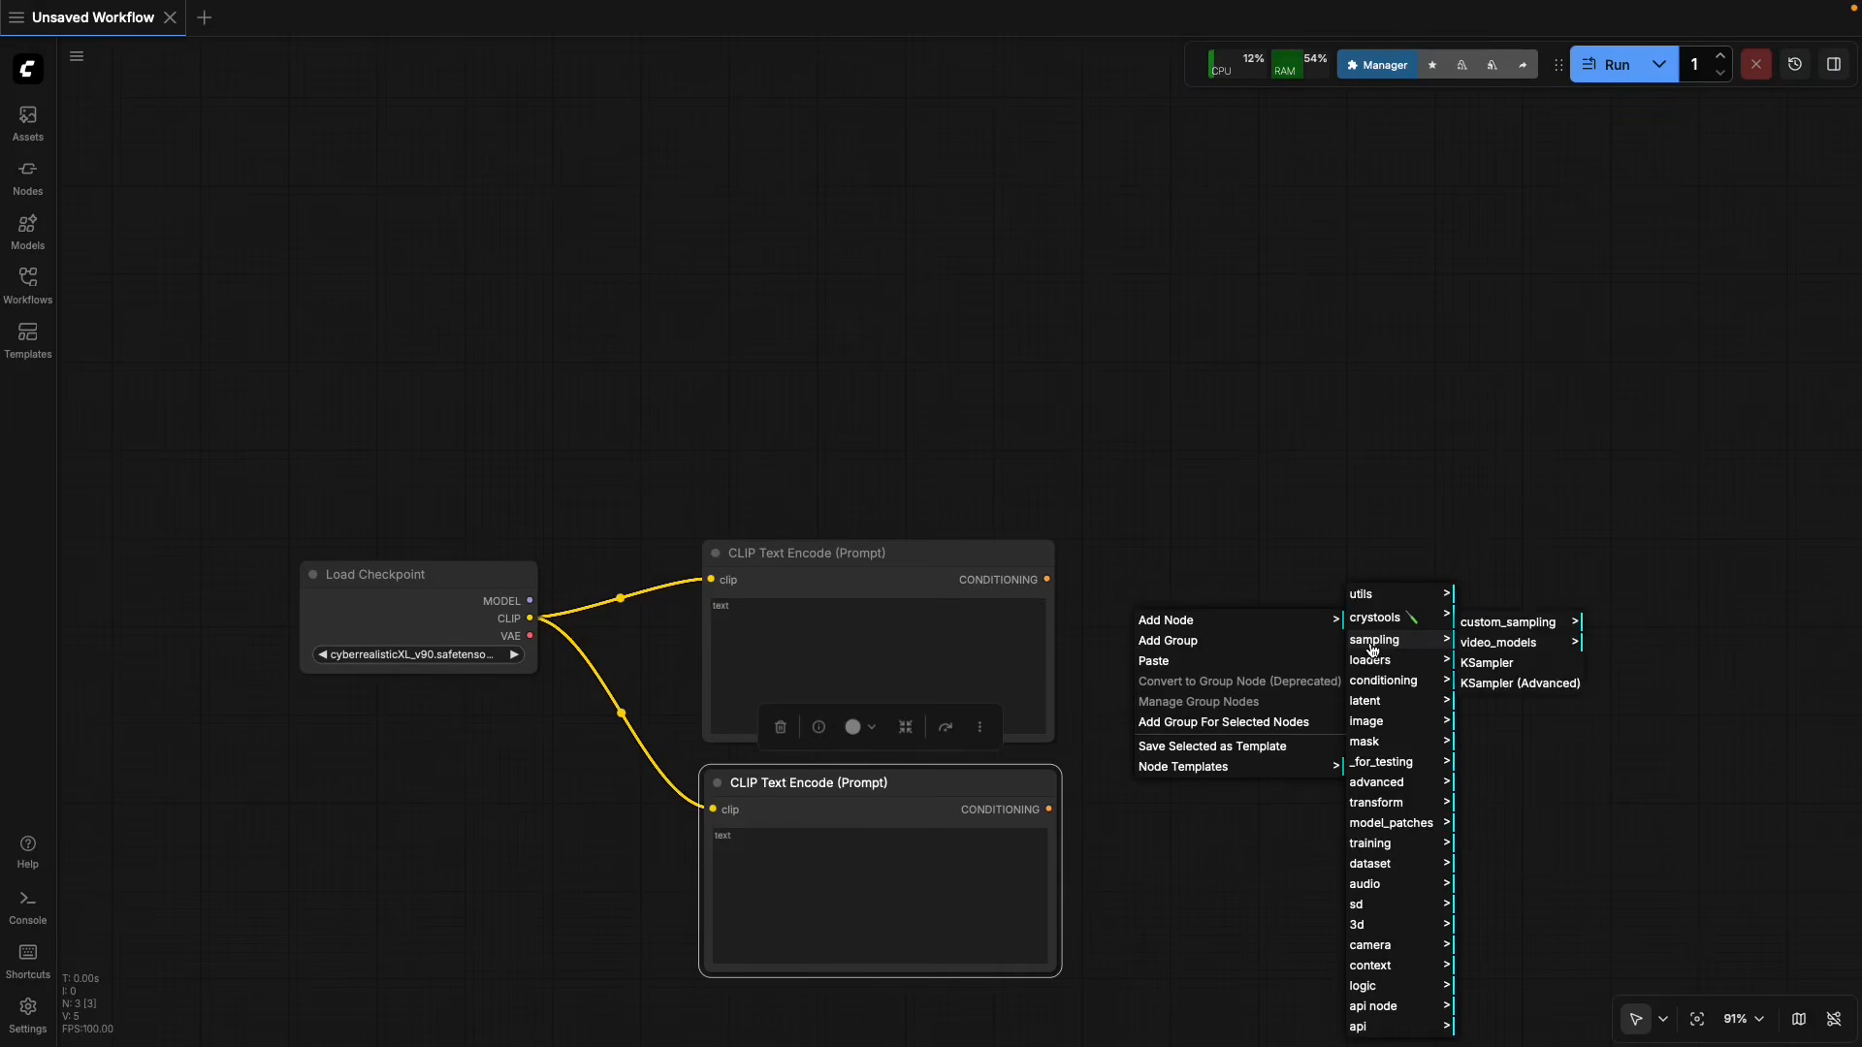
pyautogui.click(1492, 676)
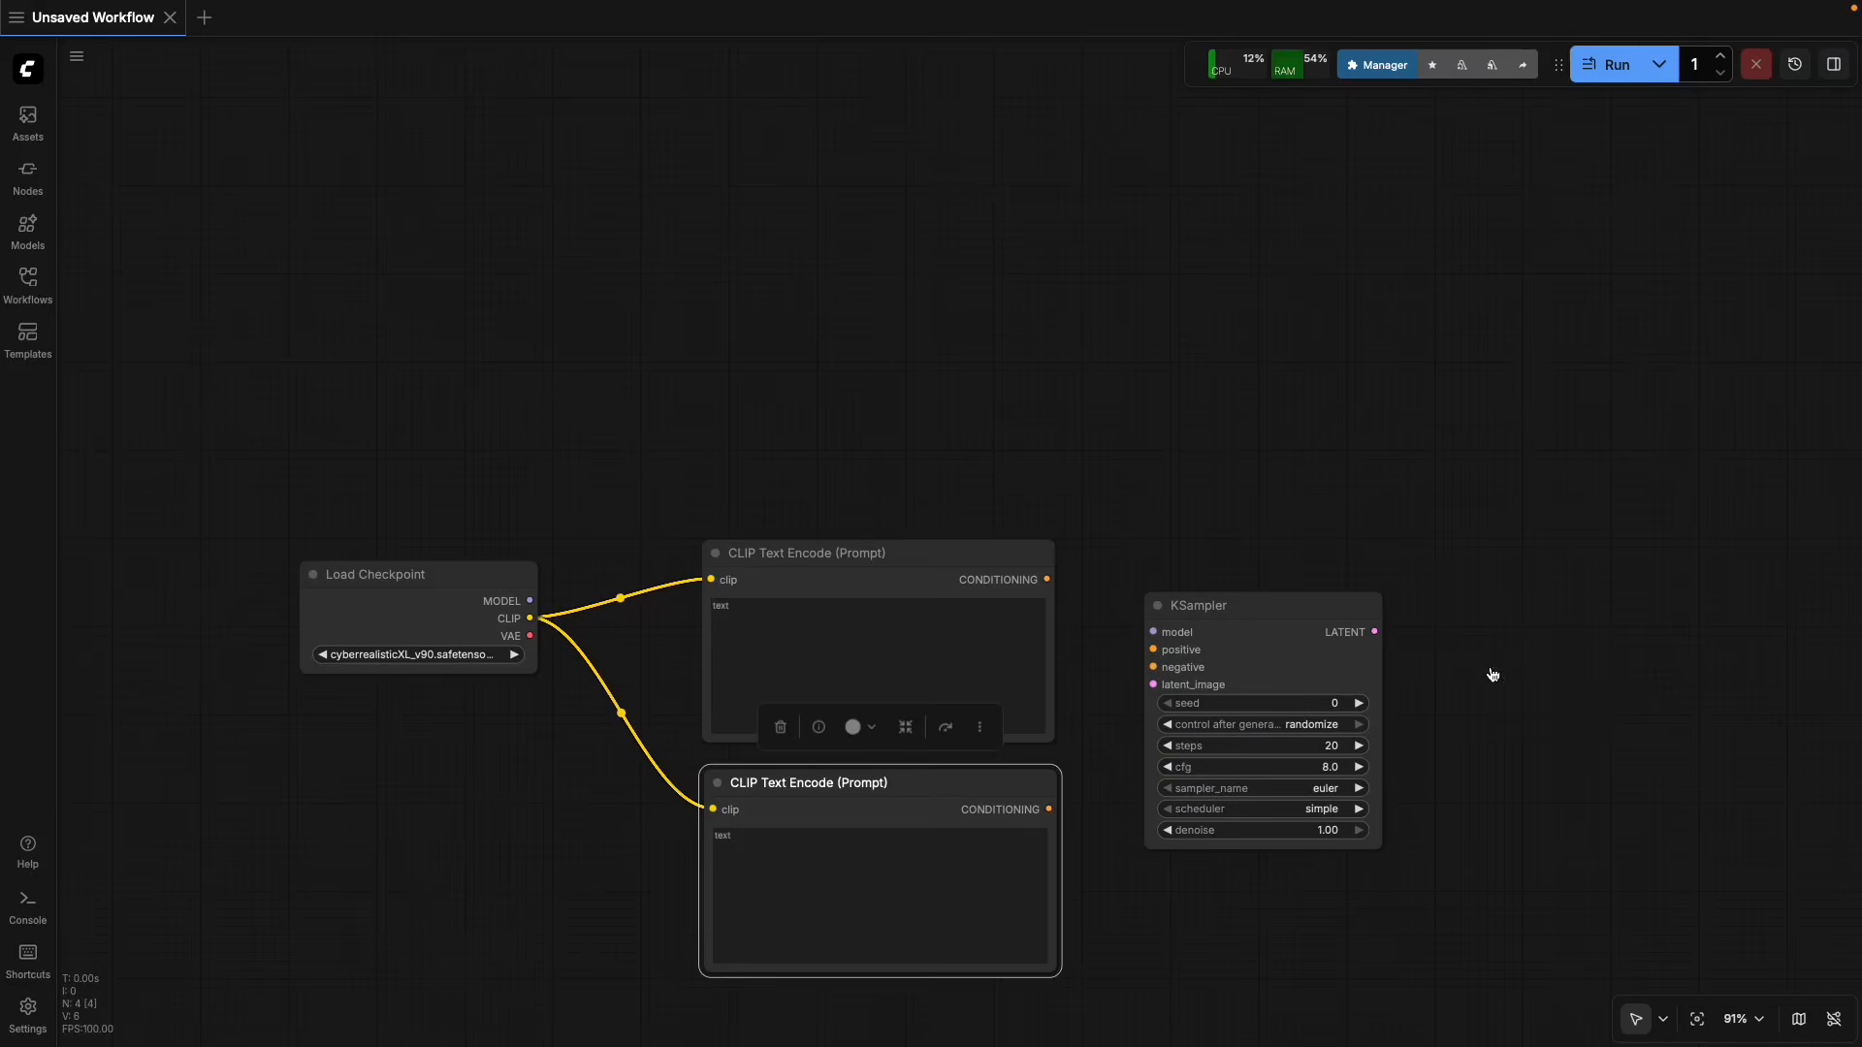
pyautogui.moveTo(1233, 601); pyautogui.dragTo(1289, 305)
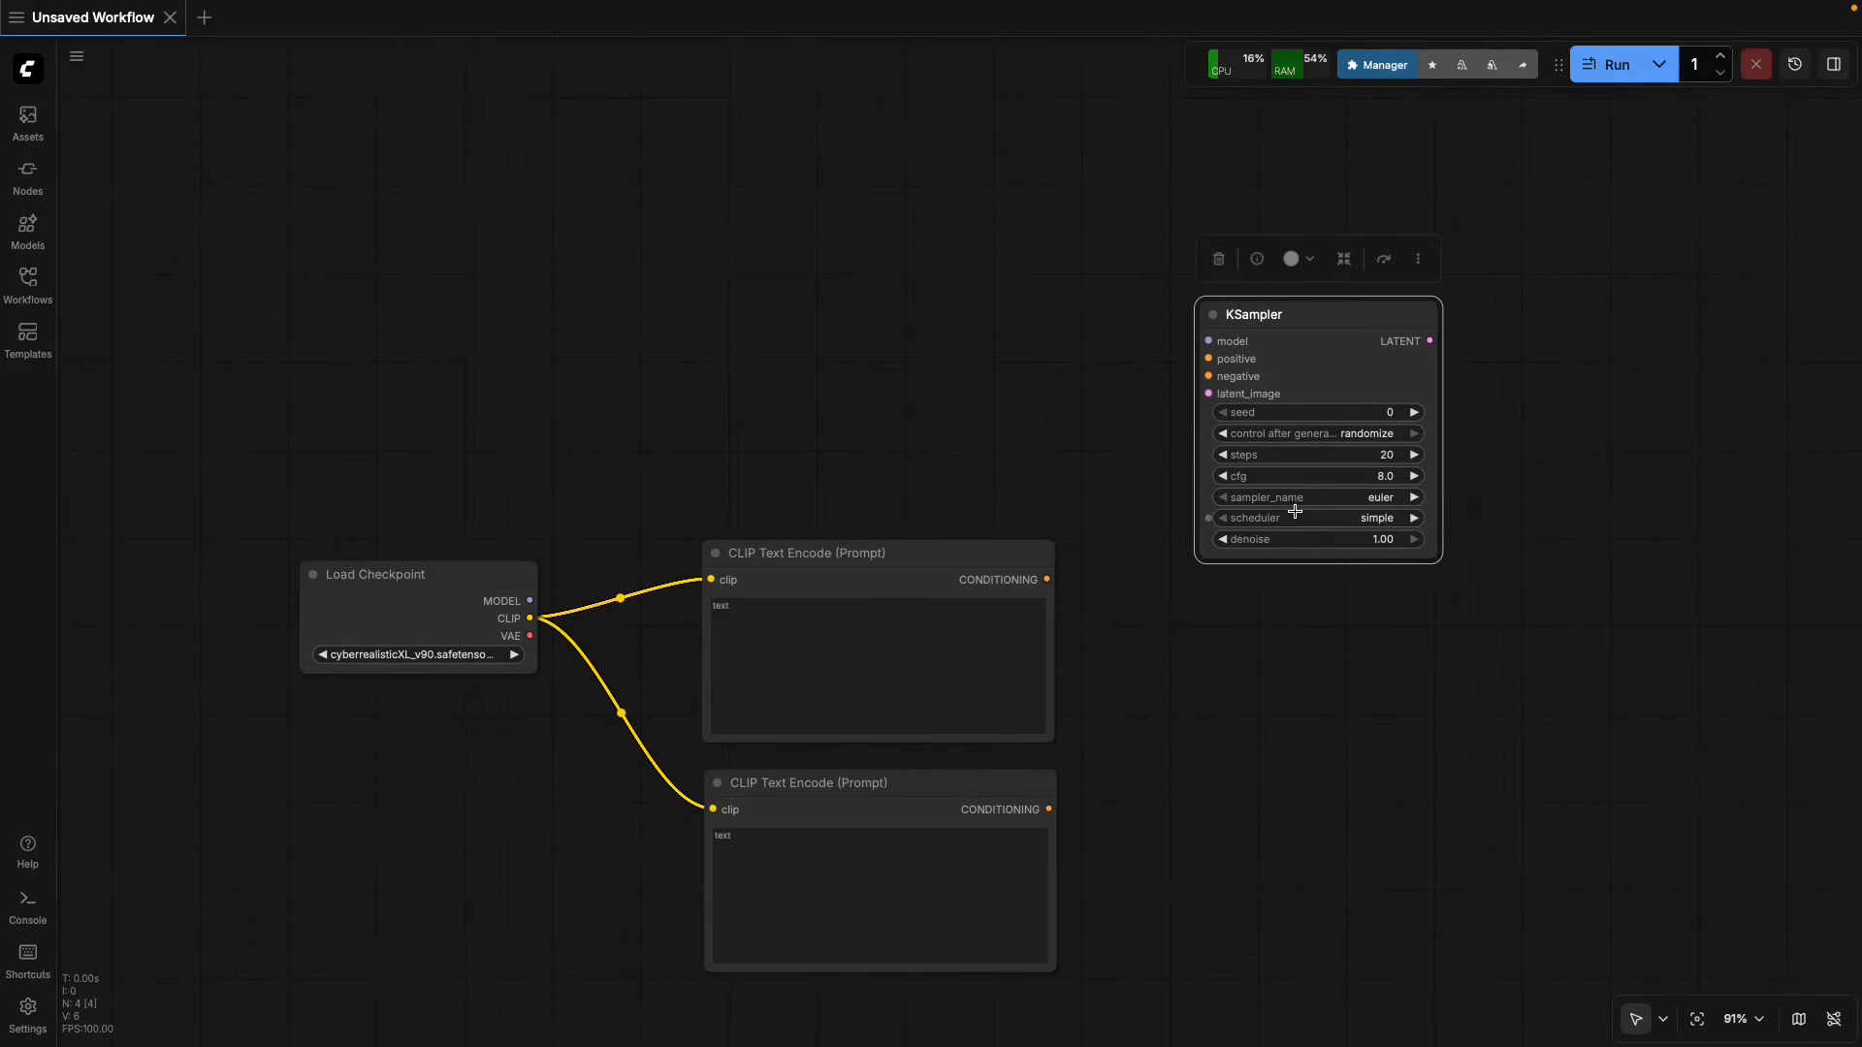
# Connect the upper and lower text encode nodes to KSampler's positive and negative inputs, respectively, and set its sampler_name to dpmpp_2m.
pyautogui.moveTo(1049, 580); pyautogui.dragTo(1209, 359)
pyautogui.moveTo(1052, 817); pyautogui.dragTo(1208, 376)
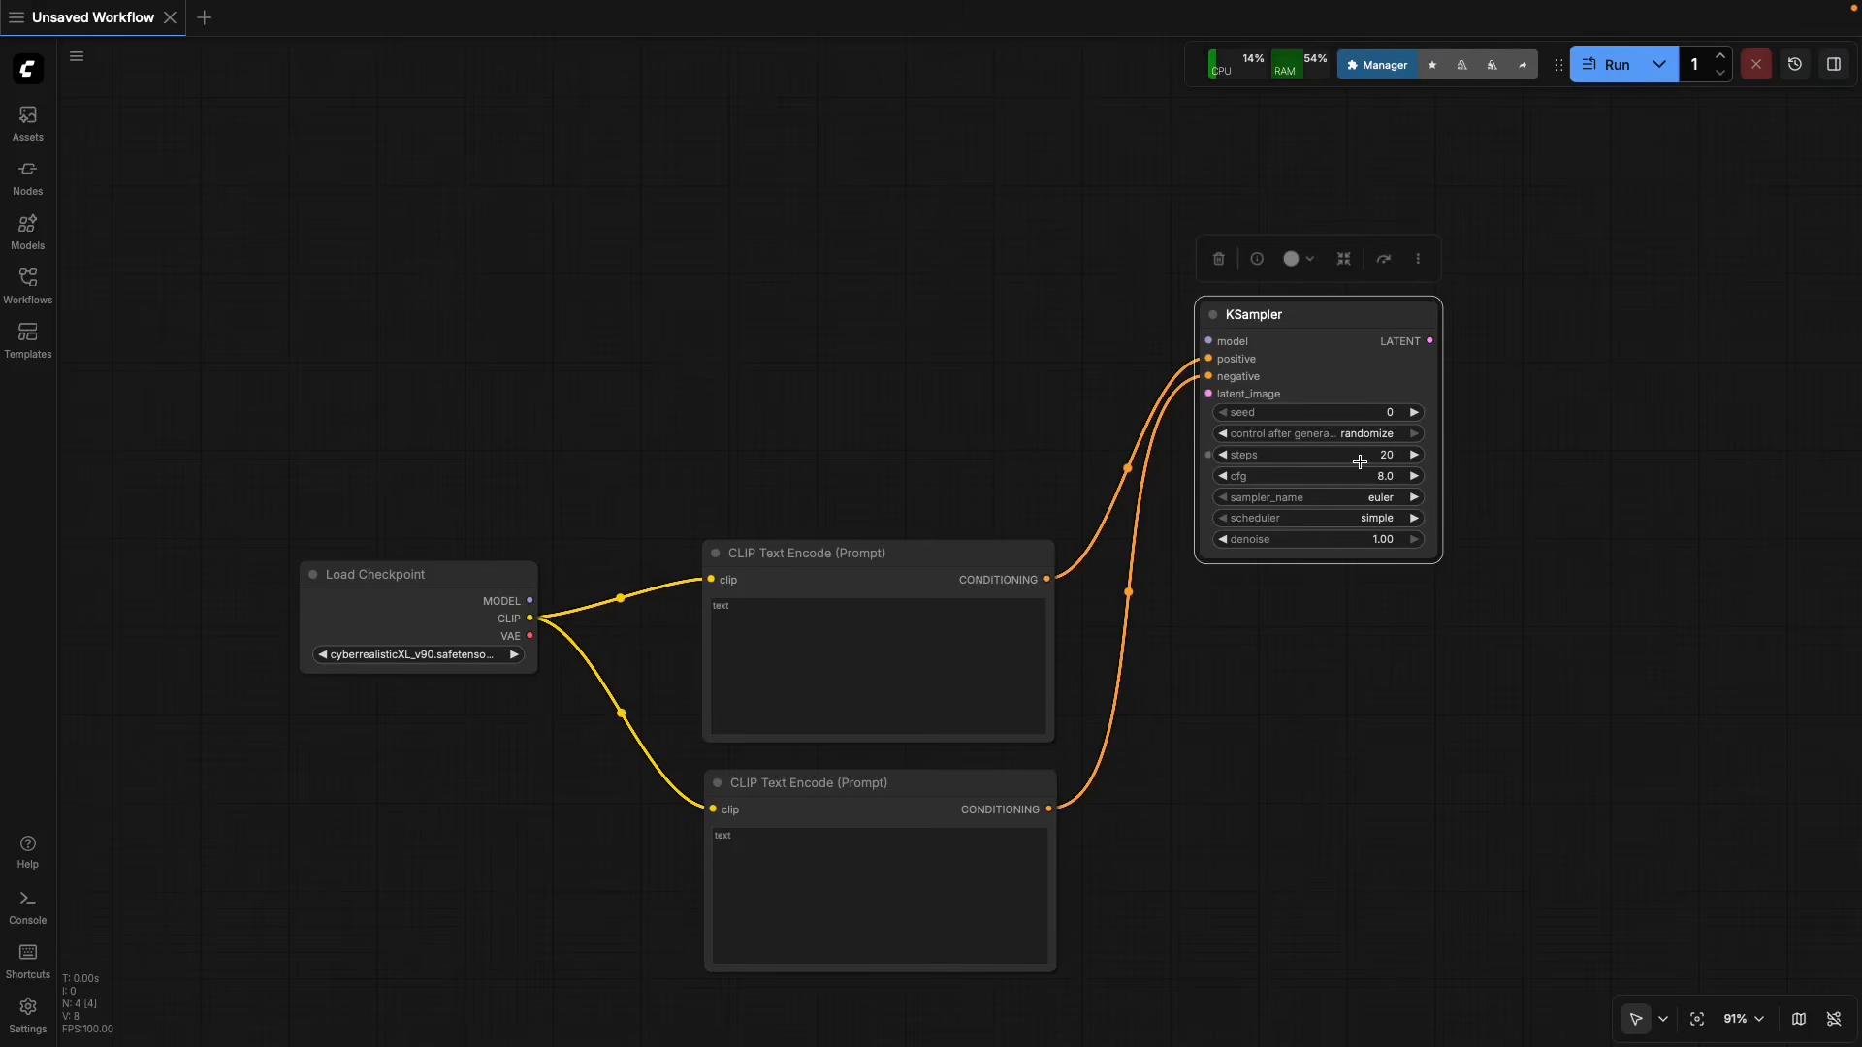
pyautogui.click(1379, 499)
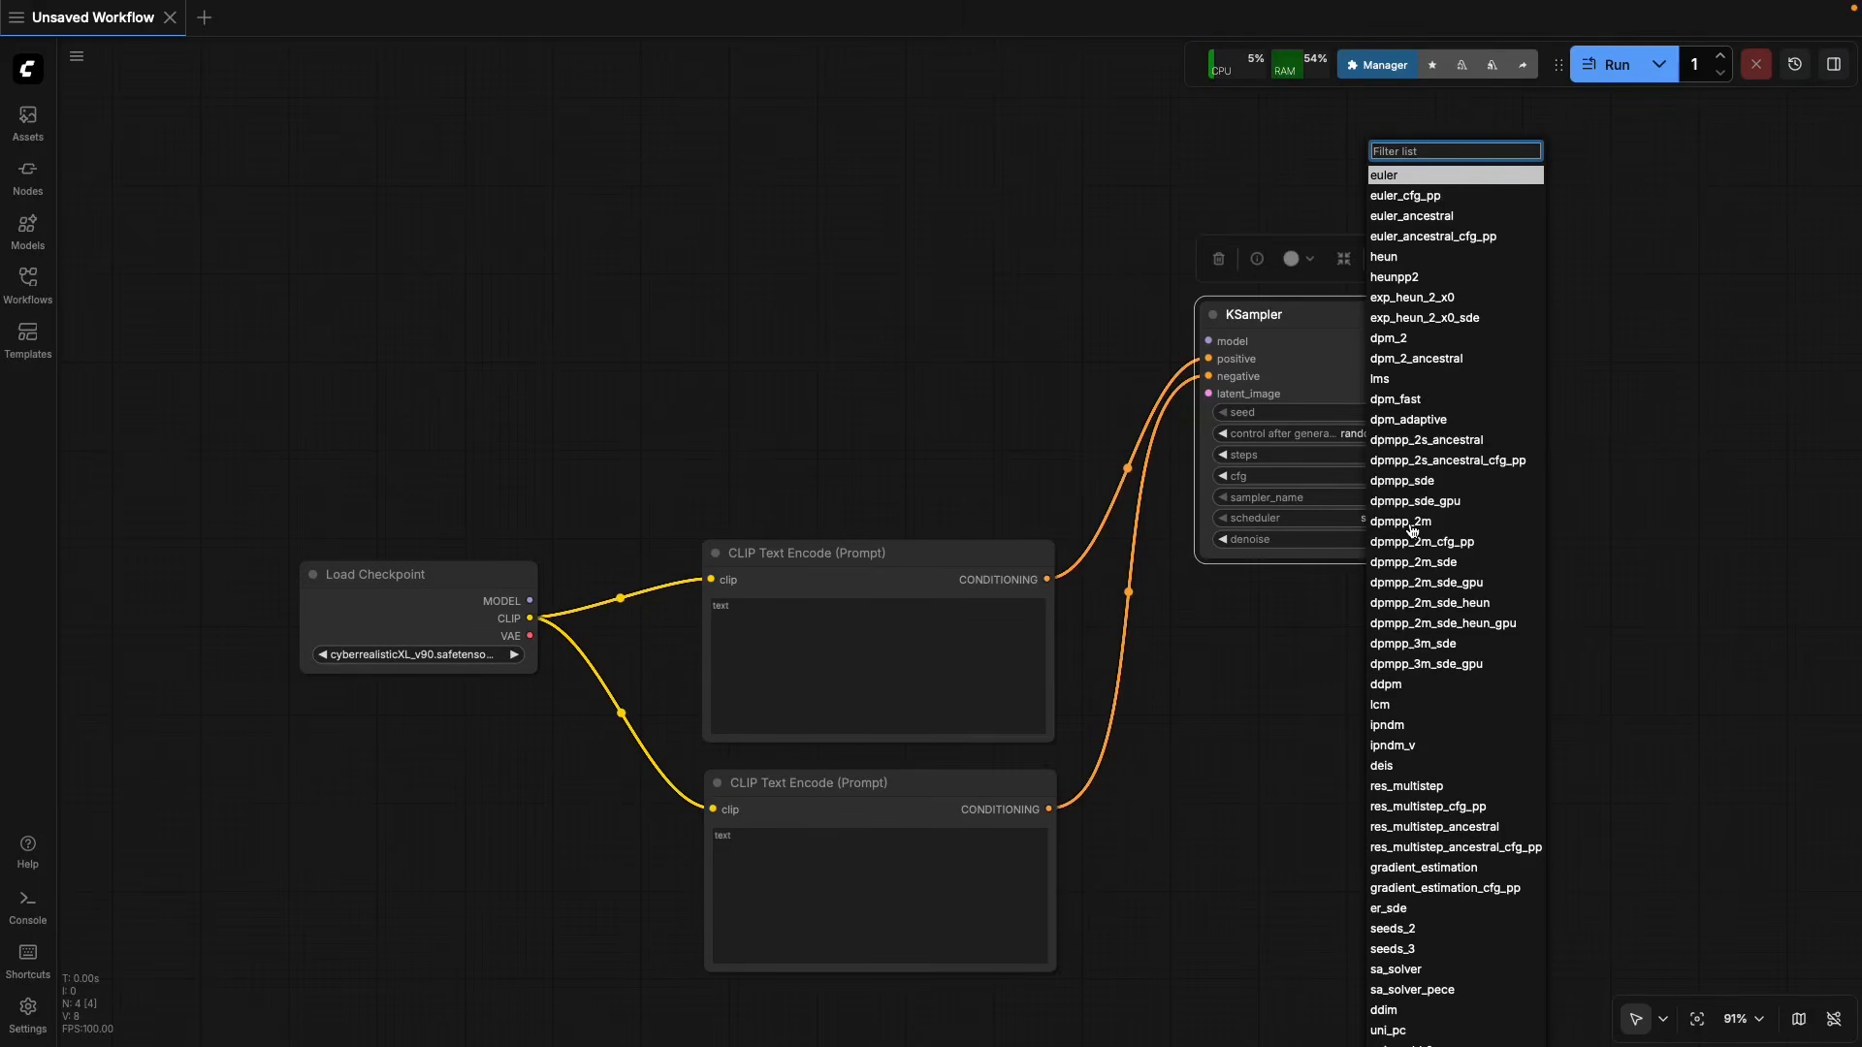
pyautogui.click(1401, 522)
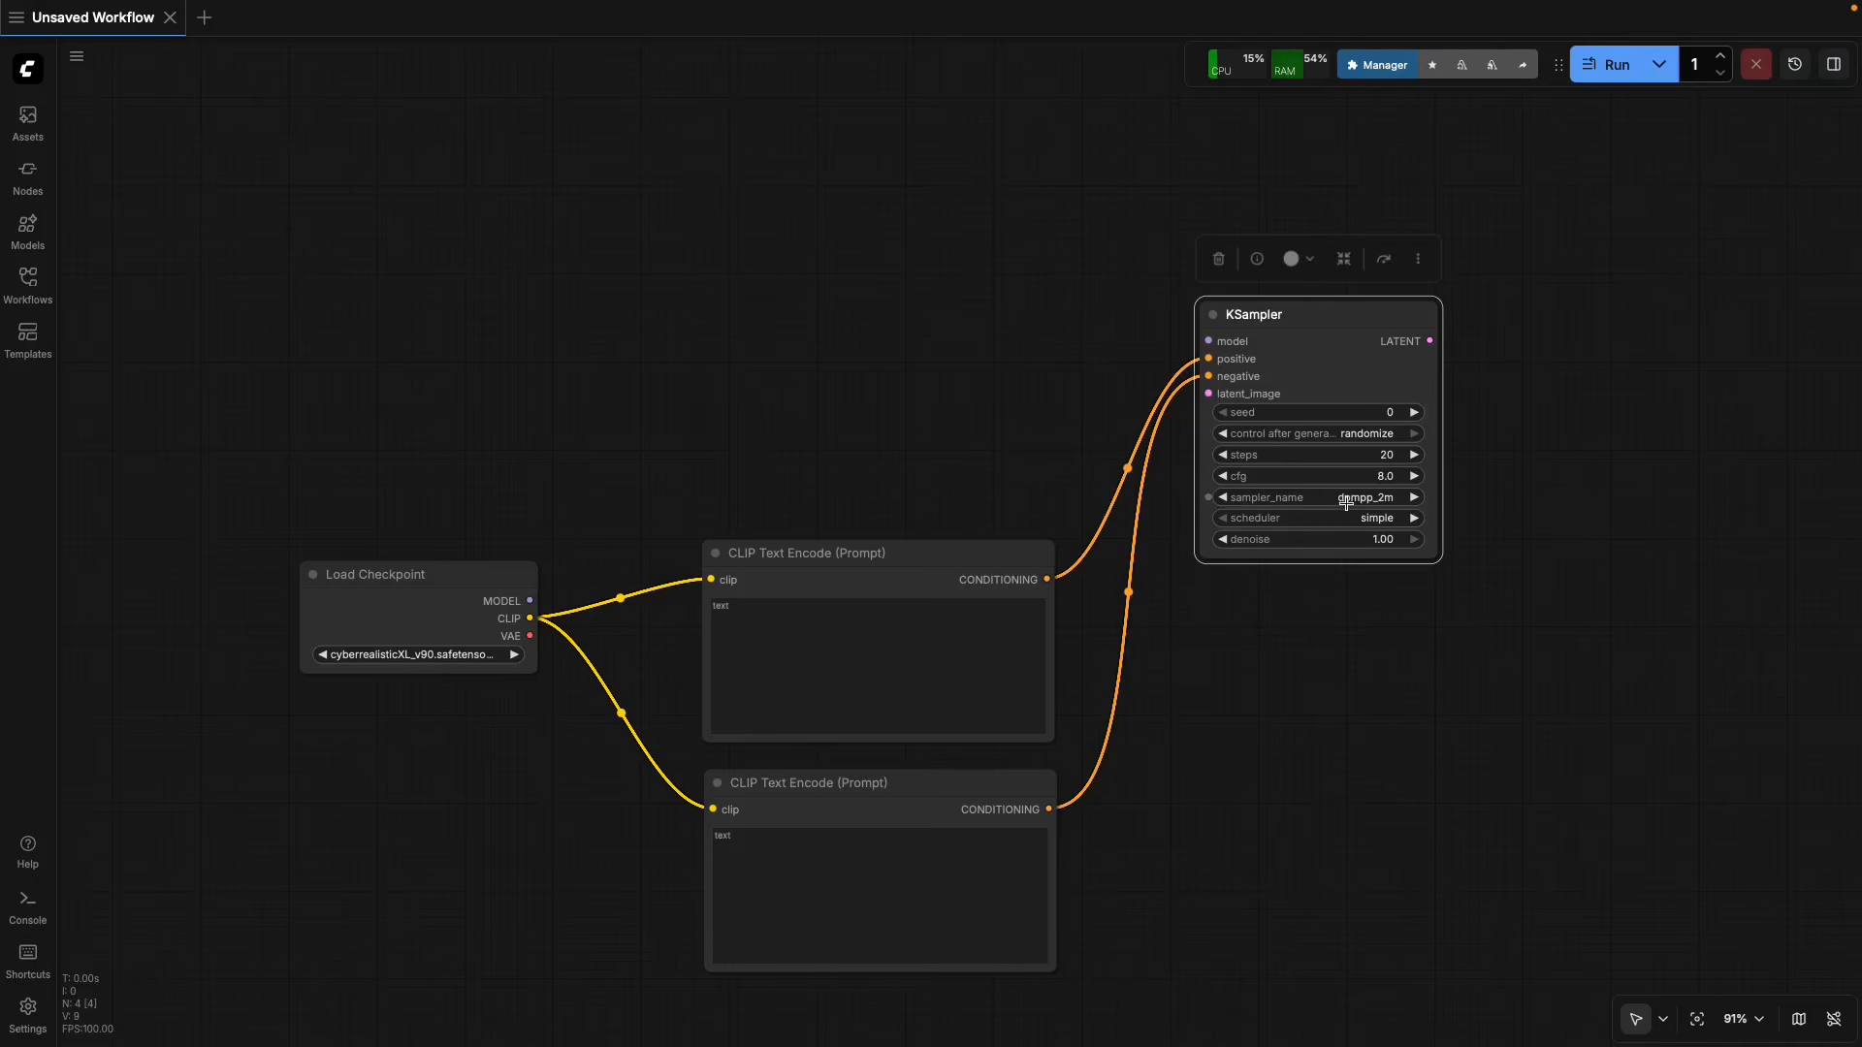
pyautogui.moveTo(1318, 317); pyautogui.dragTo(1321, 326)
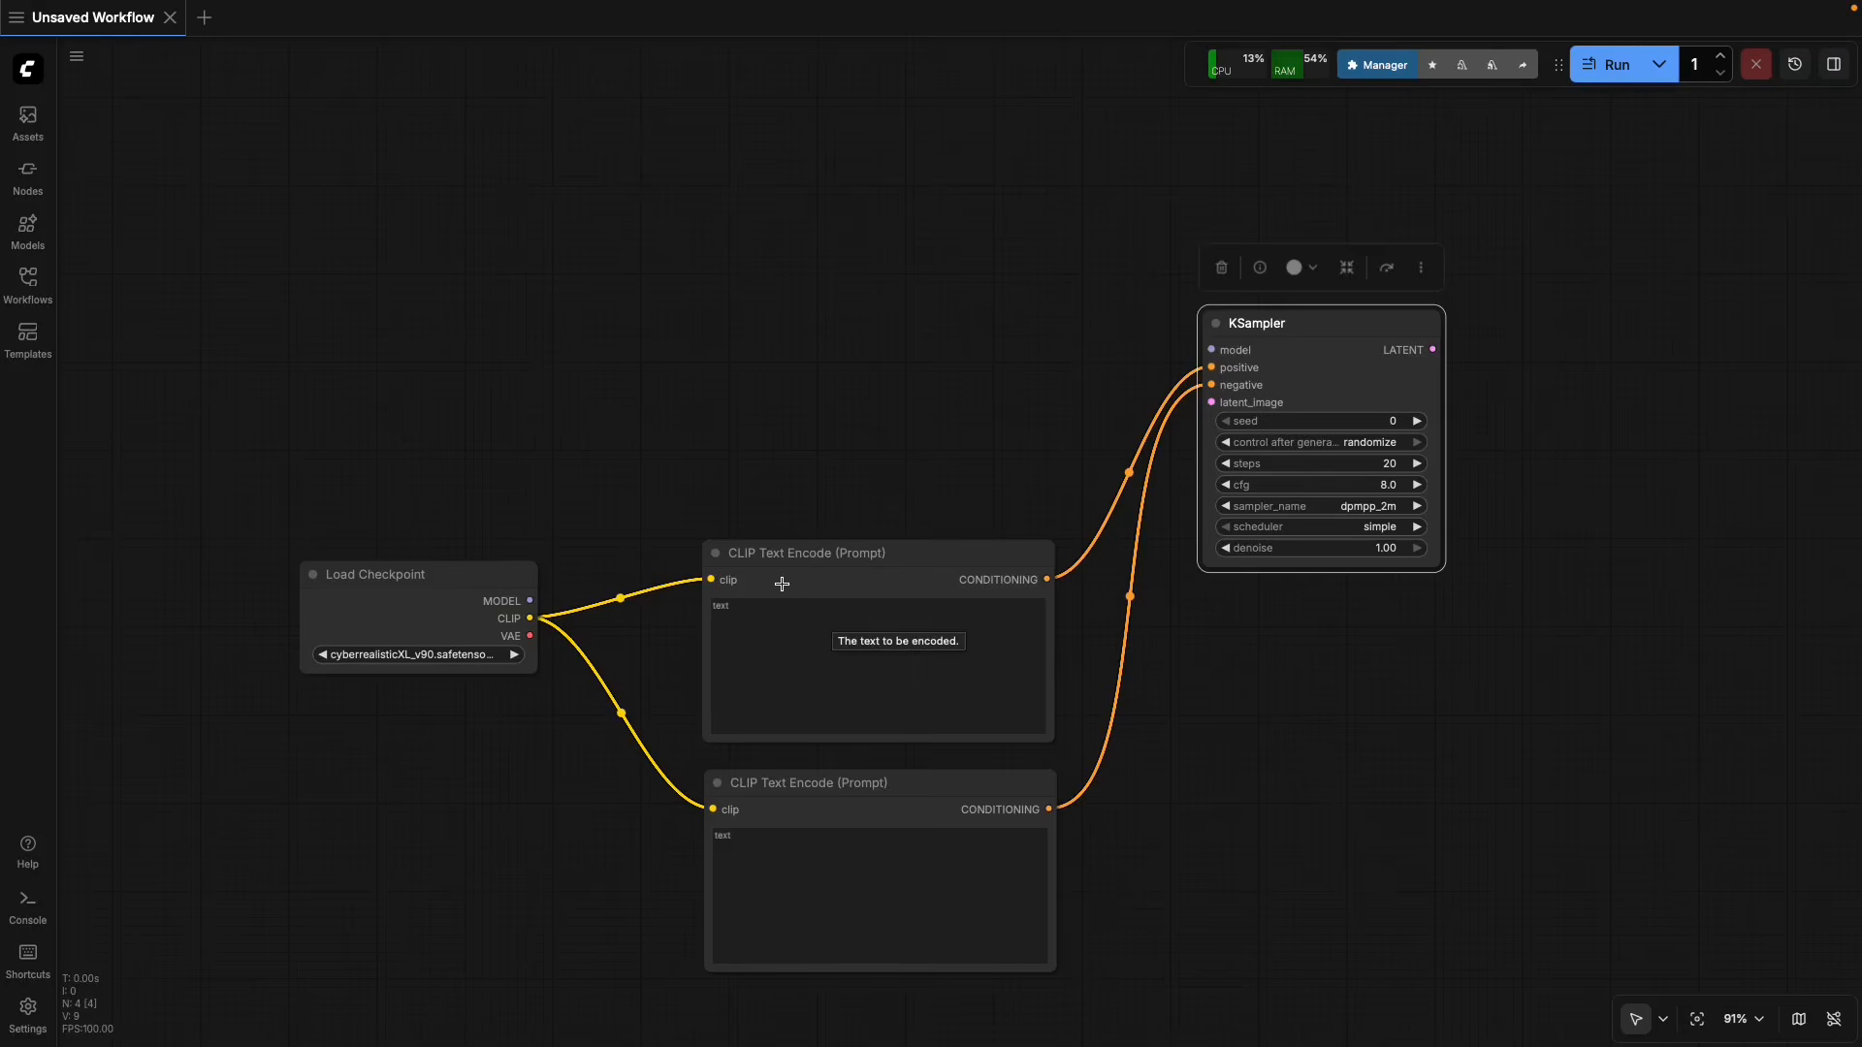
# Colour the upper CLIP Text Encode node, which feeds the positive input, green.
pyautogui.click(857, 560)
pyautogui.click(885, 797)
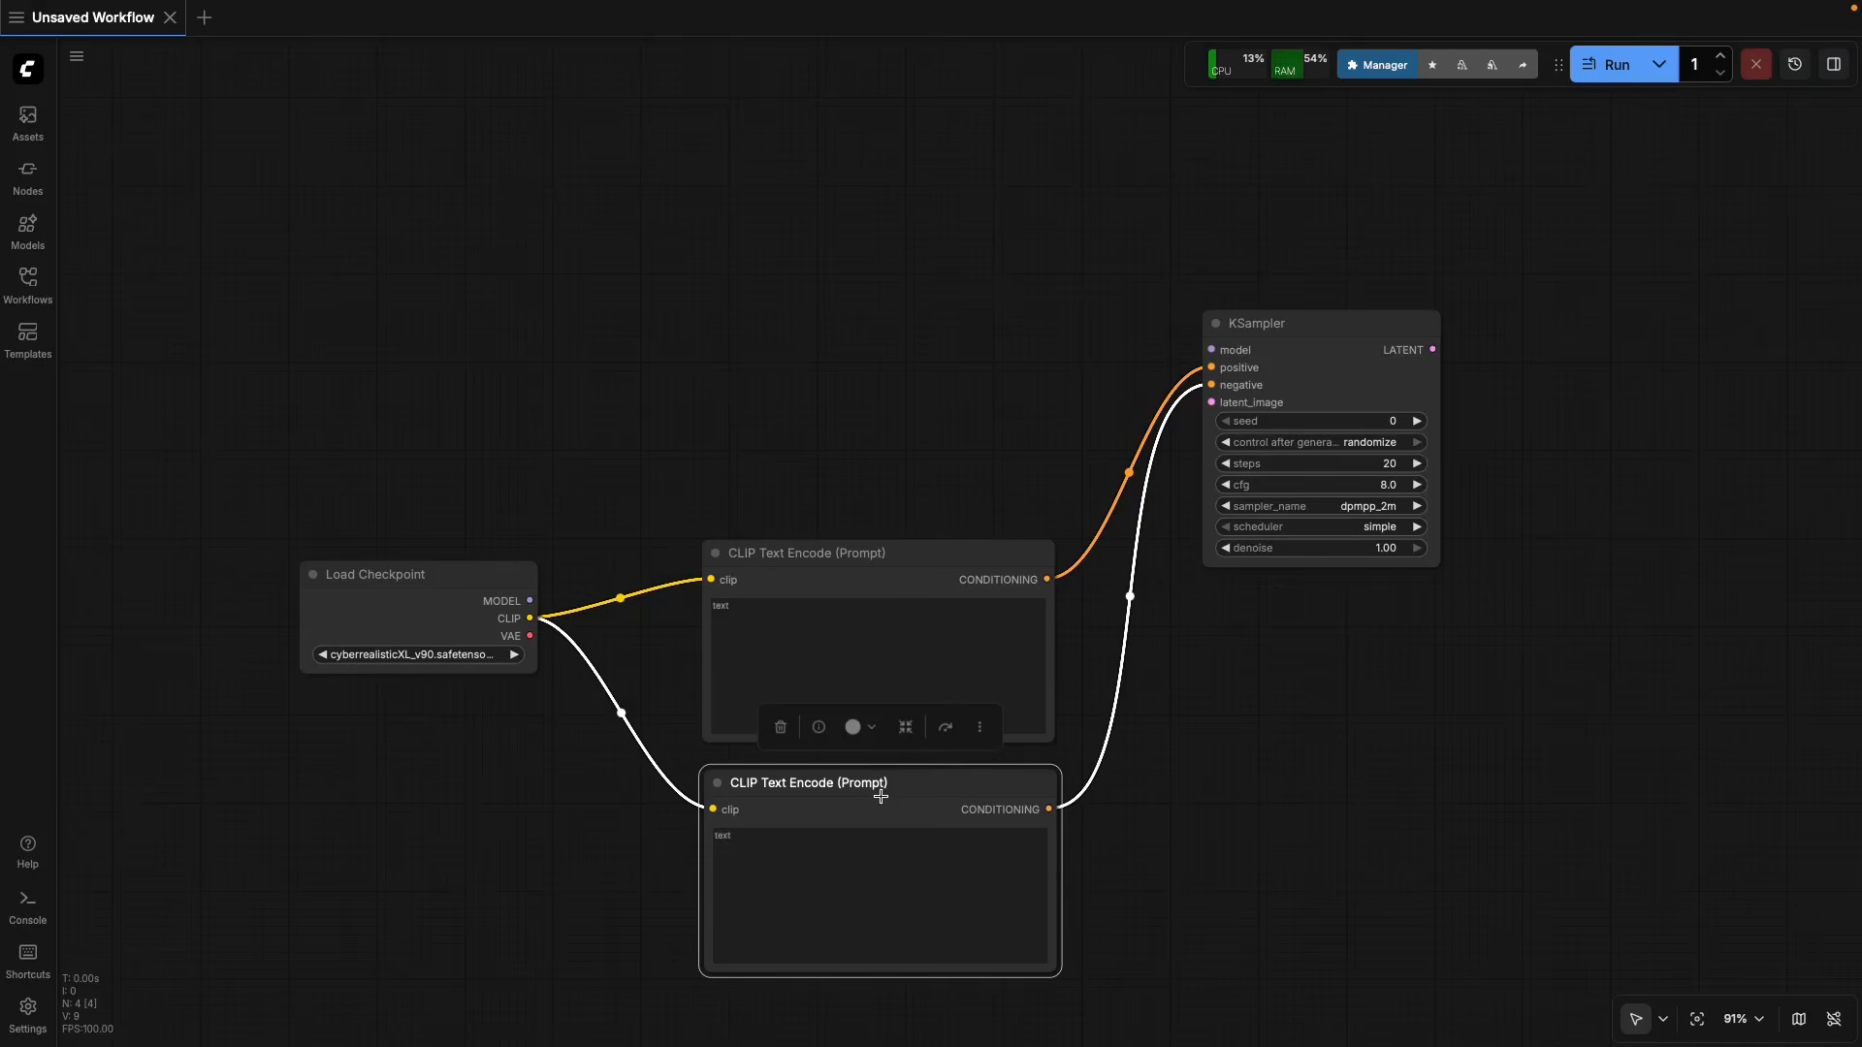
pyautogui.click(878, 556)
pyautogui.click(859, 499)
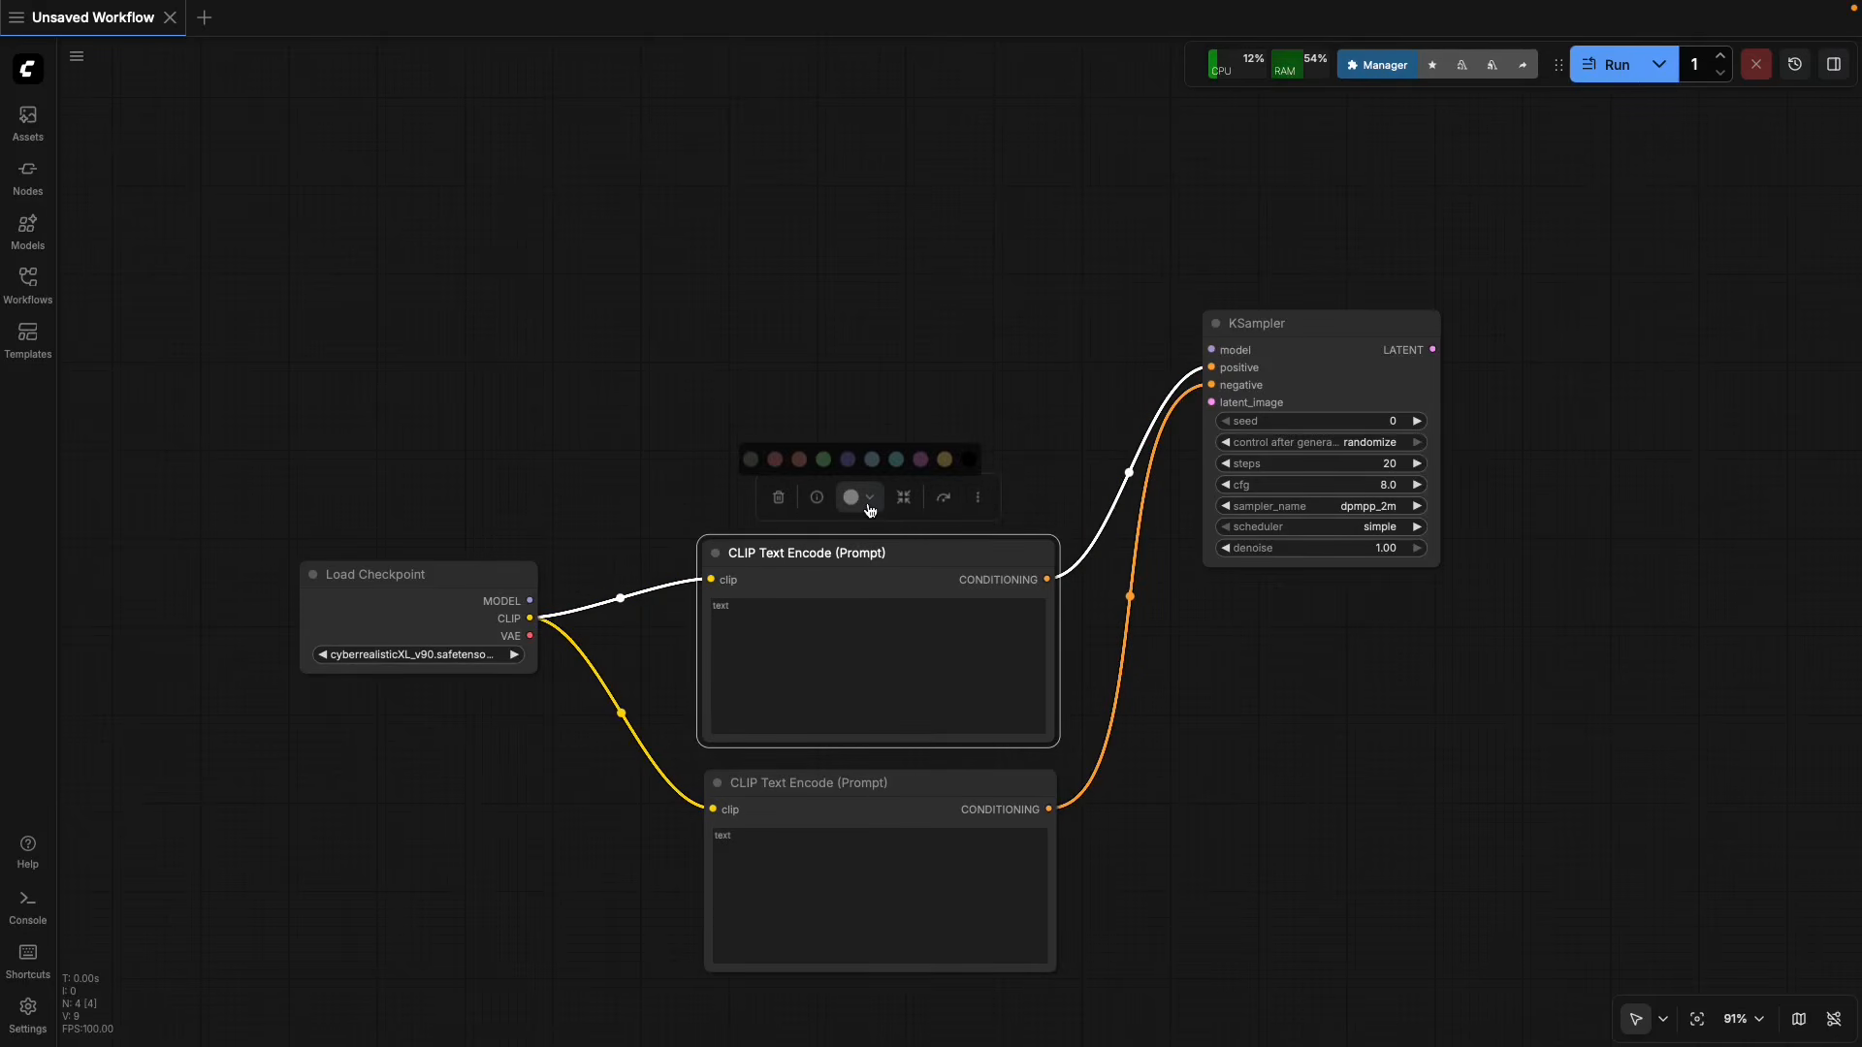
pyautogui.click(824, 459)
# Colour the lower CLIP Text Encode node, which feeds the negative input, red.
pyautogui.click(871, 782)
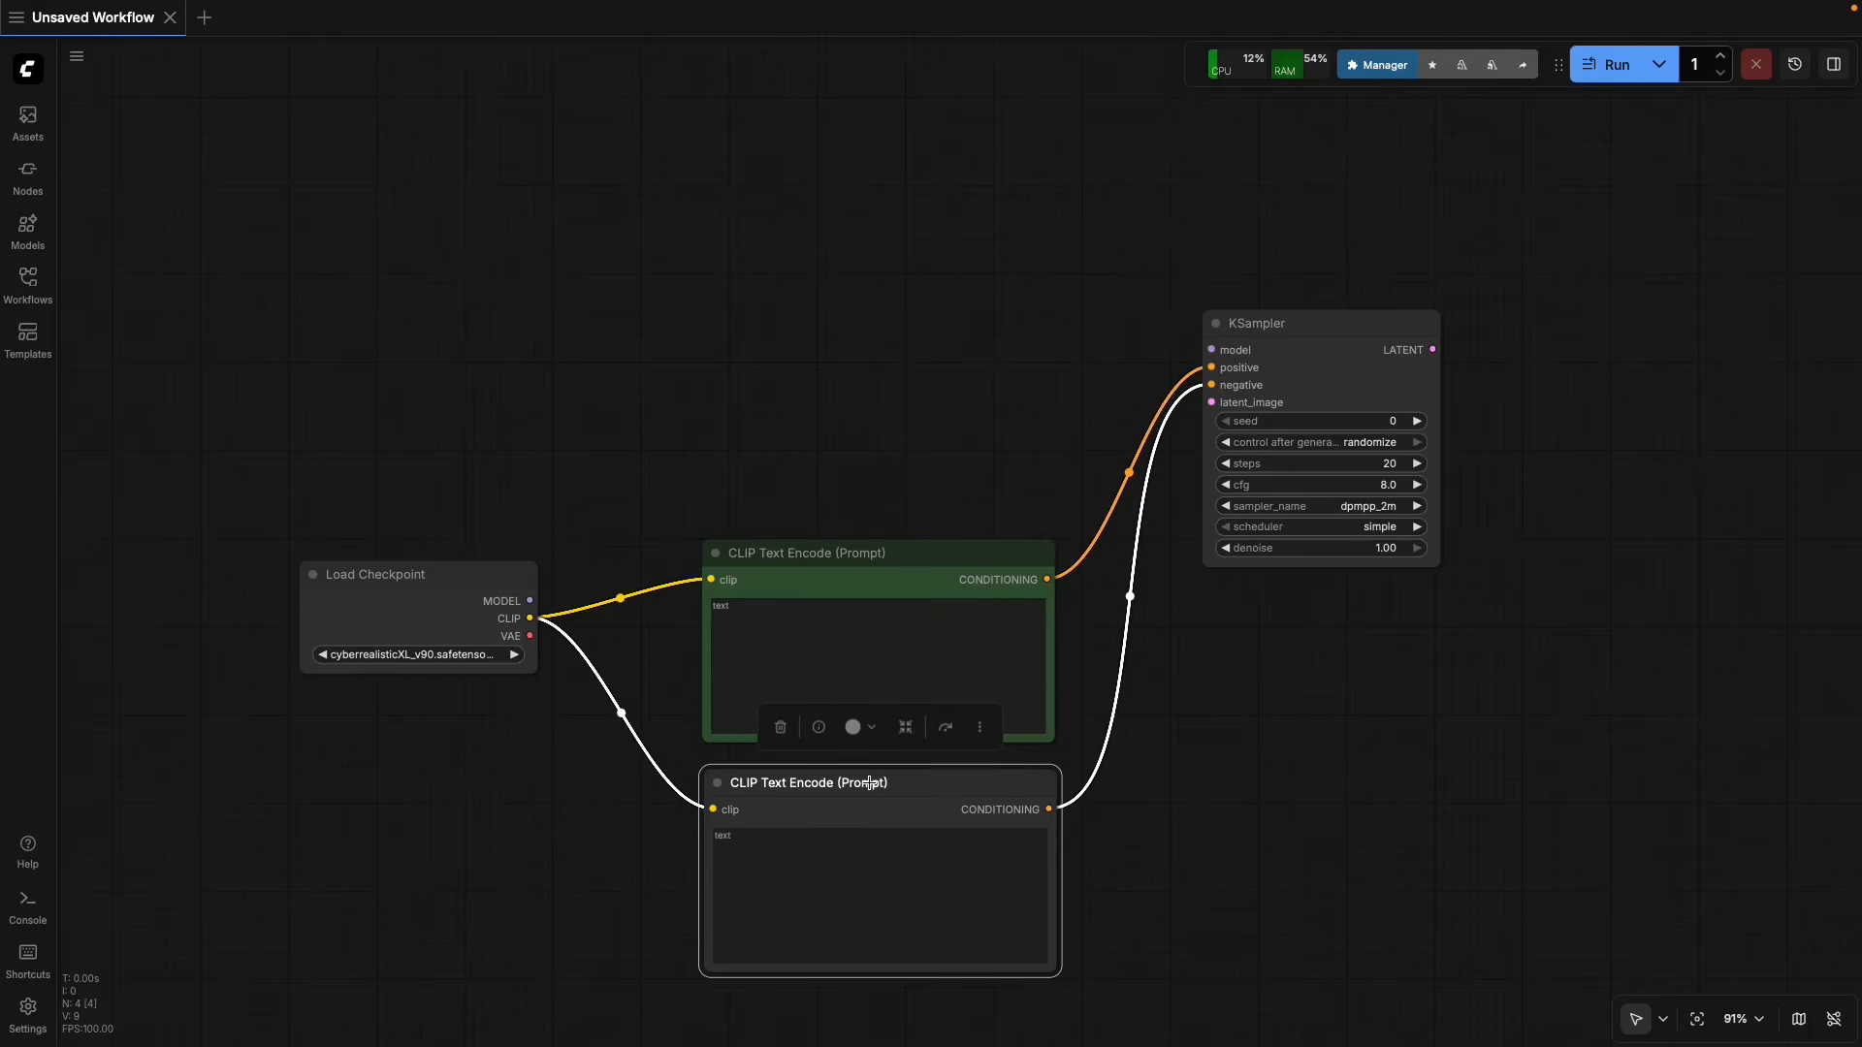
pyautogui.click(859, 735)
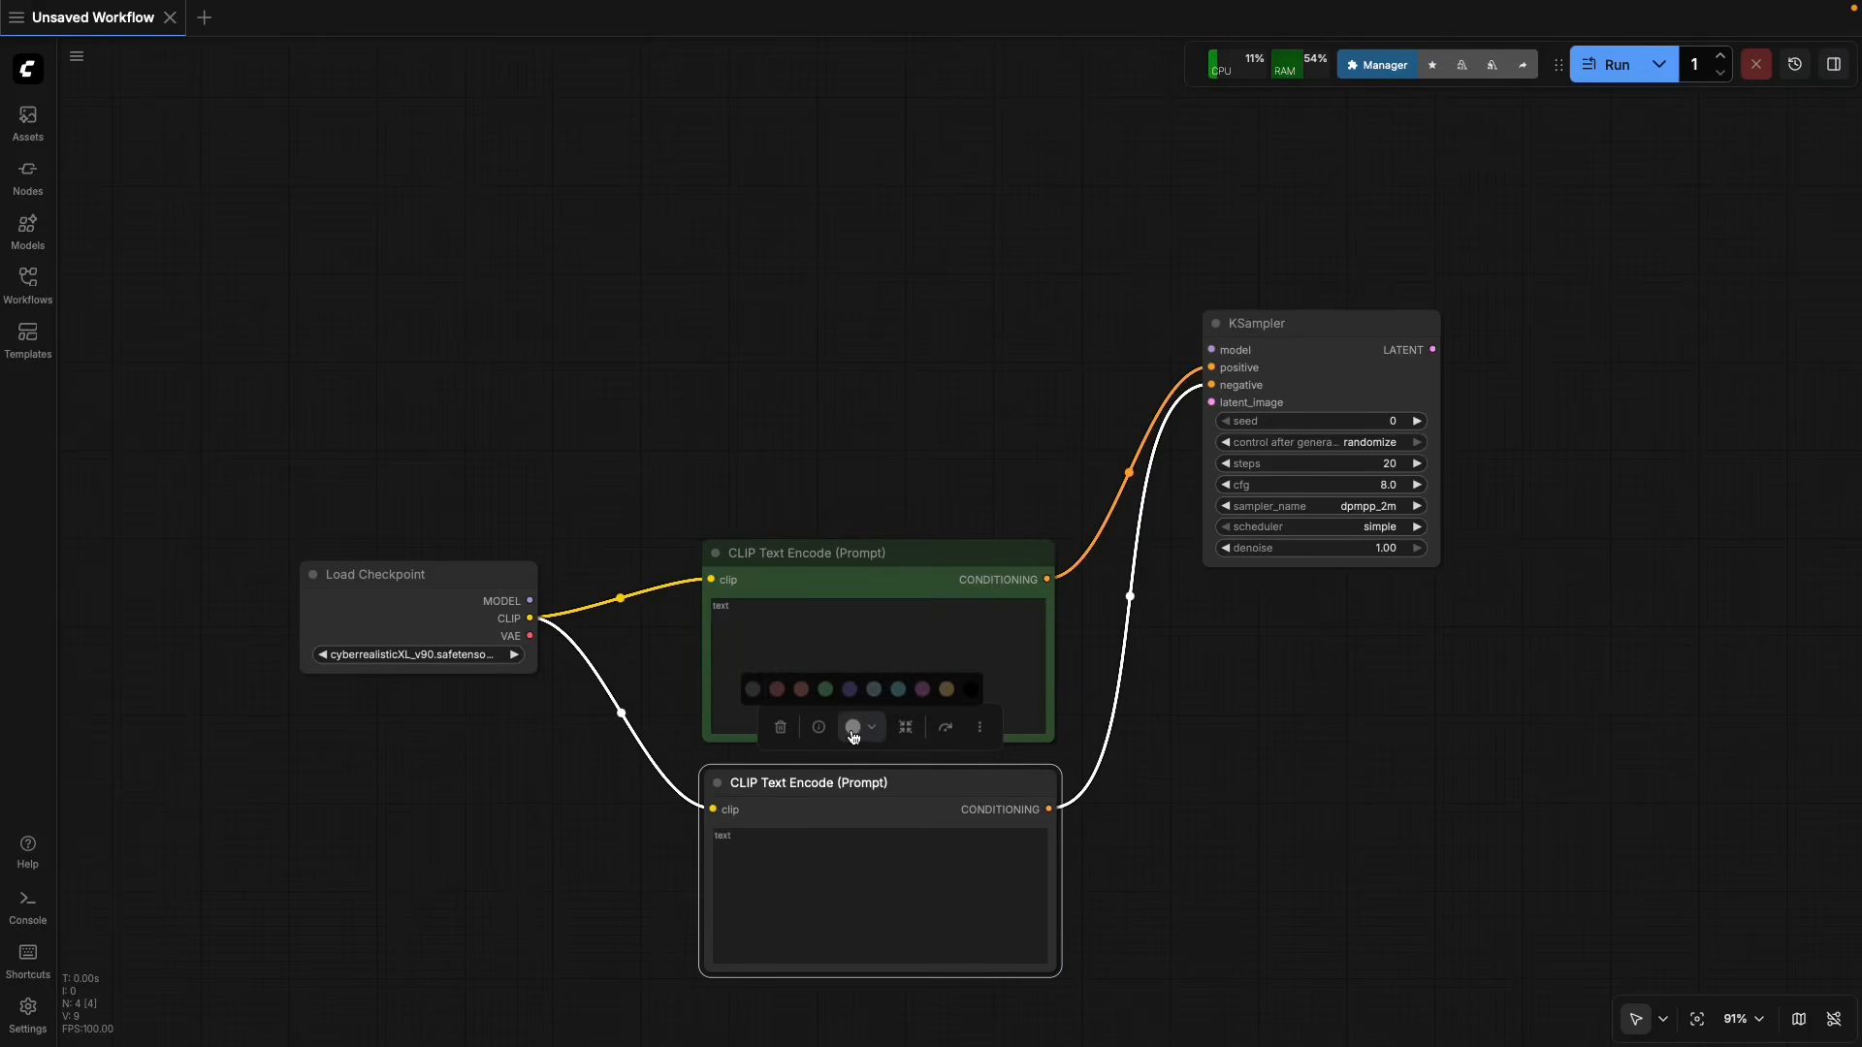
pyautogui.click(777, 688)
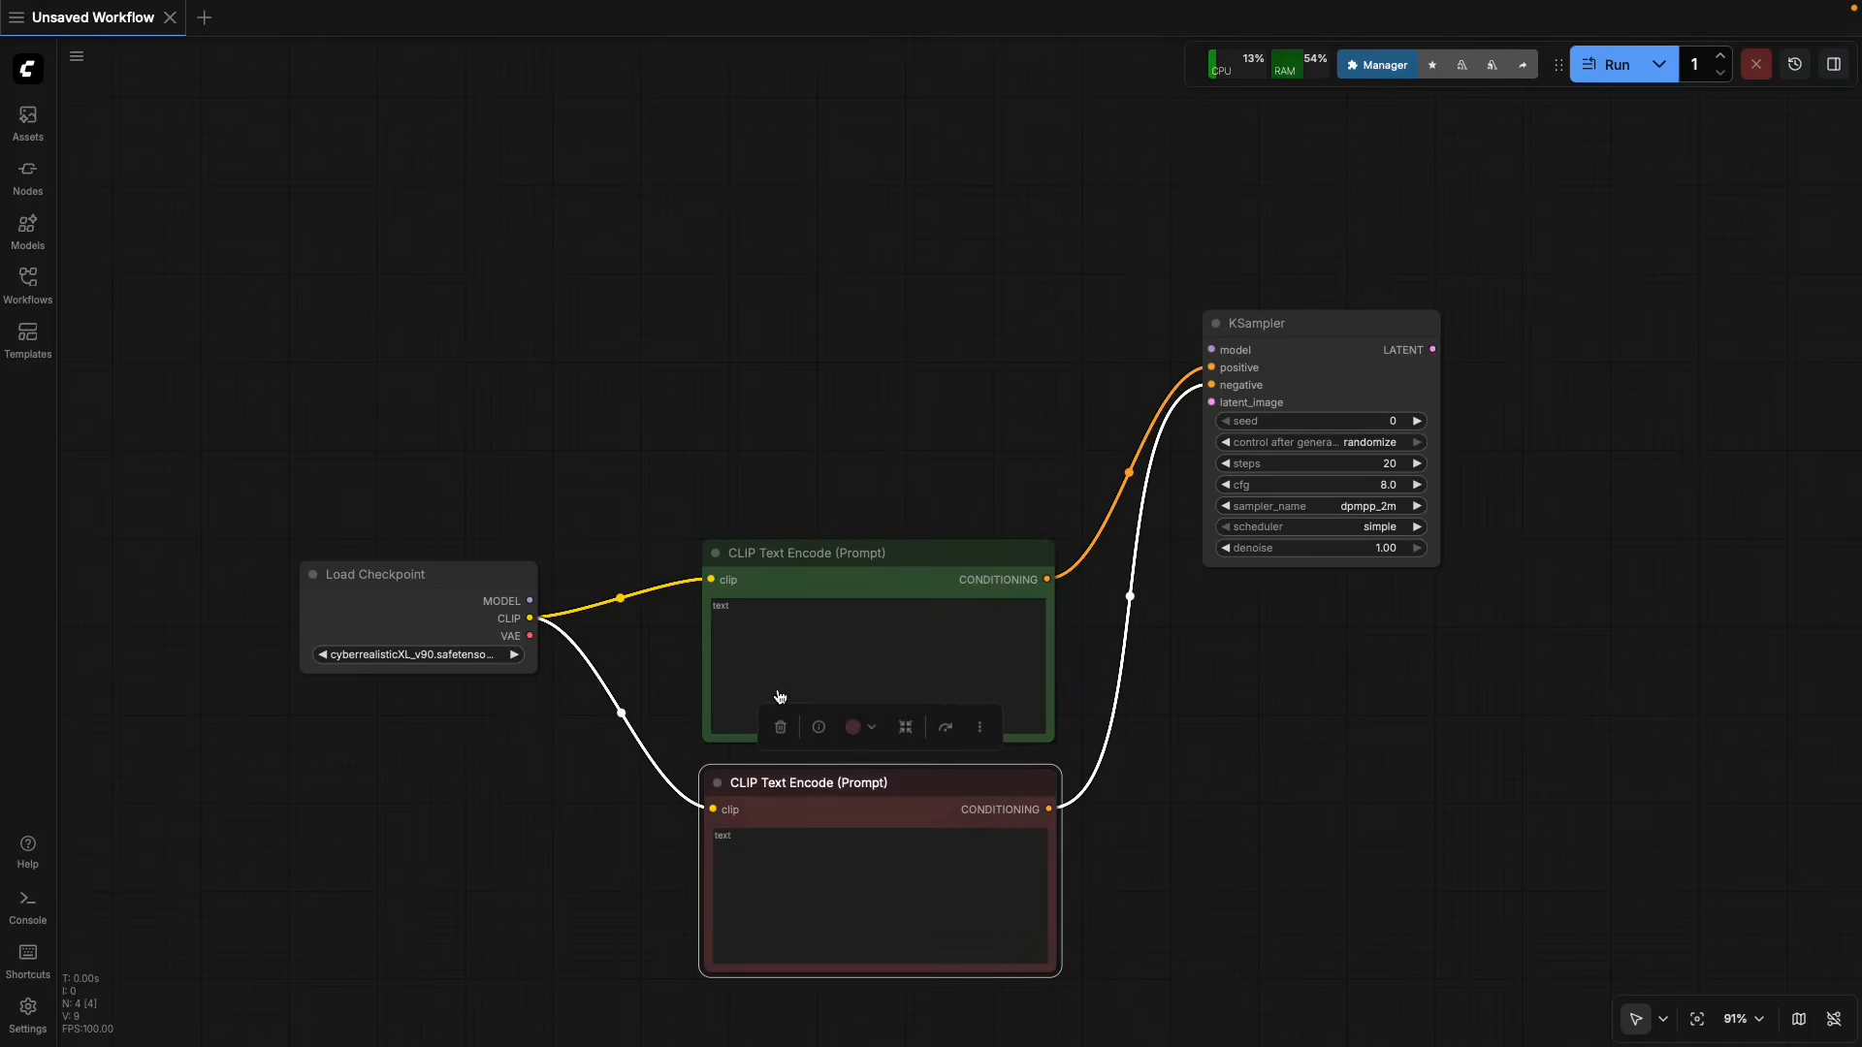
pyautogui.click(1120, 791)
# Change the green CLIP Text Encode node's title to "Promp Positive" in its properties.
pyautogui.click(867, 577)
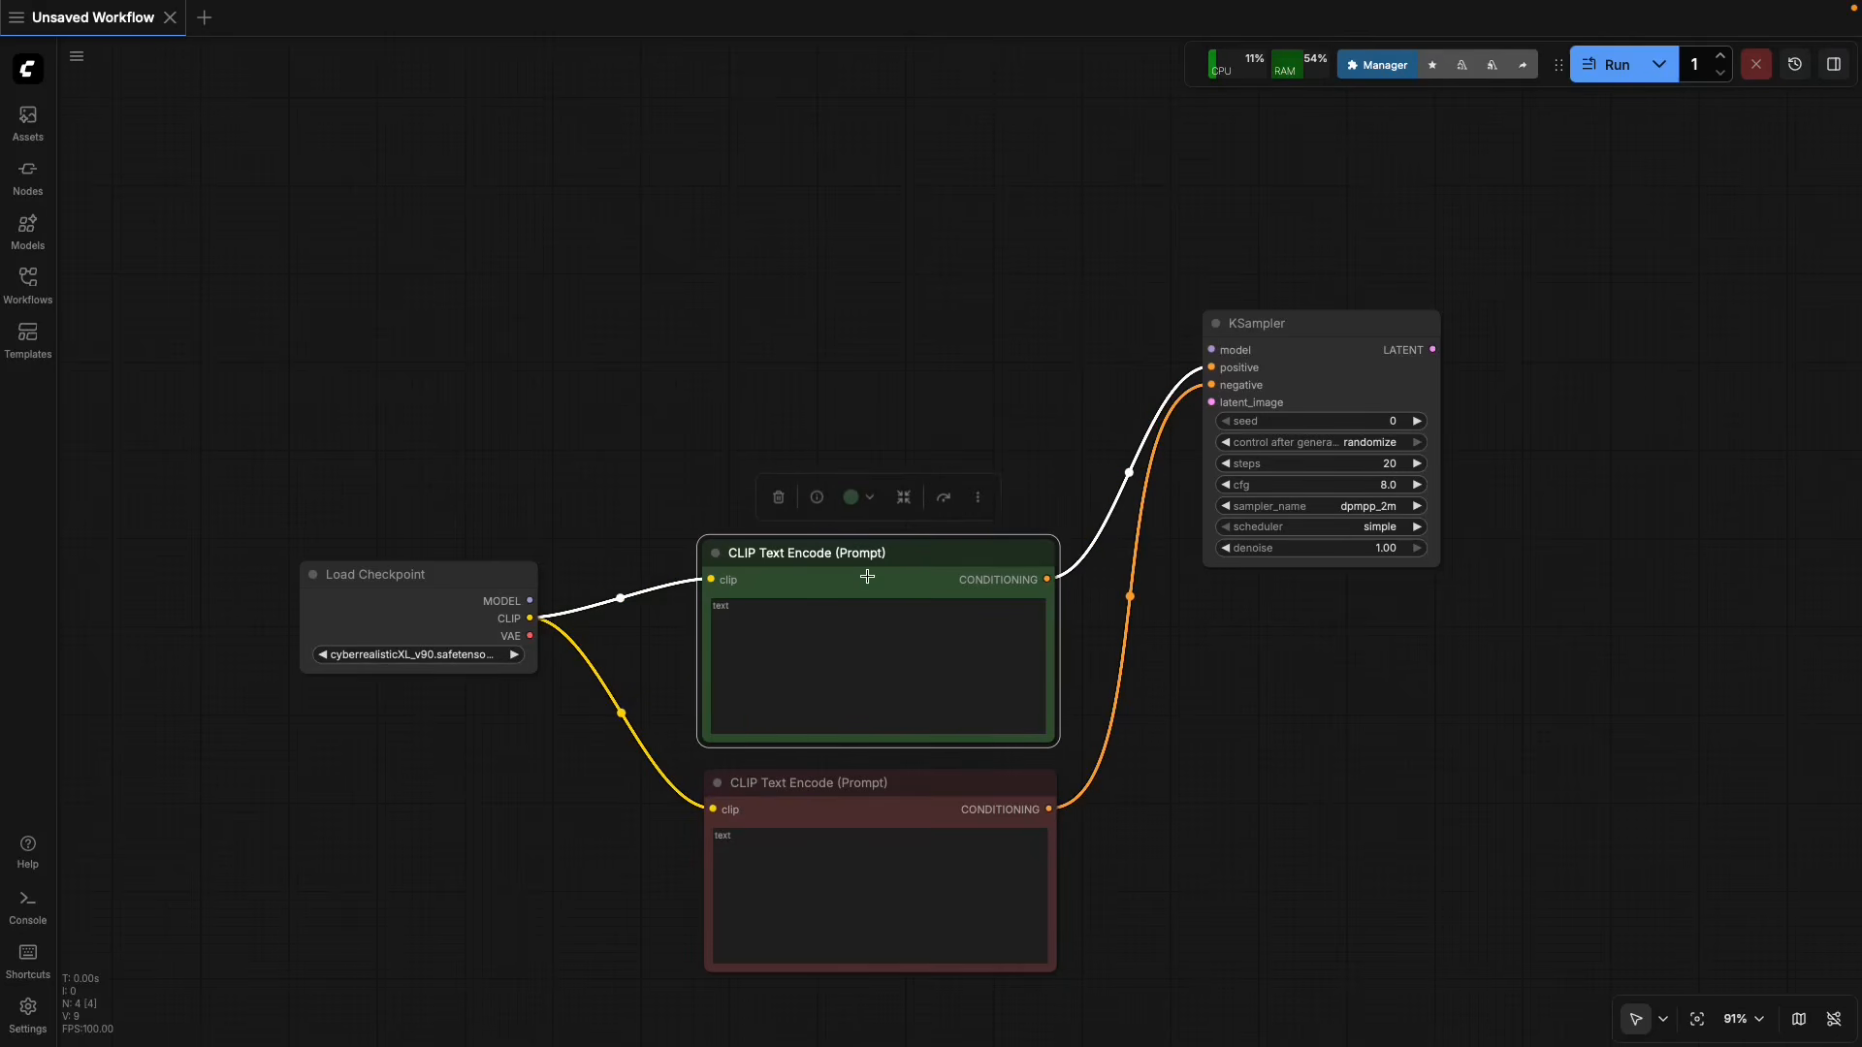
pyautogui.click(977, 499)
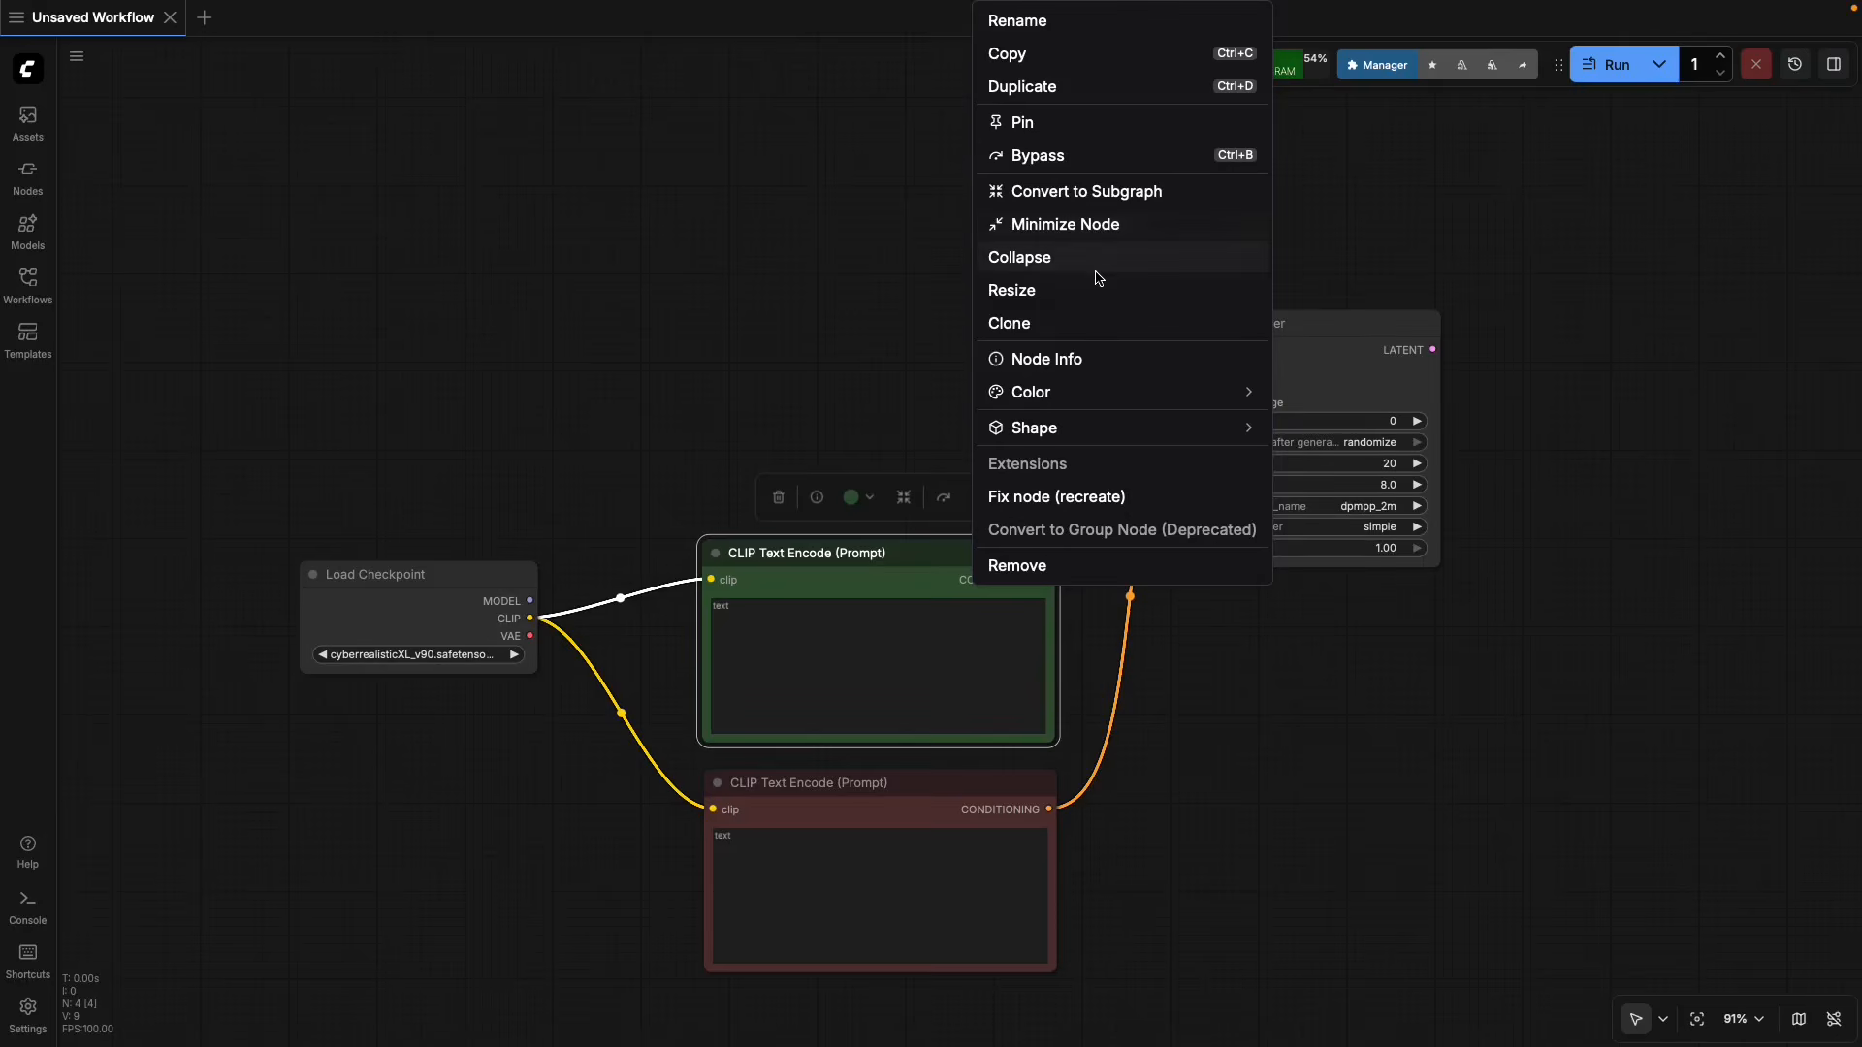
pyautogui.click(882, 461)
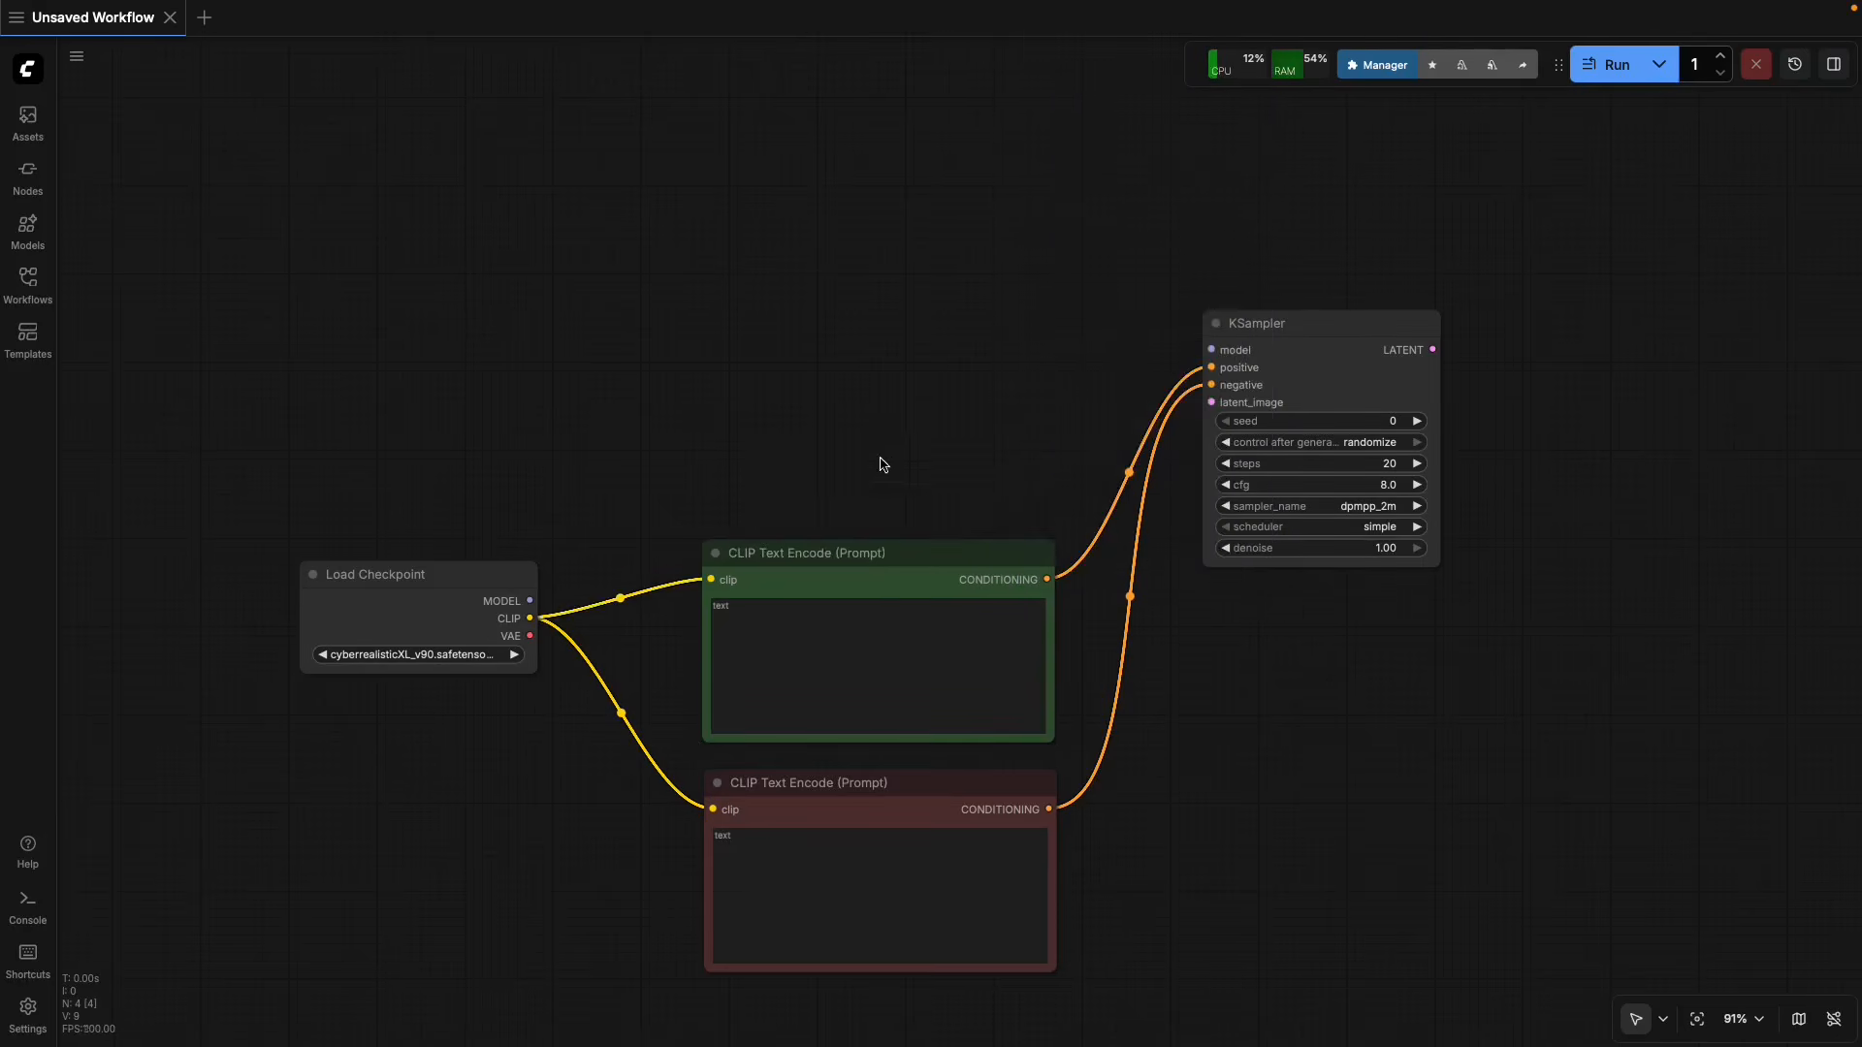
pyautogui.rightClick(898, 563)
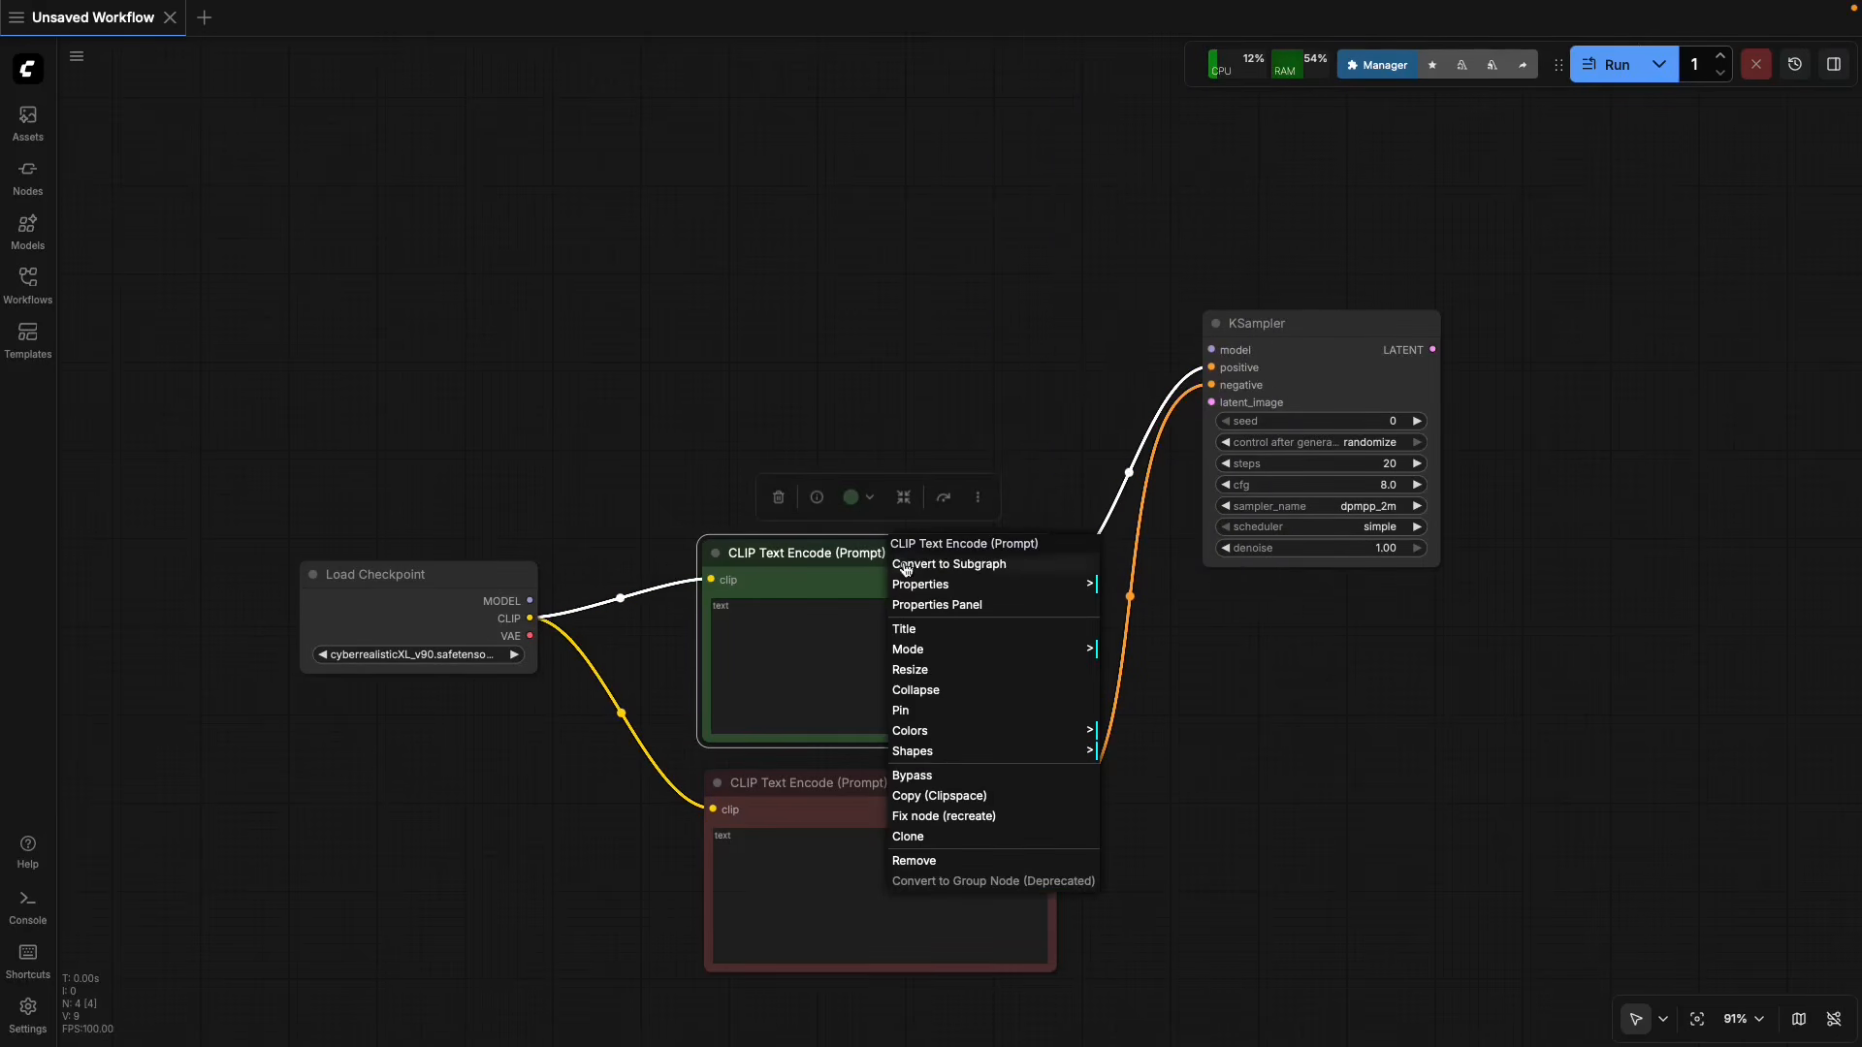
pyautogui.click(987, 612)
pyautogui.click(433, 242)
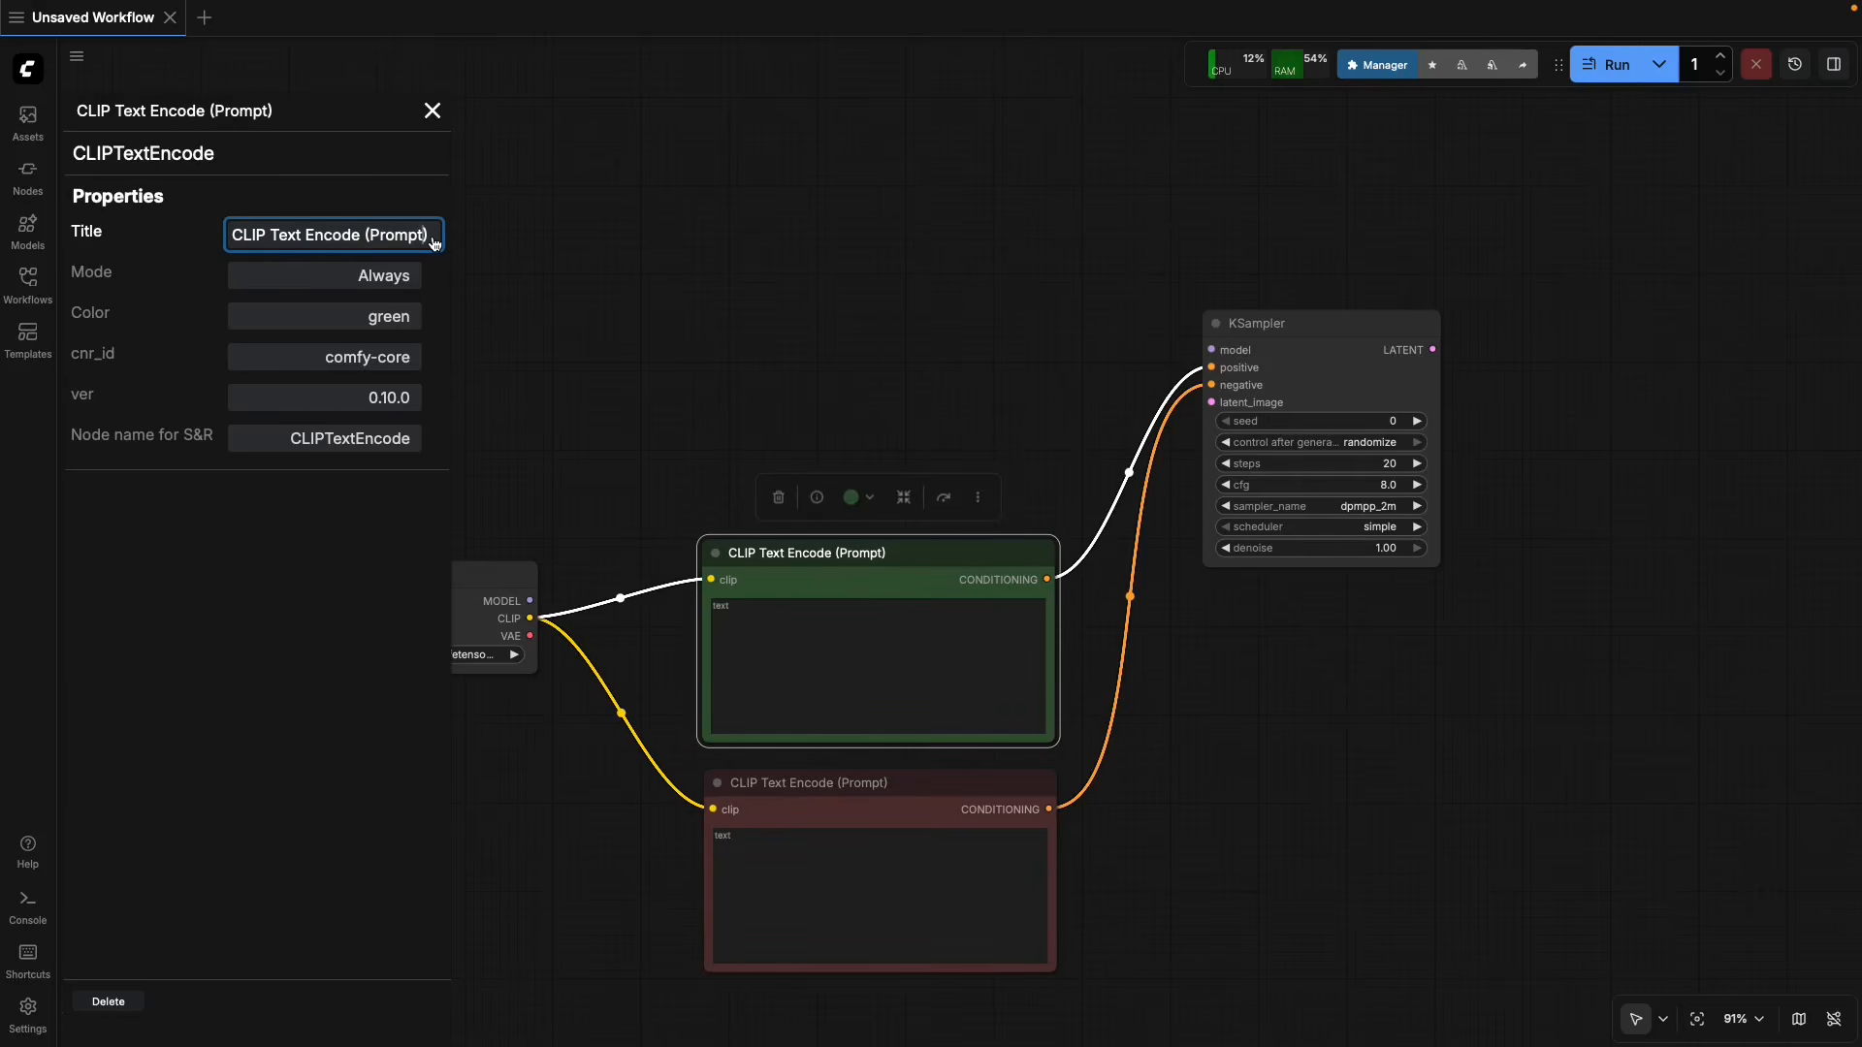
pyautogui.press('BackSpace')
pyautogui.press('BackSpace')
pyautogui.press('BackSpace')
pyautogui.press('BackSpace')
pyautogui.press('BackSpace')
pyautogui.press('BackSpace')
pyautogui.press('BackSpace')
pyautogui.press('BackSpace')
pyautogui.press('BackSpace')
pyautogui.press('BackSpace')
pyautogui.press('BackSpace')
pyautogui.press('BackSpace')
pyautogui.press('BackSpace')
pyautogui.press('BackSpace')
pyautogui.press('BackSpace')
pyautogui.press('BackSpace')
pyautogui.press('BackSpace')
pyautogui.press('BackSpace')
pyautogui.press('BackSpace')
pyautogui.press('BackSpace')
pyautogui.press('BackSpace')
pyautogui.press('BackSpace')
pyautogui.press('BackSpace')
pyautogui.press('BackSpace')
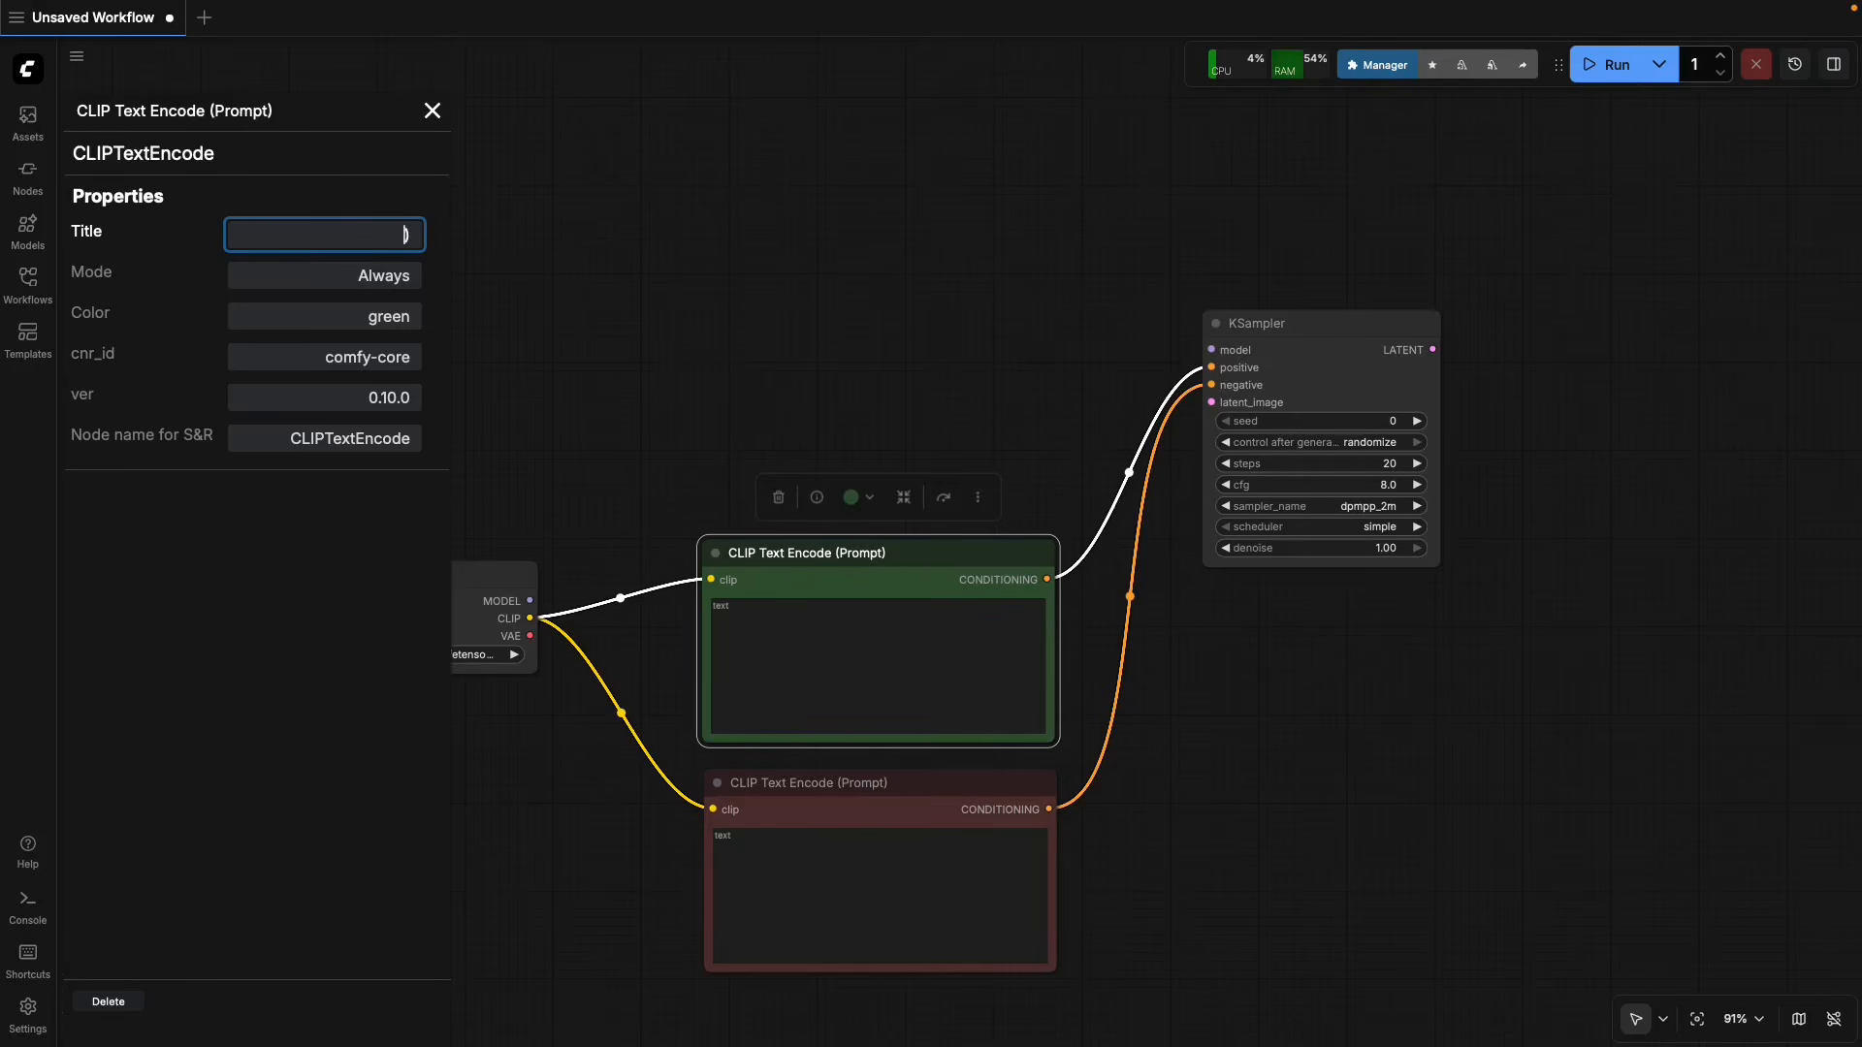
pyautogui.write('Promp Positive')
pyautogui.press('Return')
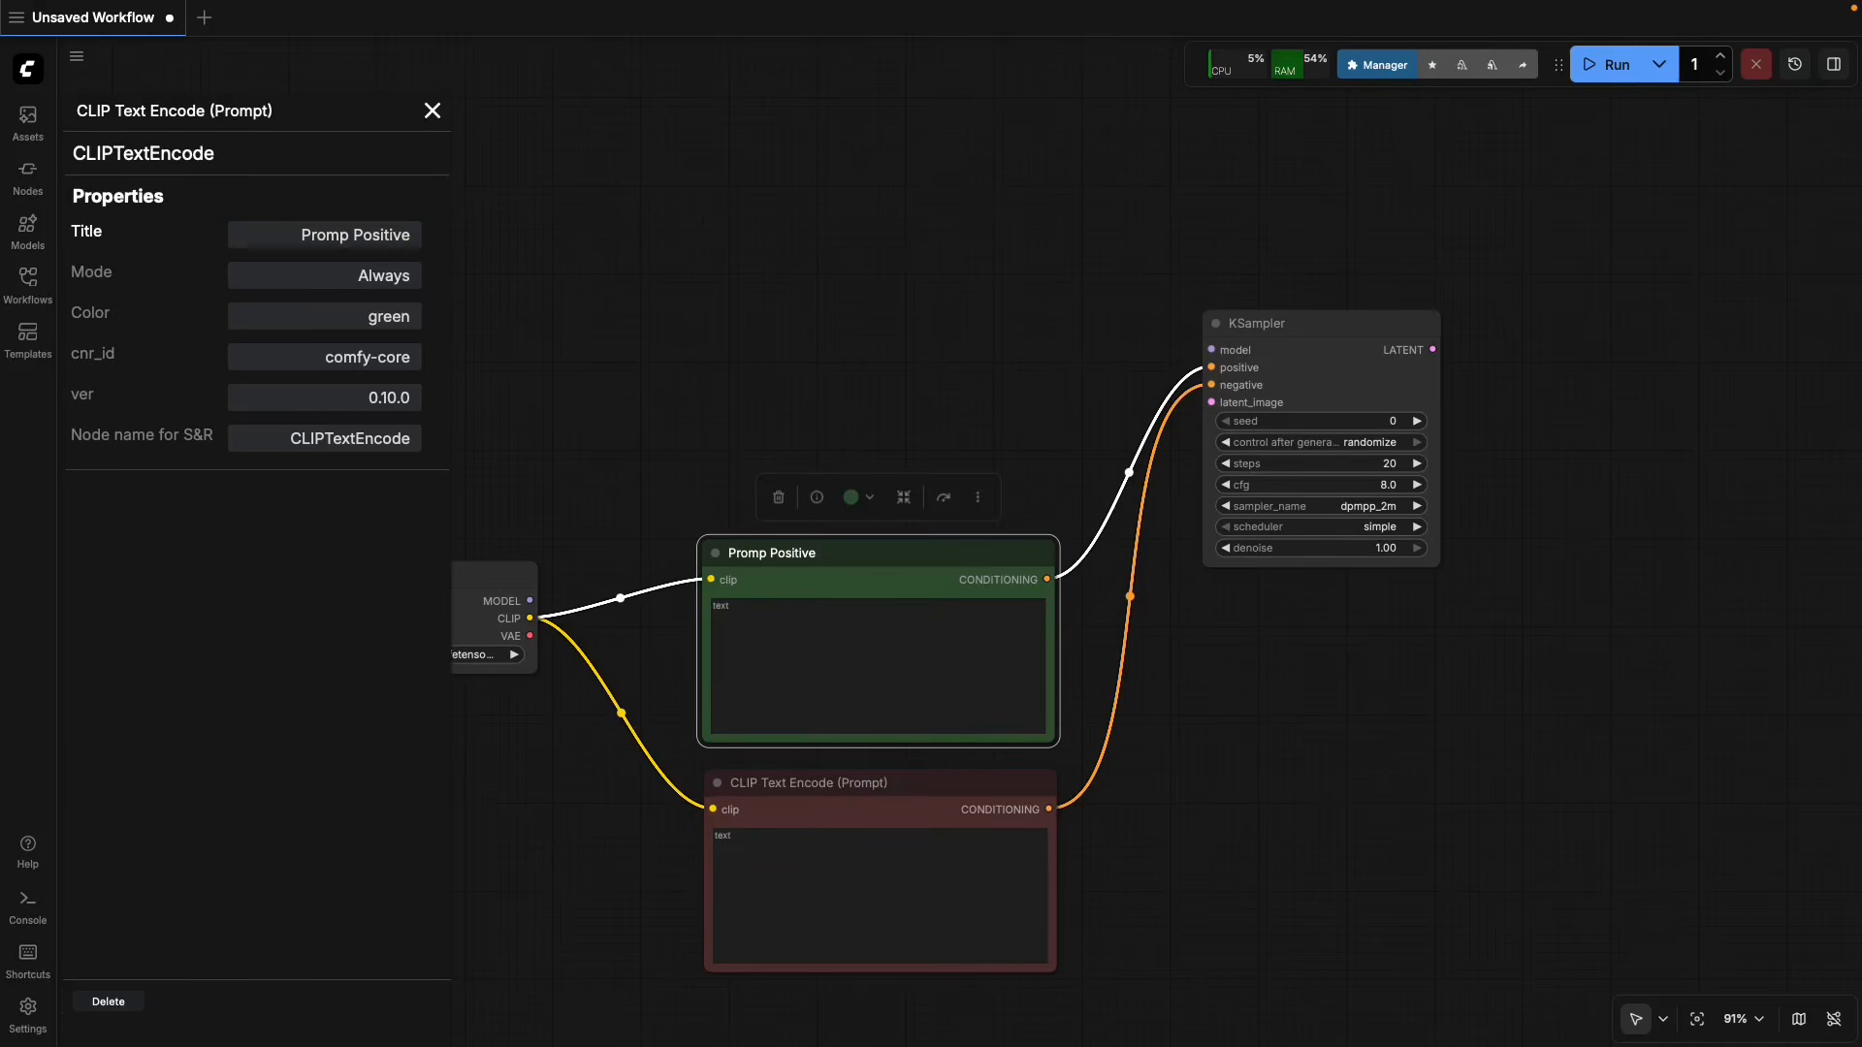
pyautogui.click(432, 110)
# Change the red CLIP Text Encode node's title to "Prompt Negative" in its properties and nudge the node slightly.
pyautogui.scroll(-1, 1157, 790)
pyautogui.scroll(-1, 1157, 791)
pyautogui.click(845, 756)
pyautogui.rightClick(844, 756)
pyautogui.click(880, 750)
pyautogui.click(417, 235)
pyautogui.write('Prompt Negative')
pyautogui.press('Return')
pyautogui.click(433, 110)
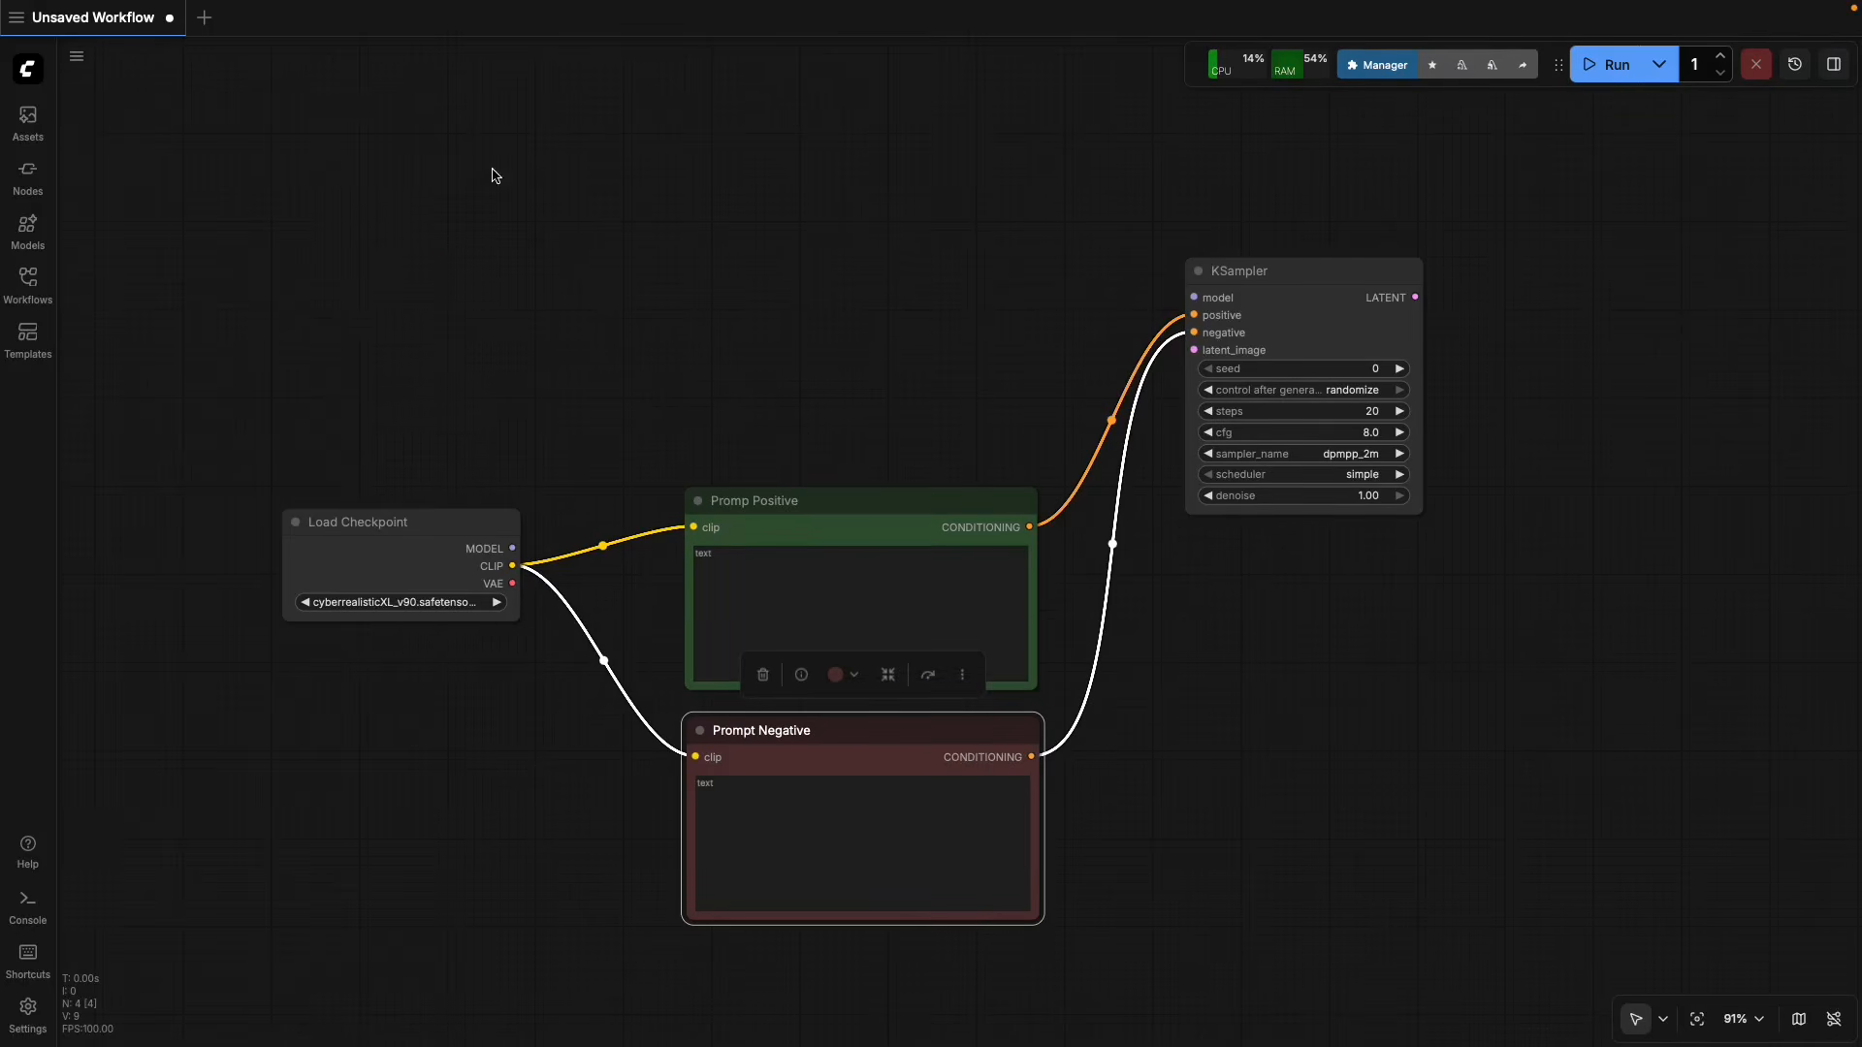
pyautogui.click(1172, 801)
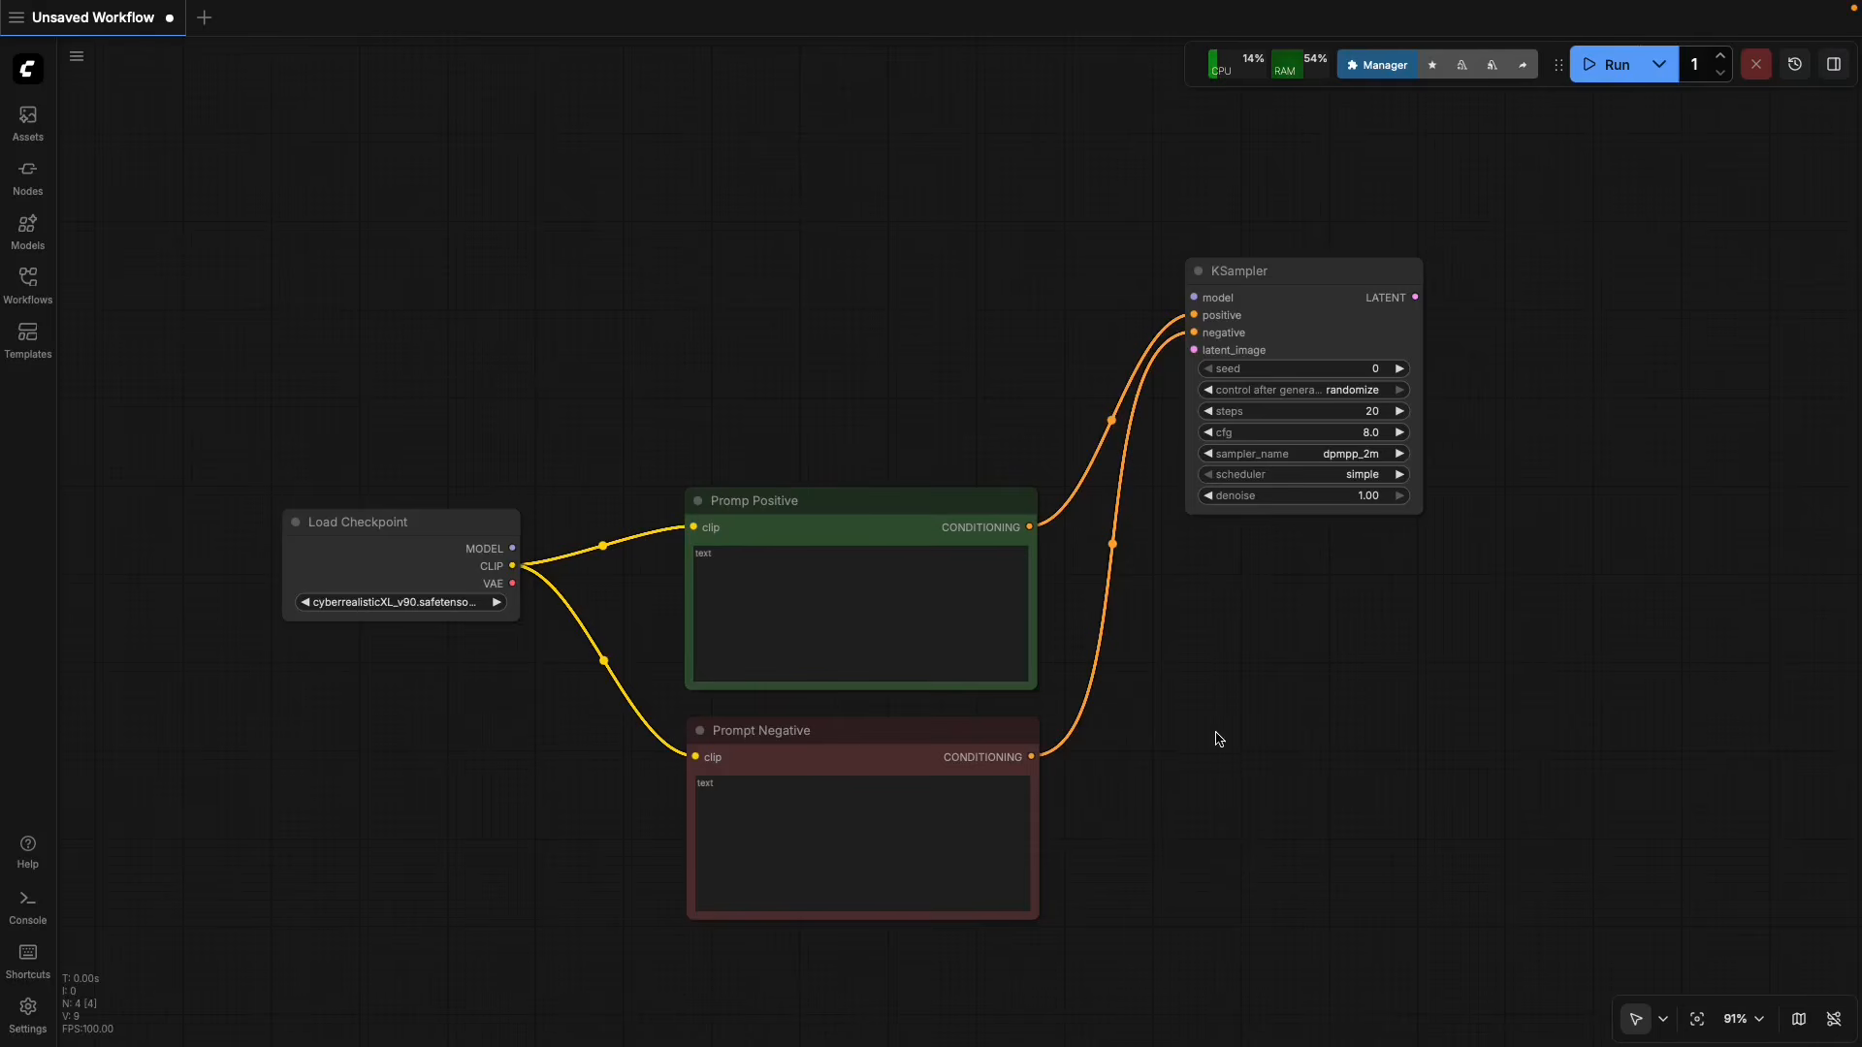
pyautogui.moveTo(1220, 648); pyautogui.dragTo(1285, 735)
pyautogui.moveTo(996, 809); pyautogui.dragTo(991, 806)
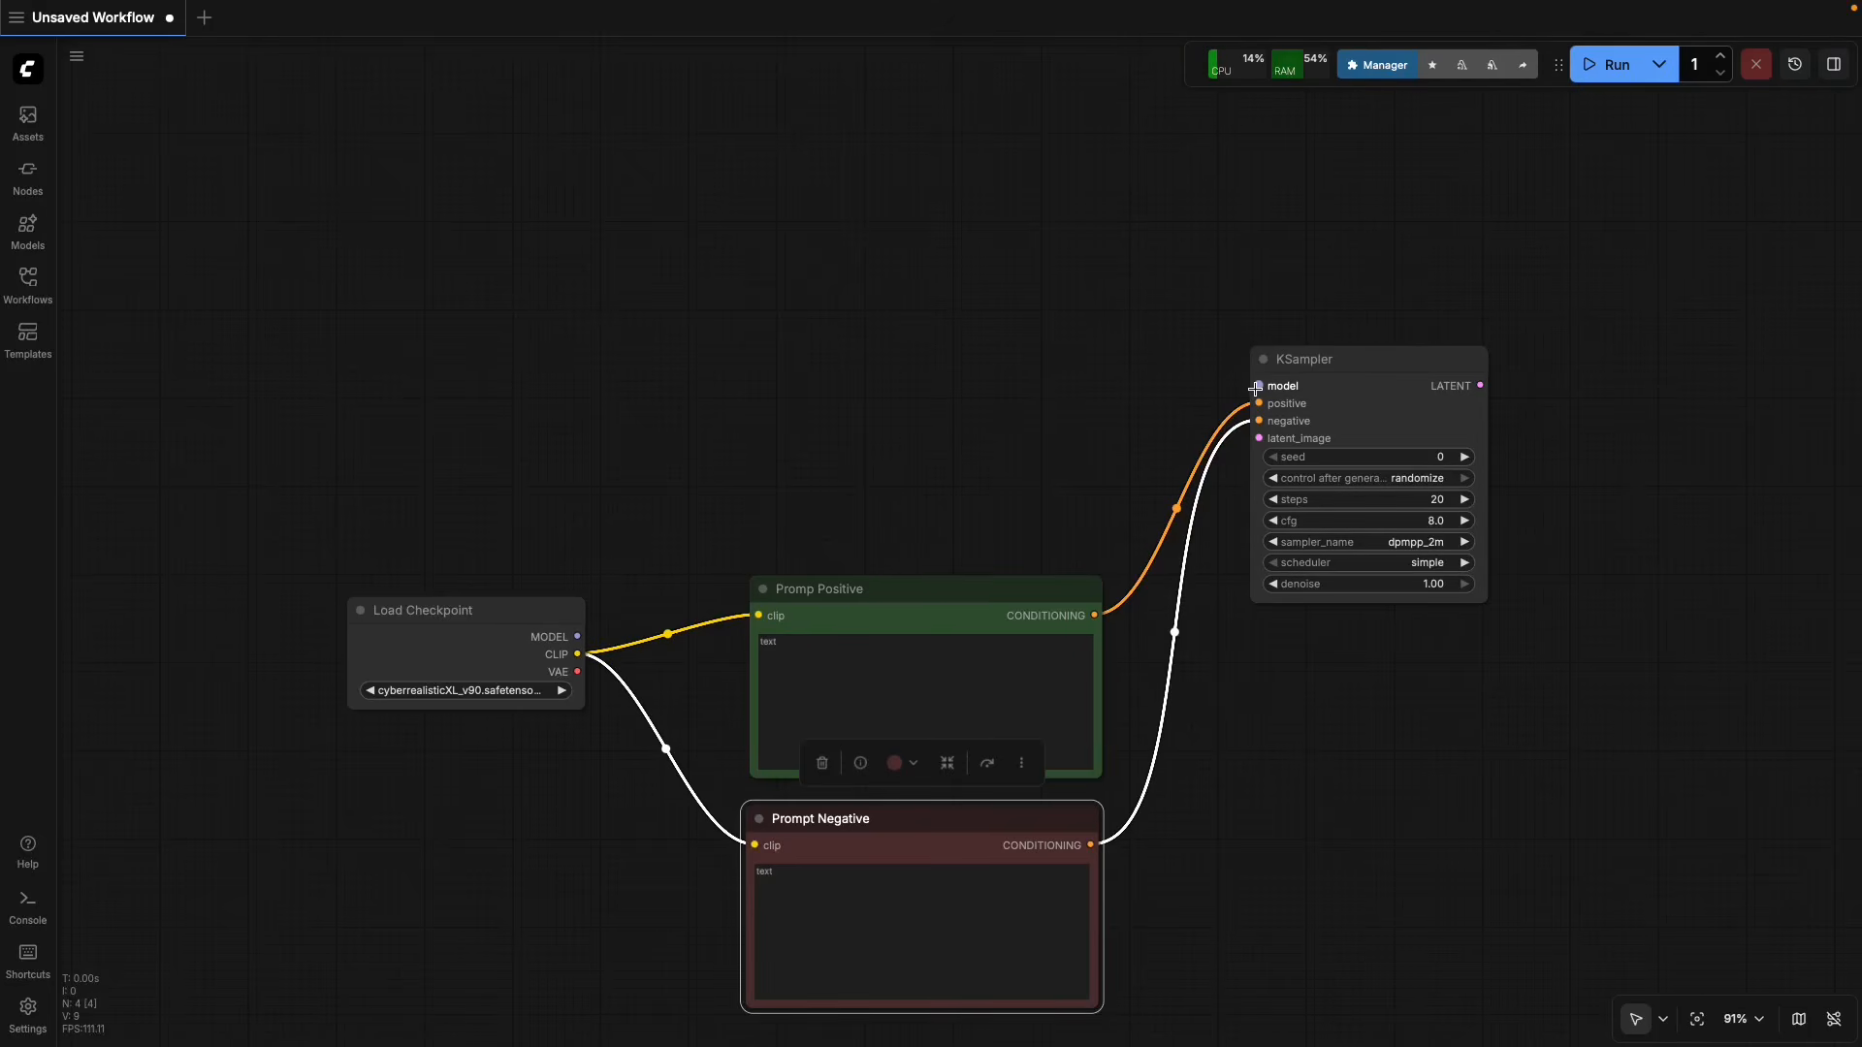
# Add a Seamless Tile node from the conditioning category and place it above the green positive prompt node.
pyautogui.rightClick(732, 429)
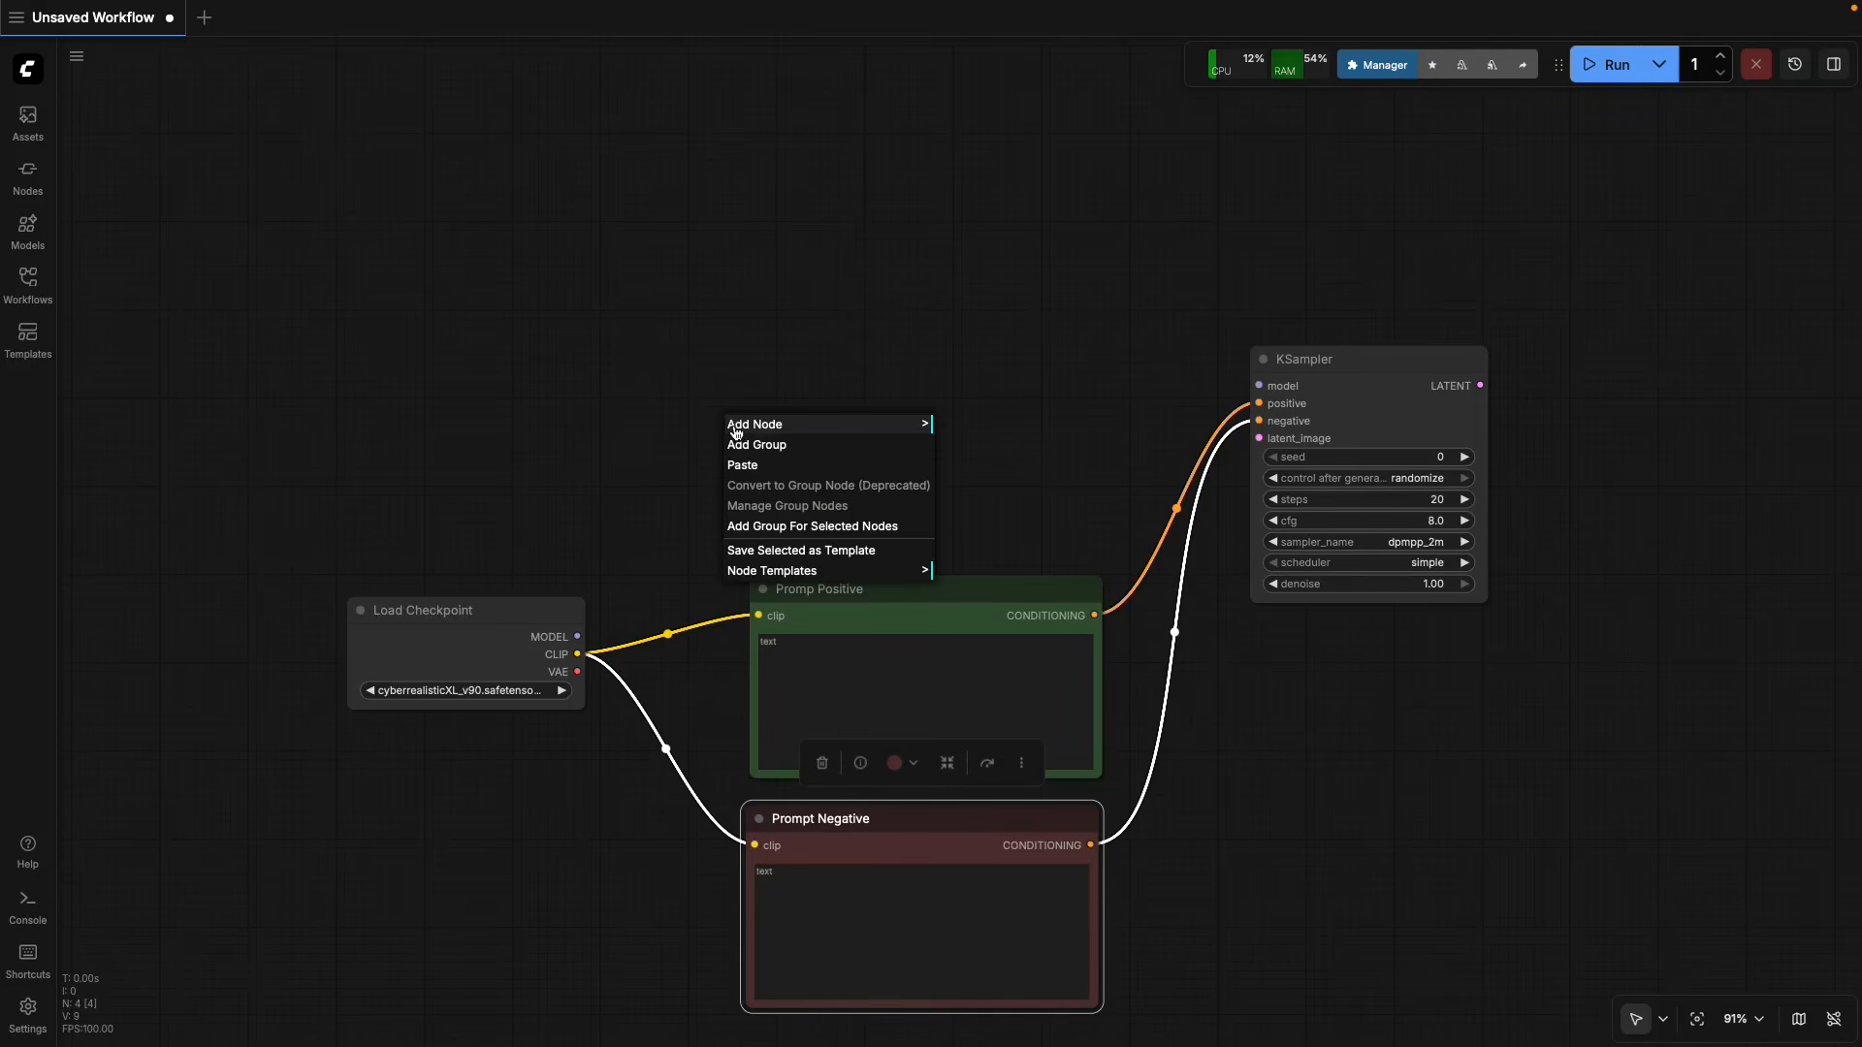
pyautogui.click(739, 431)
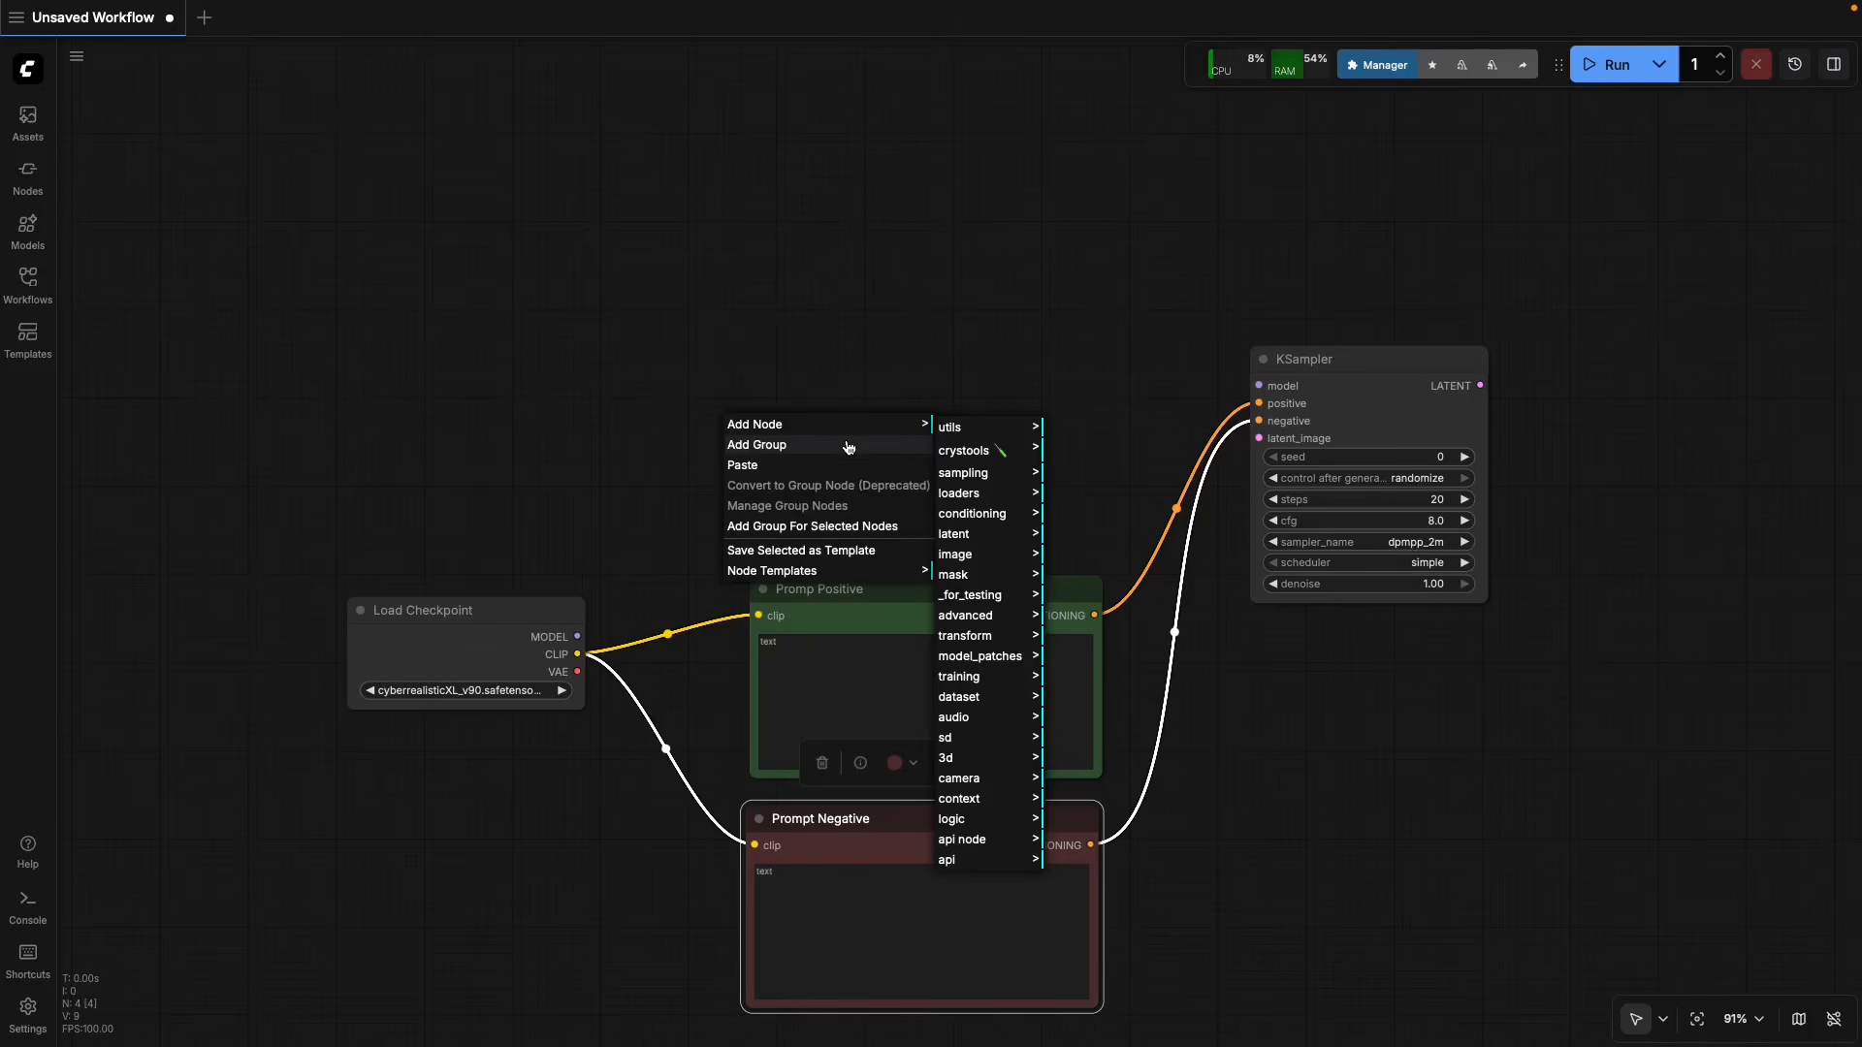
pyautogui.click(963, 517)
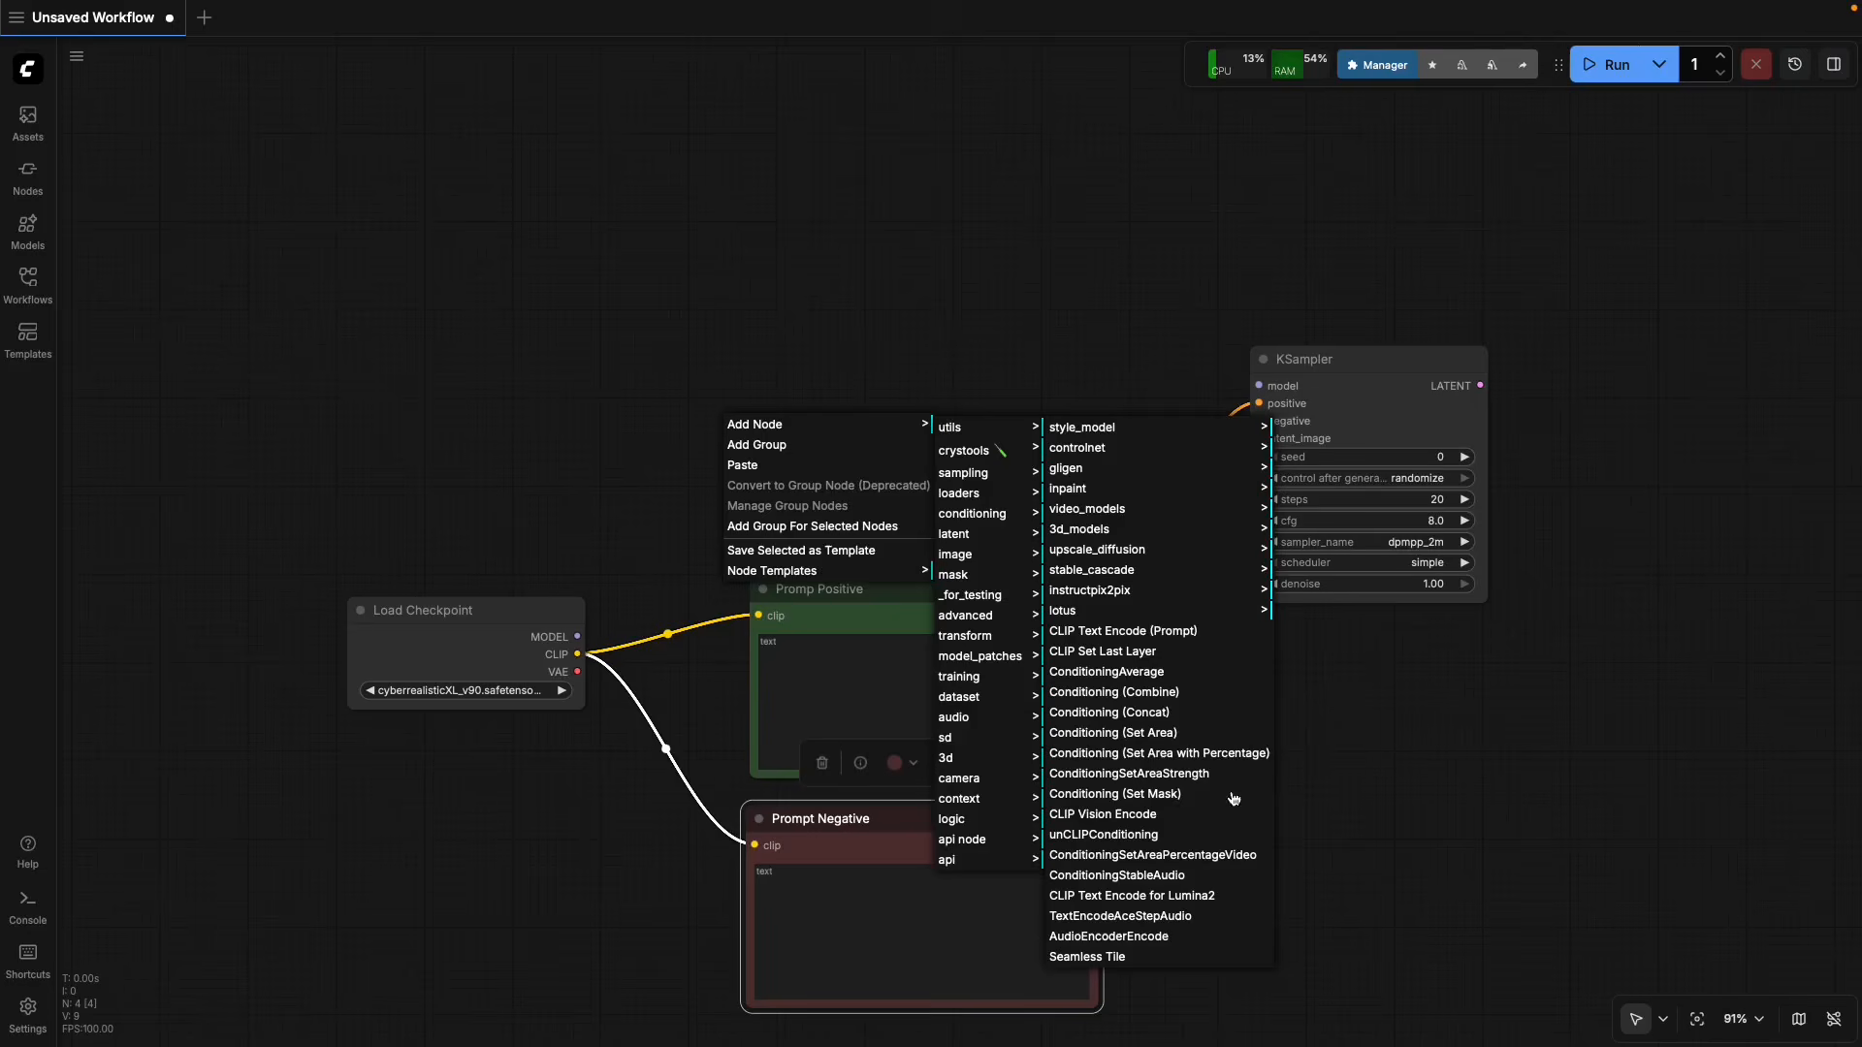
pyautogui.click(1087, 957)
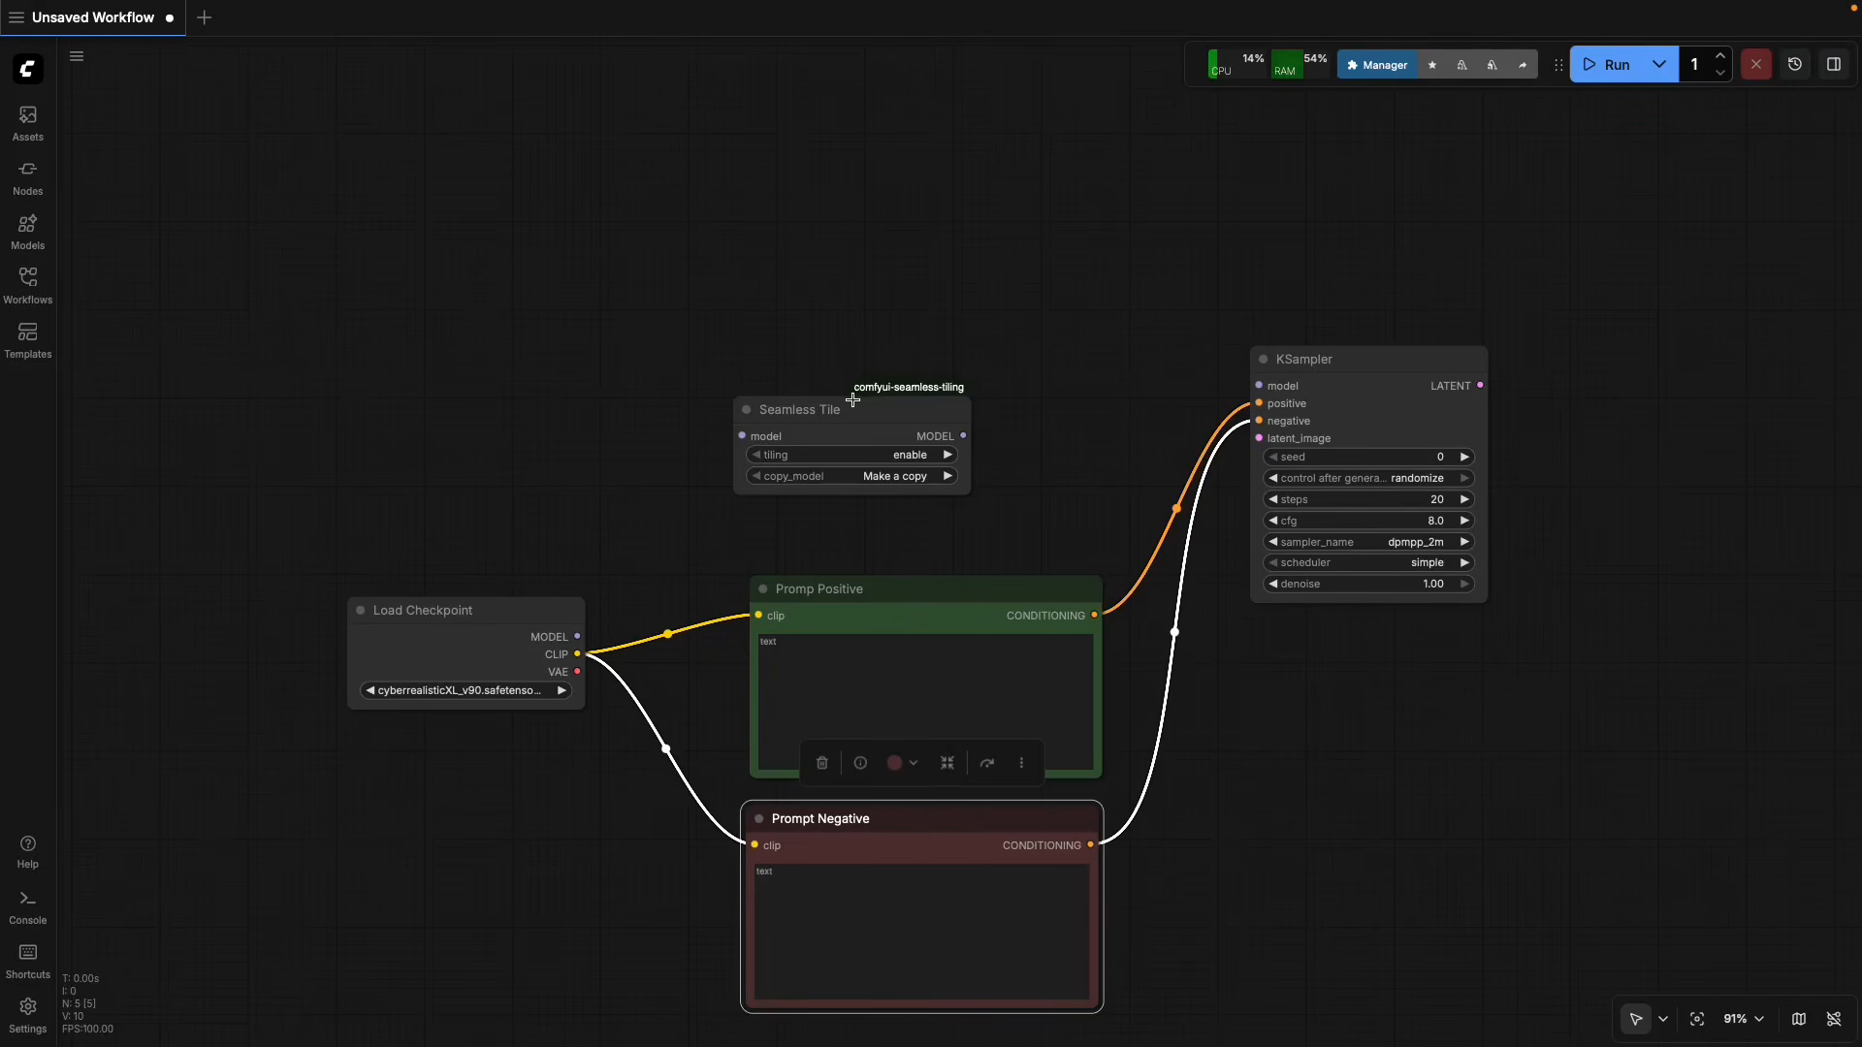
pyautogui.moveTo(853, 400); pyautogui.dragTo(913, 398)
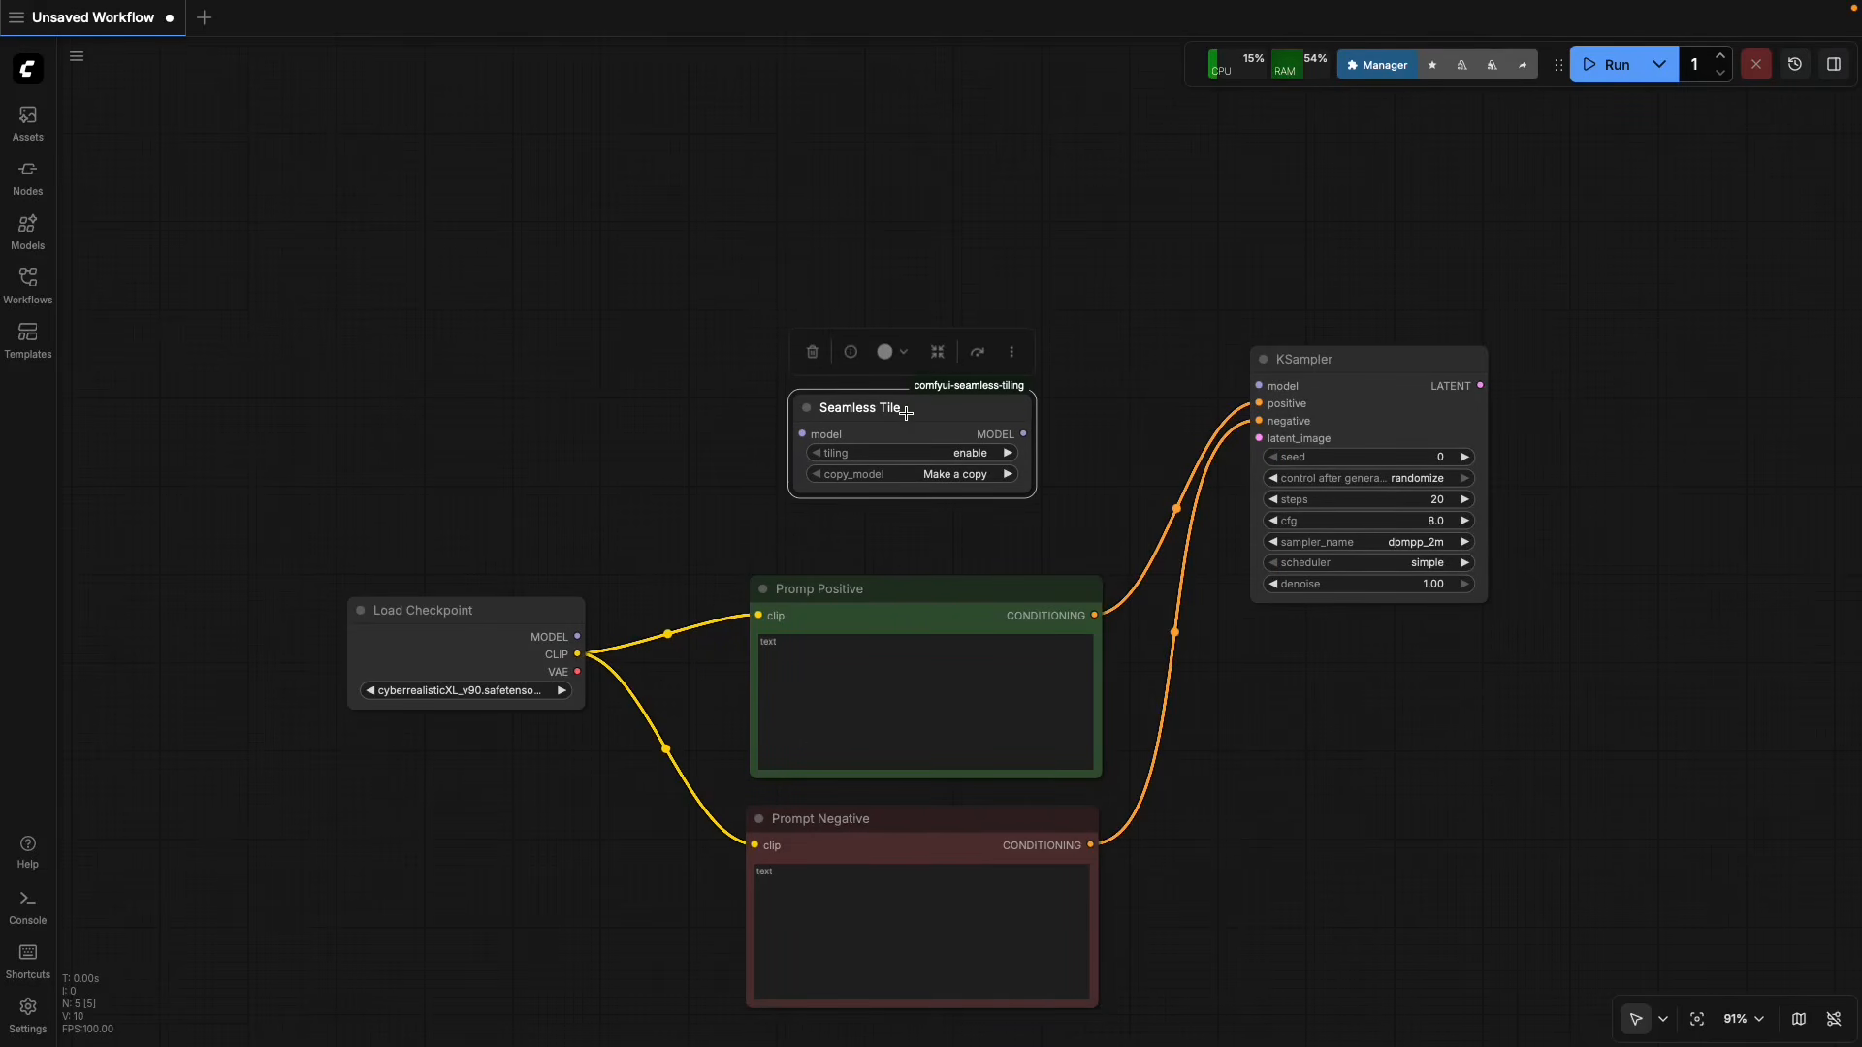
# Route the Load Checkpoint MODEL output through Seamless Tile into KSampler's model input, and adjust the Seamless Tile node's position slightly.
pyautogui.moveTo(578, 636); pyautogui.dragTo(801, 434)
pyautogui.moveTo(1023, 433); pyautogui.dragTo(1257, 386)
pyautogui.moveTo(954, 409); pyautogui.dragTo(964, 400)
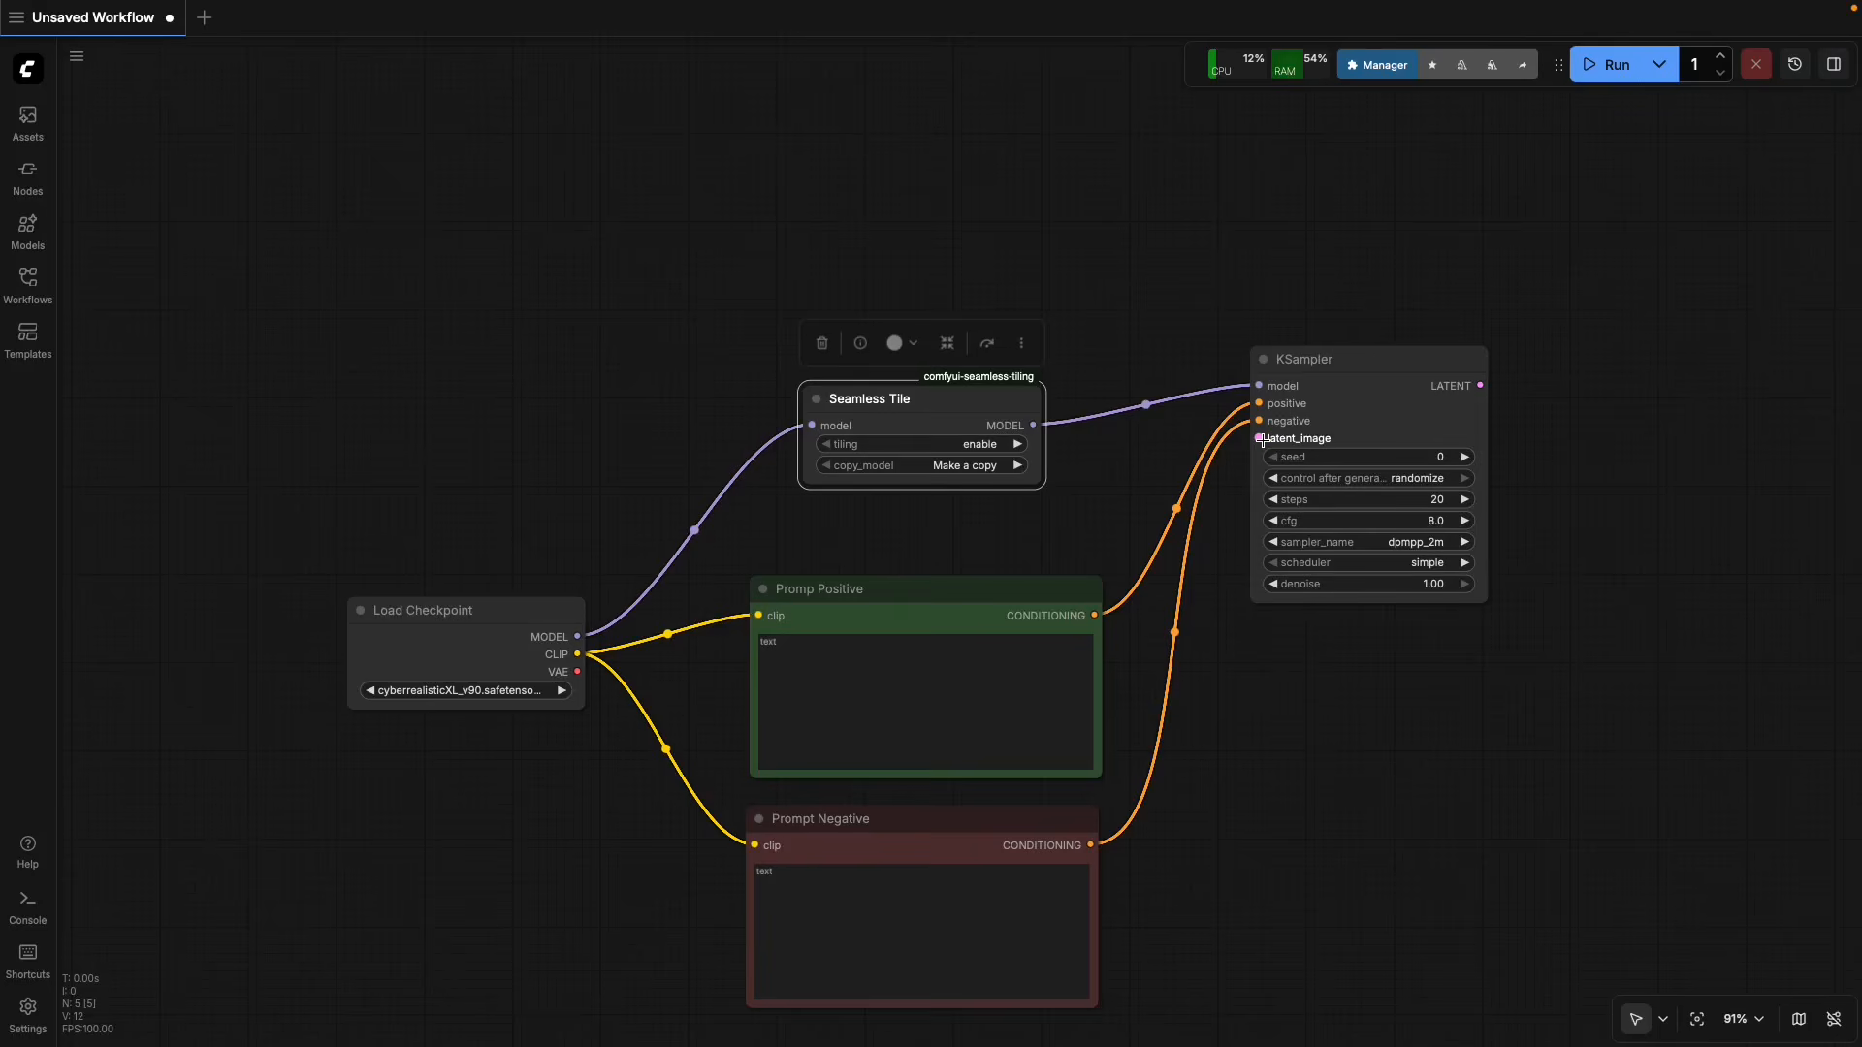
# Add an Empty Latent Image node from the latent category and place it above the Load Checkpoint node.
pyautogui.rightClick(521, 346)
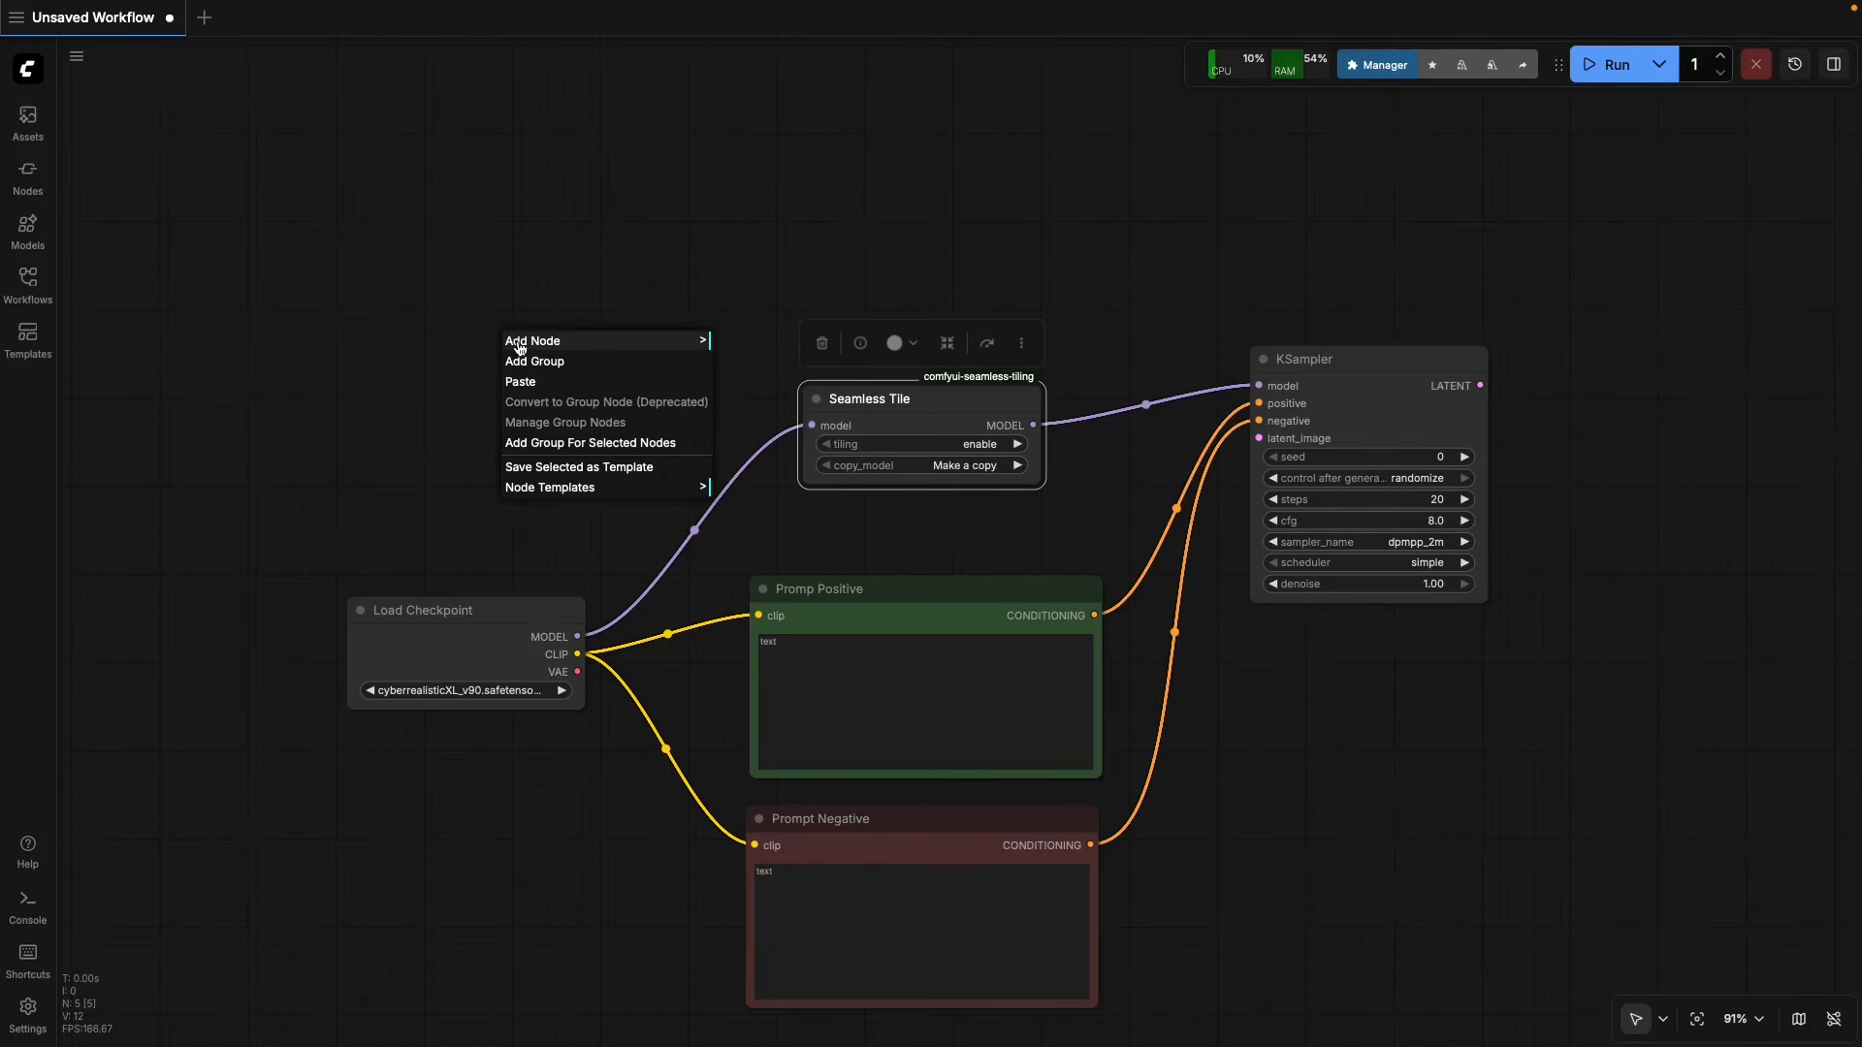
pyautogui.click(521, 345)
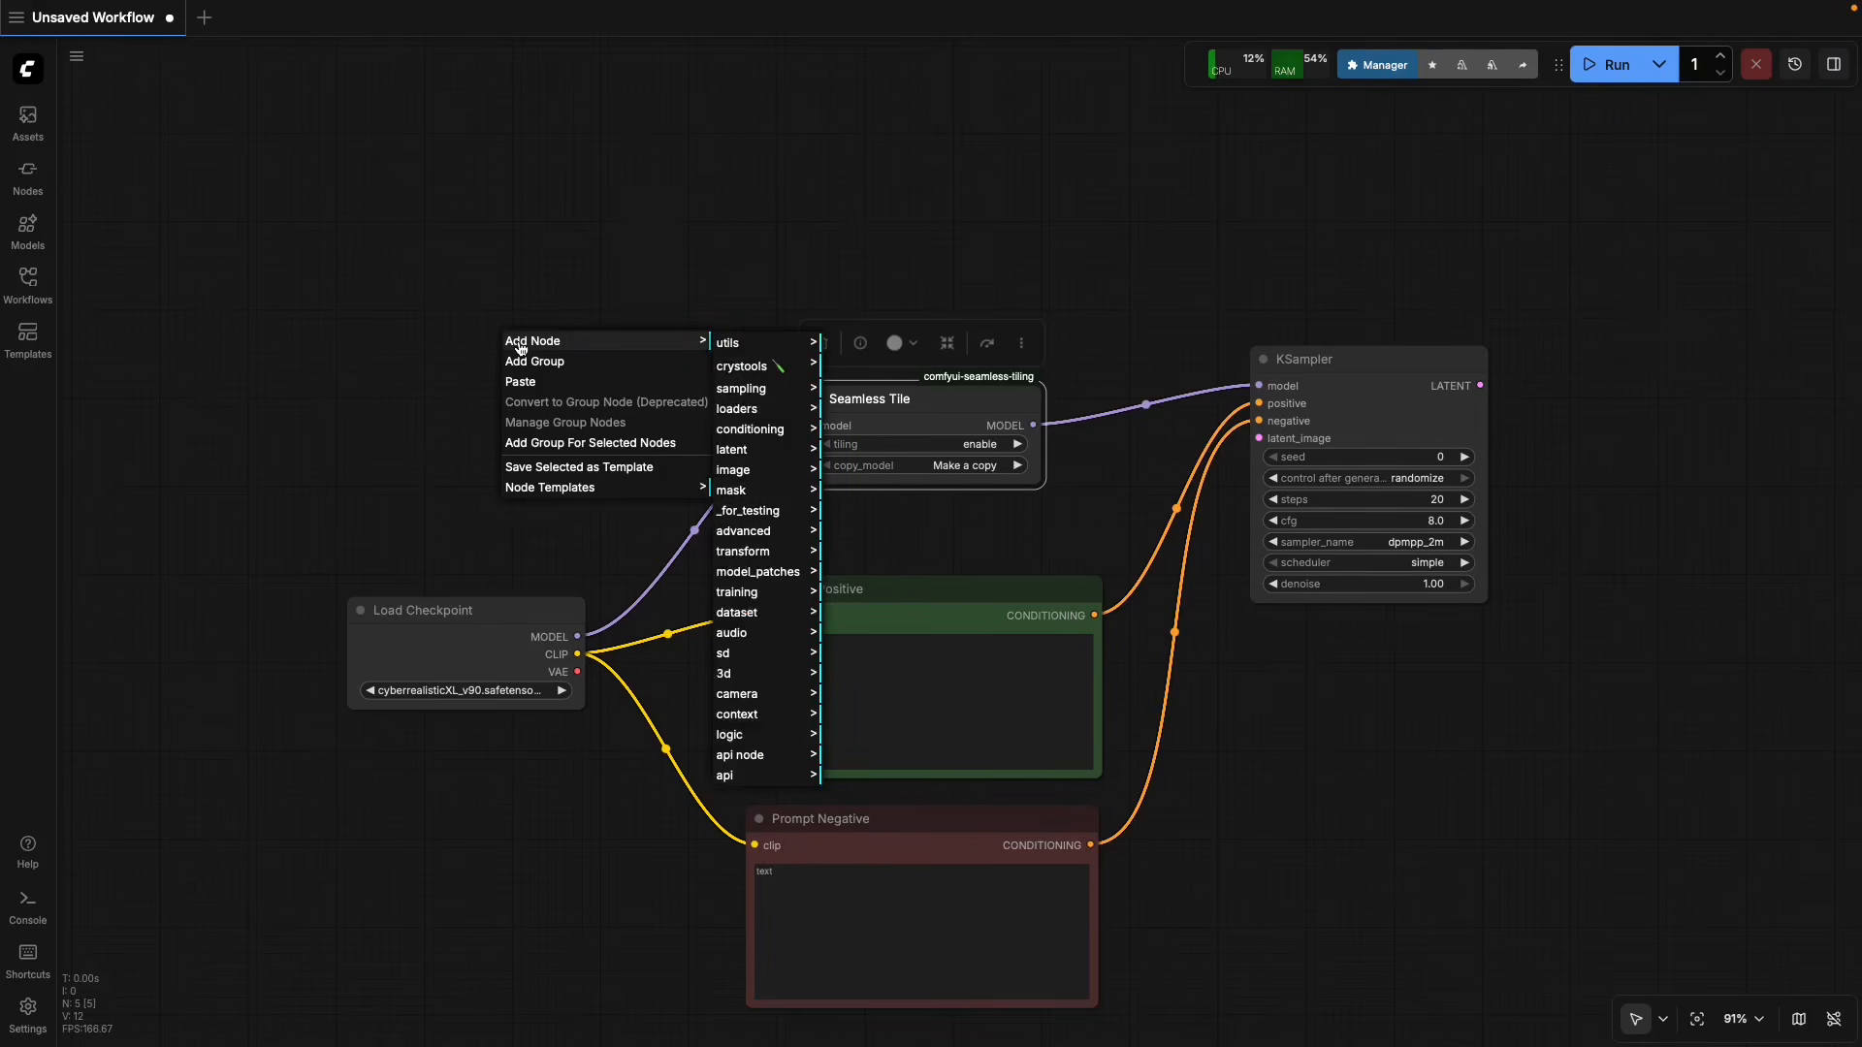
pyautogui.click(777, 459)
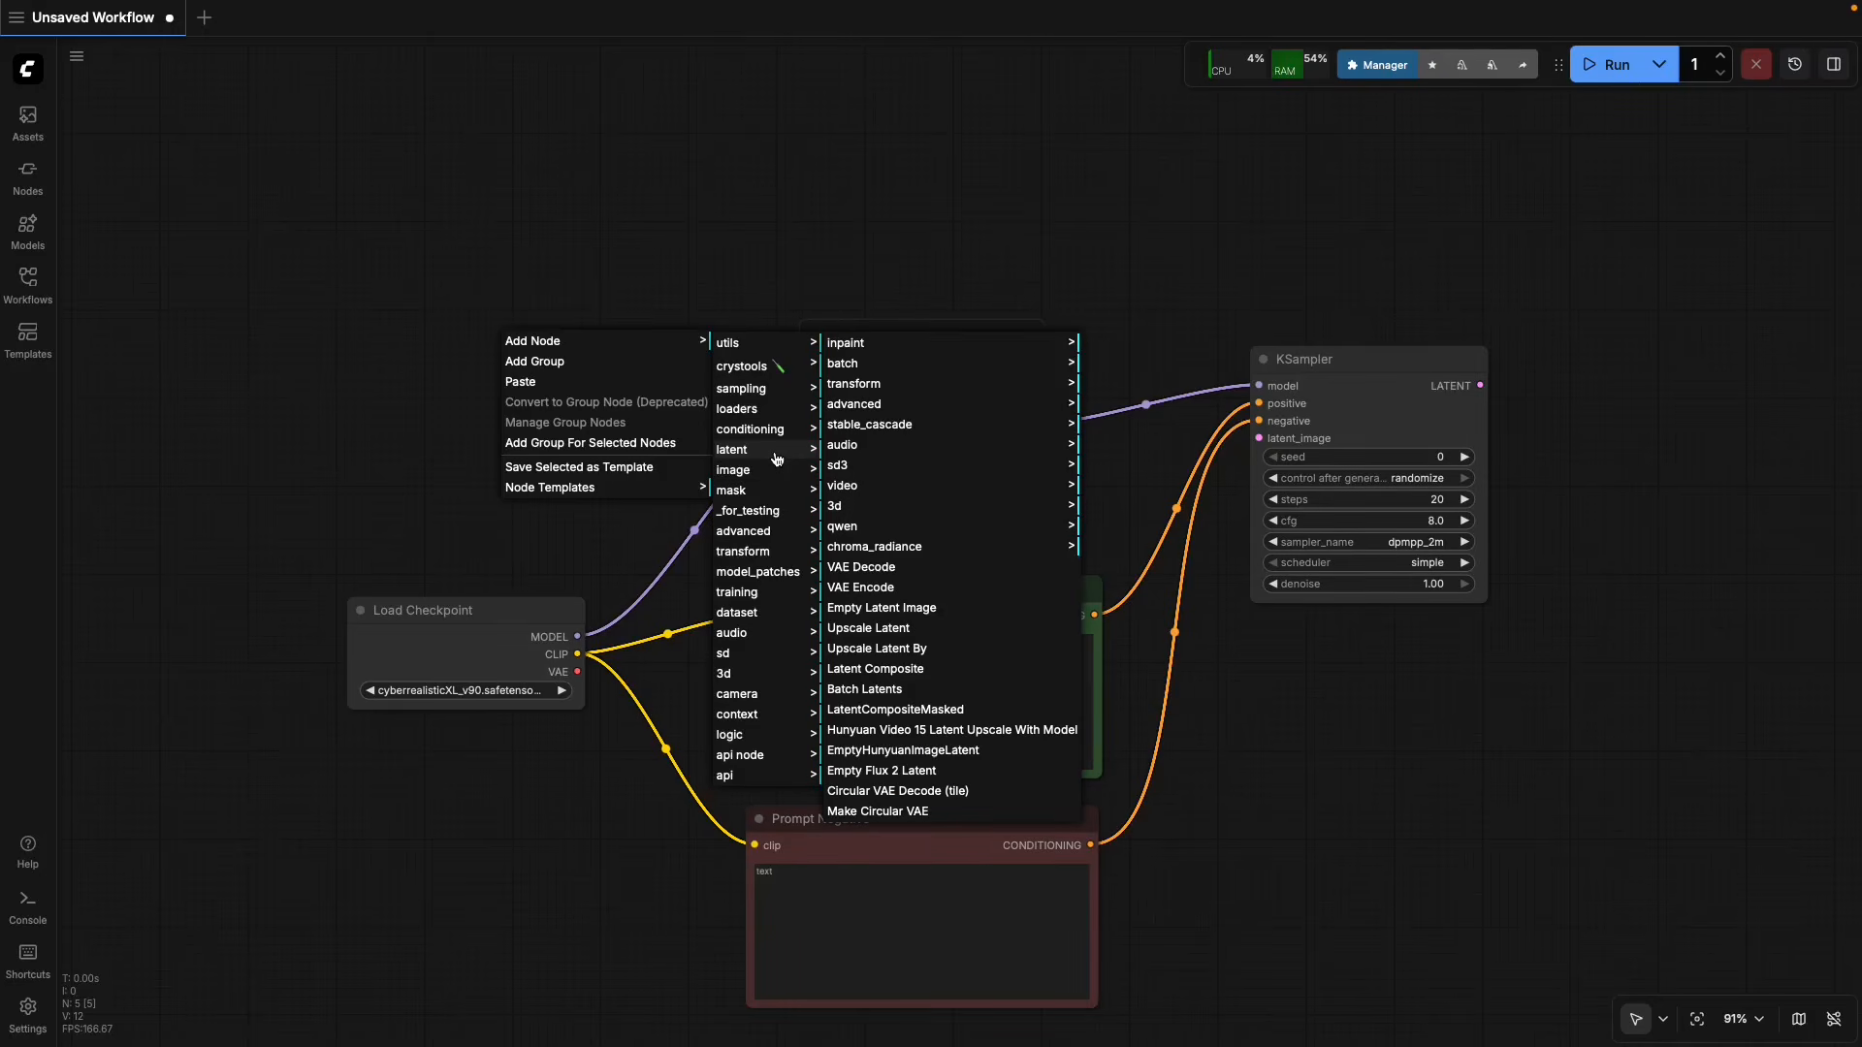
pyautogui.click(908, 608)
pyautogui.moveTo(649, 350); pyautogui.dragTo(571, 346)
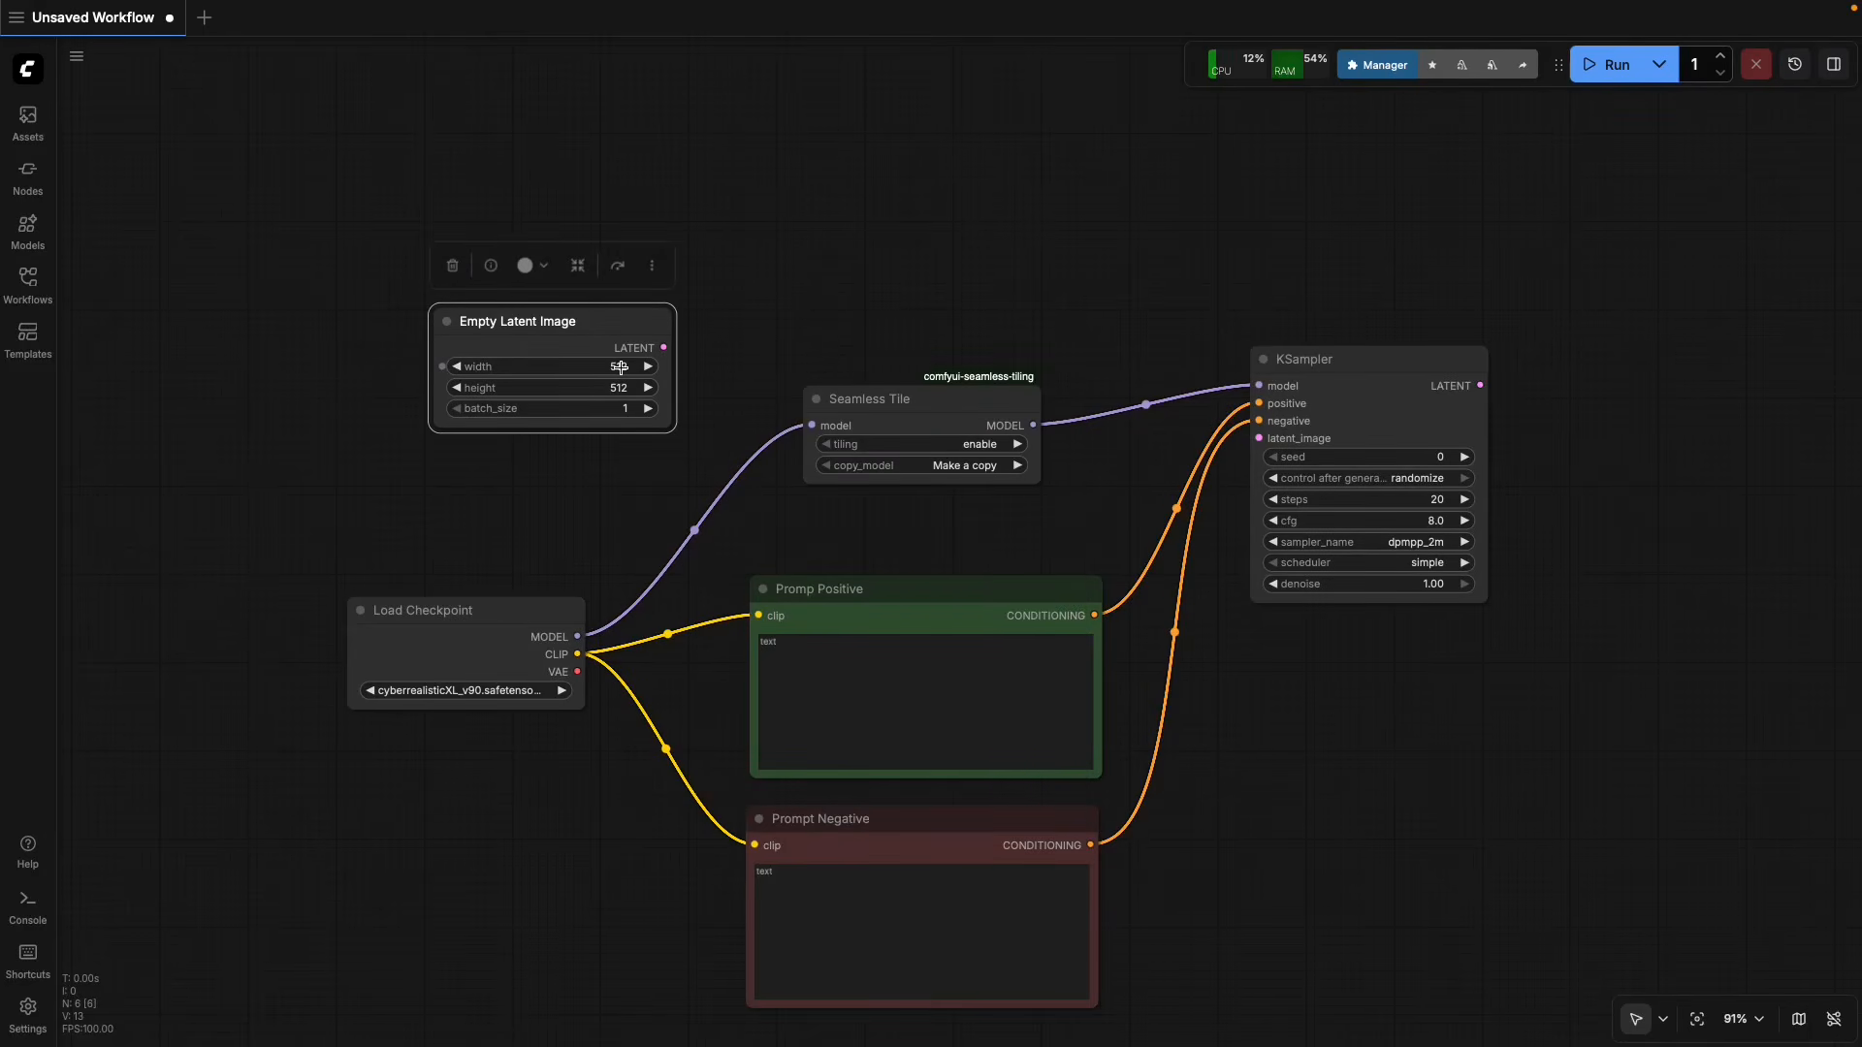
# Set the Empty Latent Image node's width and height to 1024 and shift the node slightly away from Seamless Tile.
pyautogui.click(621, 367)
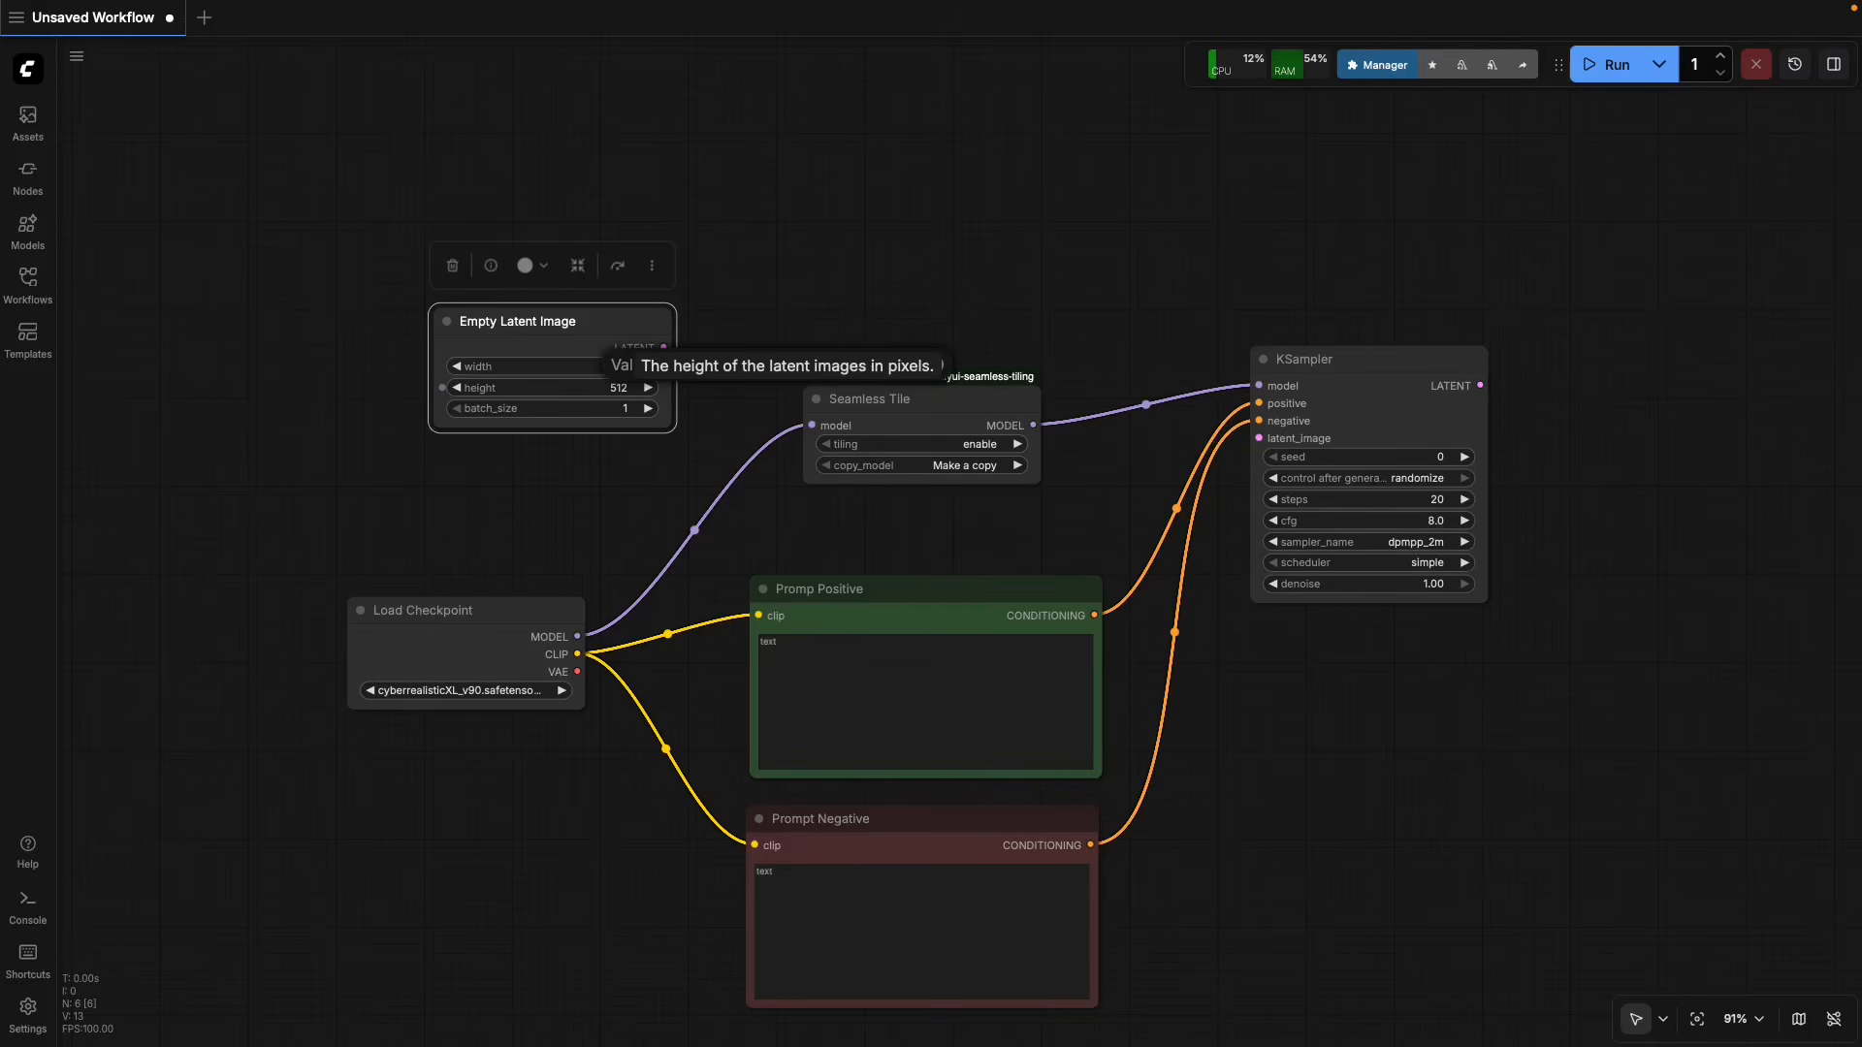
pyautogui.write('1024')
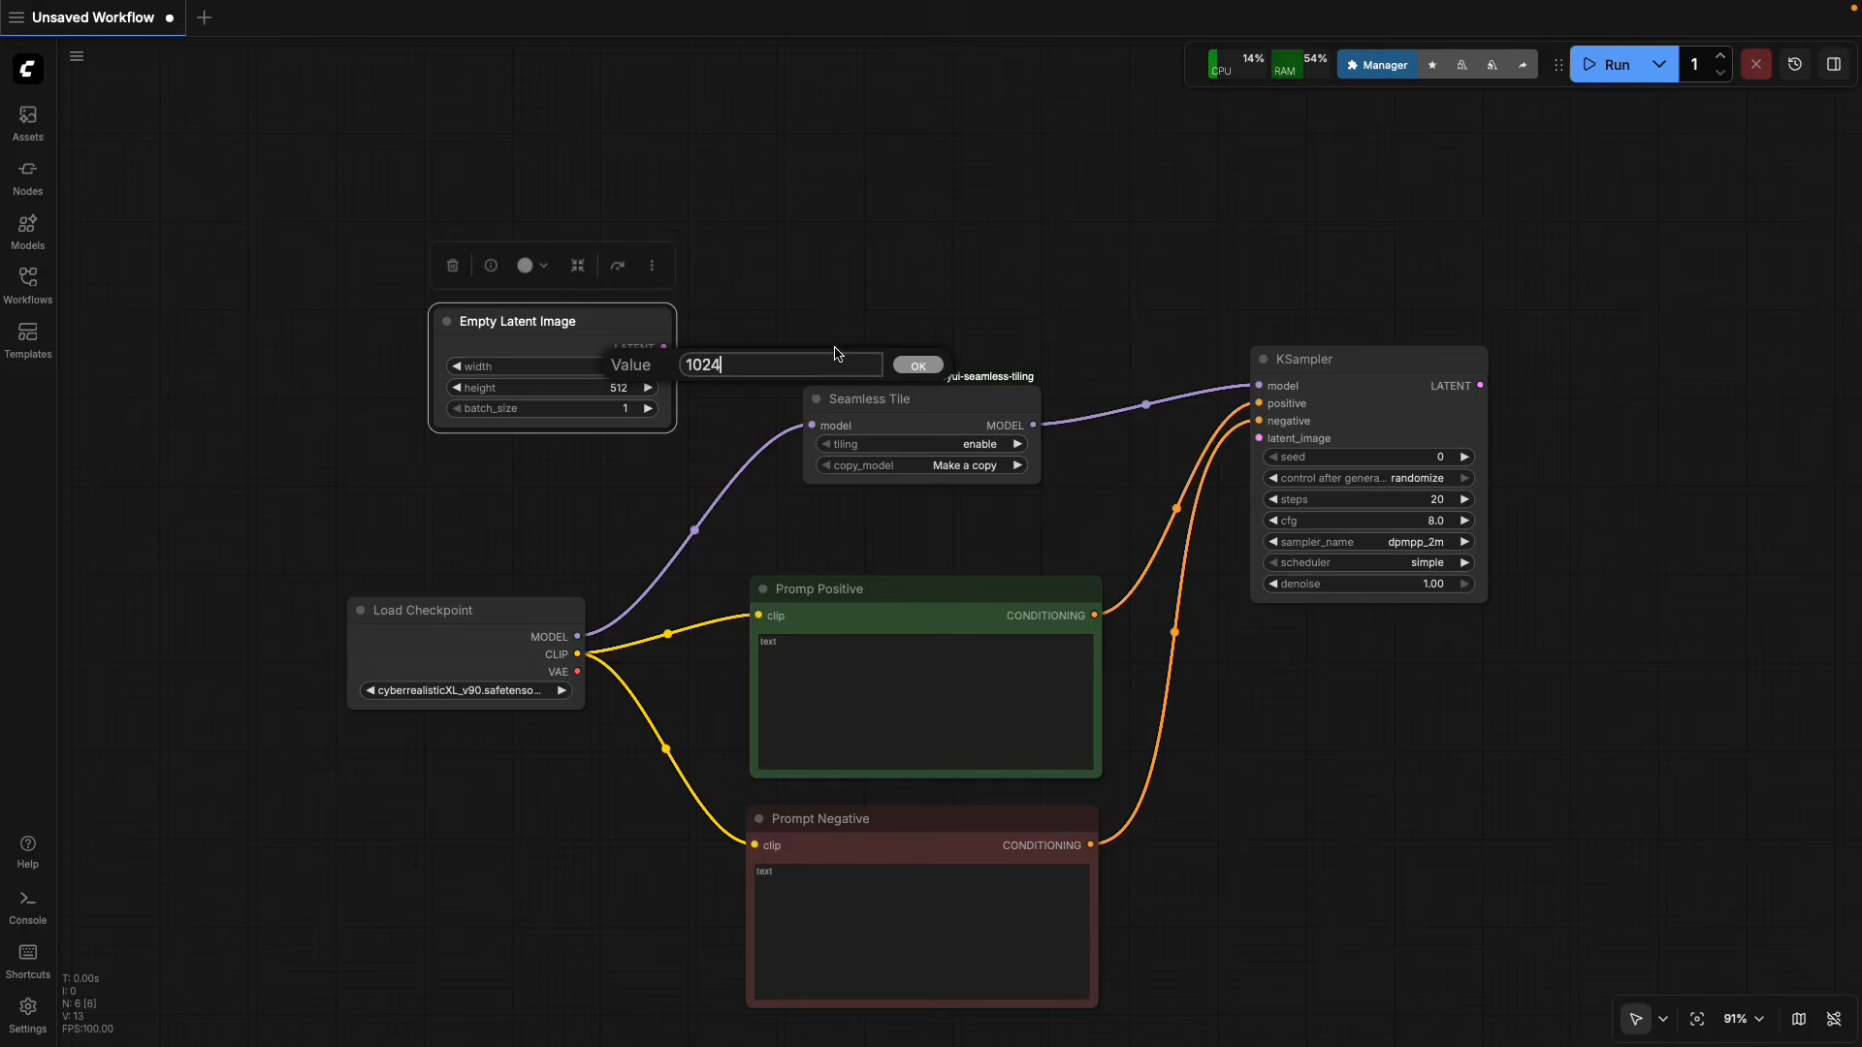
pyautogui.click(916, 365)
pyautogui.click(614, 390)
pyautogui.write('1024')
pyautogui.click(911, 391)
pyautogui.moveTo(514, 327); pyautogui.dragTo(454, 334)
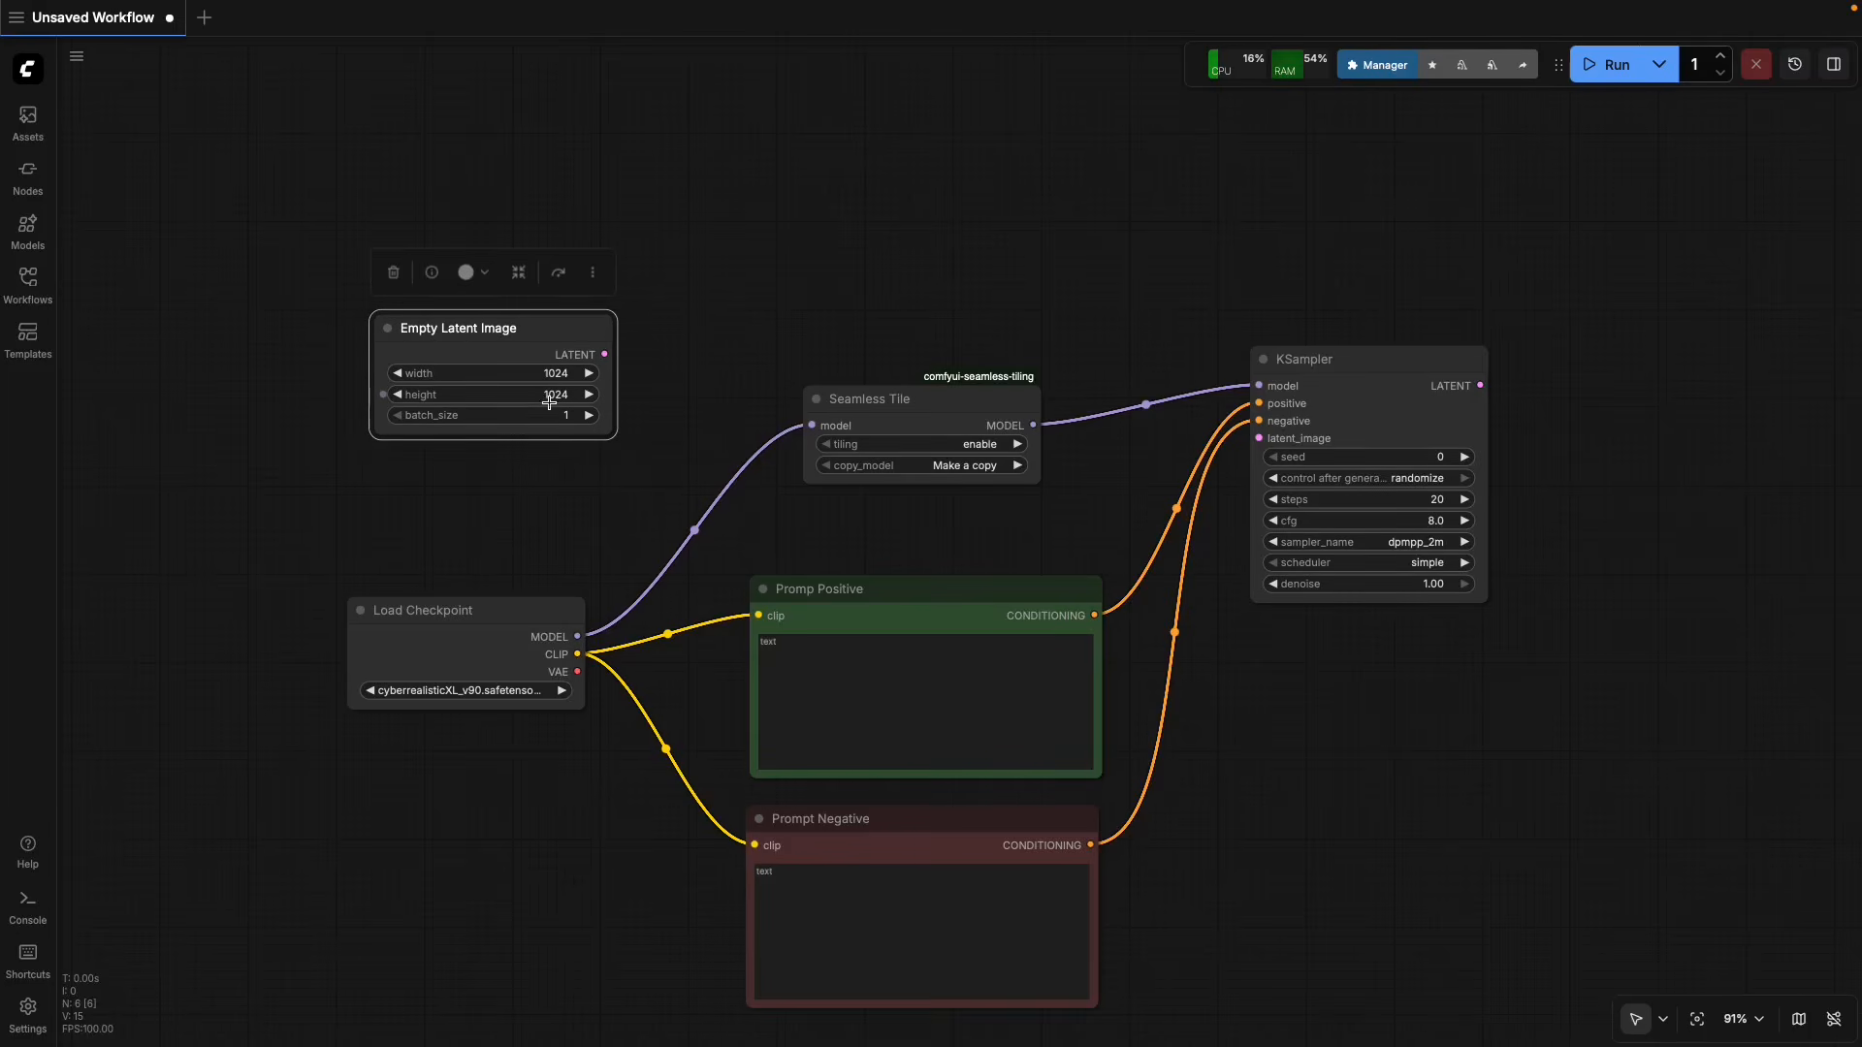
# Connect the Empty Latent Image LATENT output to KSampler's latent_image input and move the latent node down closer to Load Checkpoint.
pyautogui.moveTo(604, 354); pyautogui.dragTo(1259, 438)
pyautogui.moveTo(553, 335); pyautogui.dragTo(534, 377)
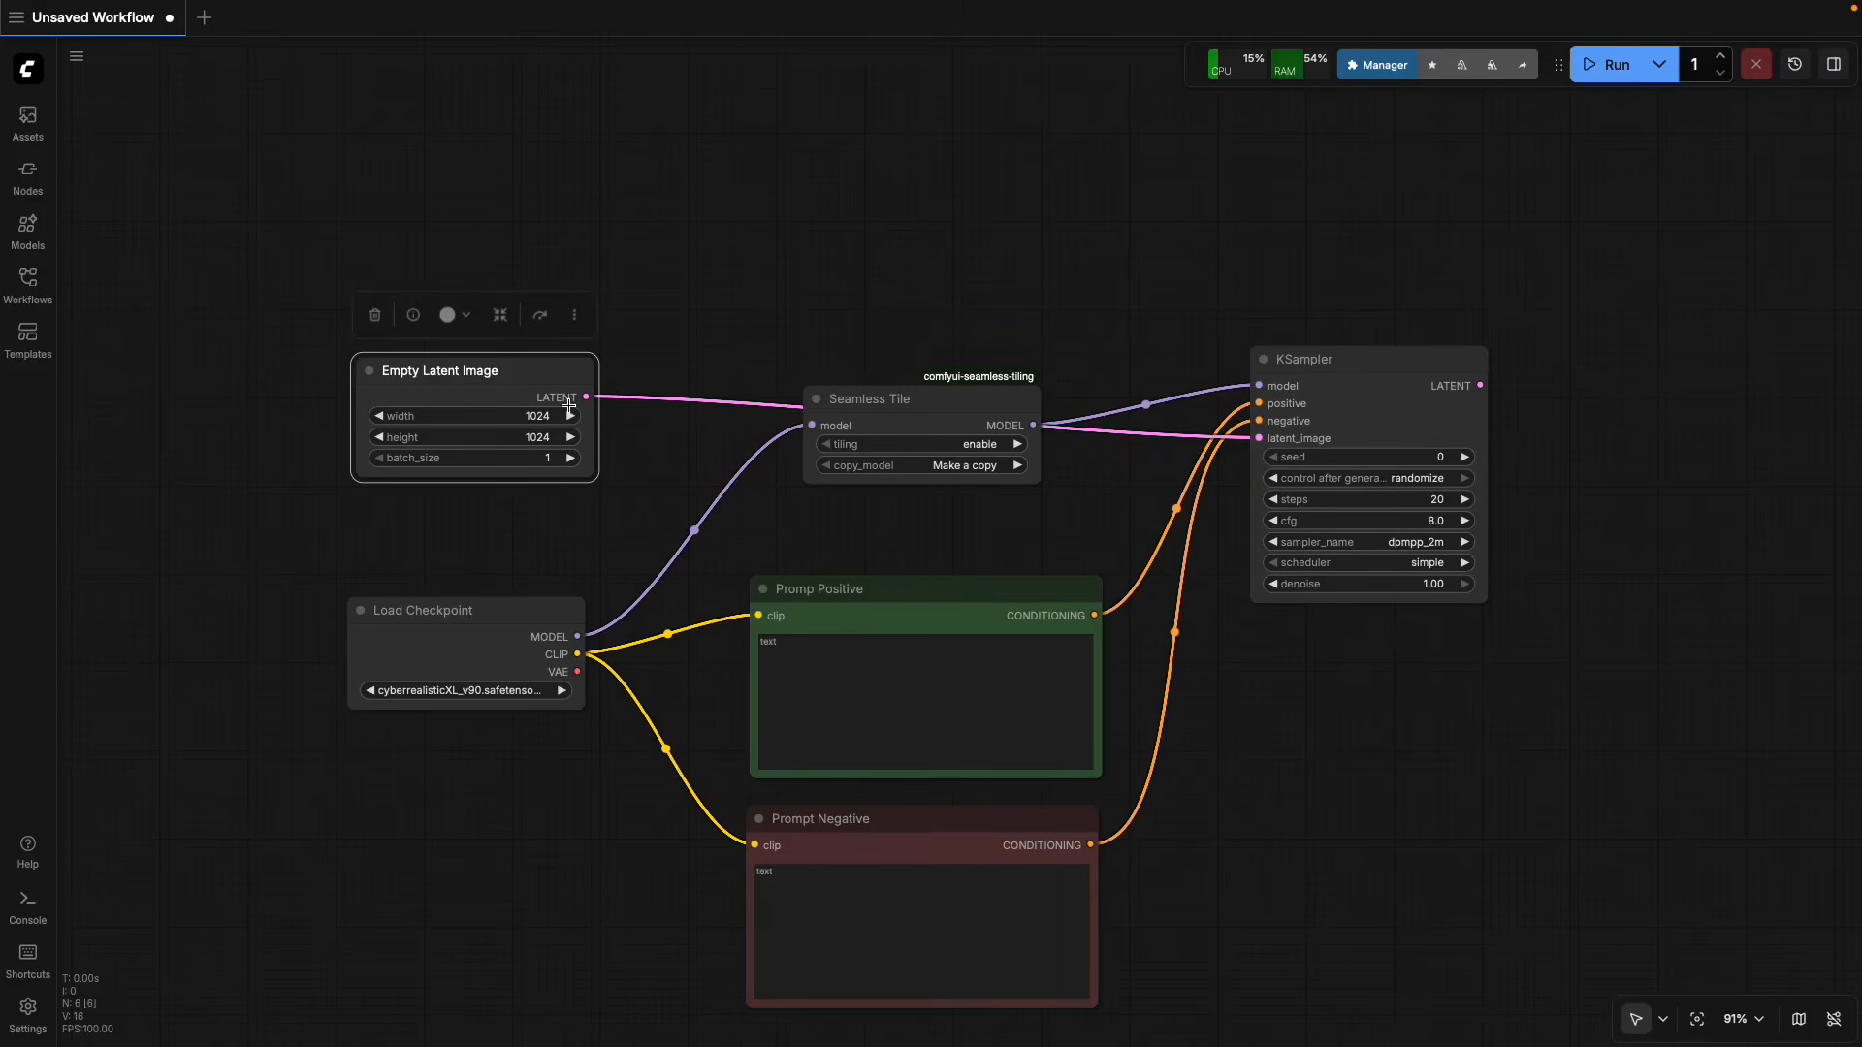
pyautogui.moveTo(1459, 695); pyautogui.dragTo(1224, 689)
pyautogui.moveTo(252, 386); pyautogui.dragTo(255, 433)
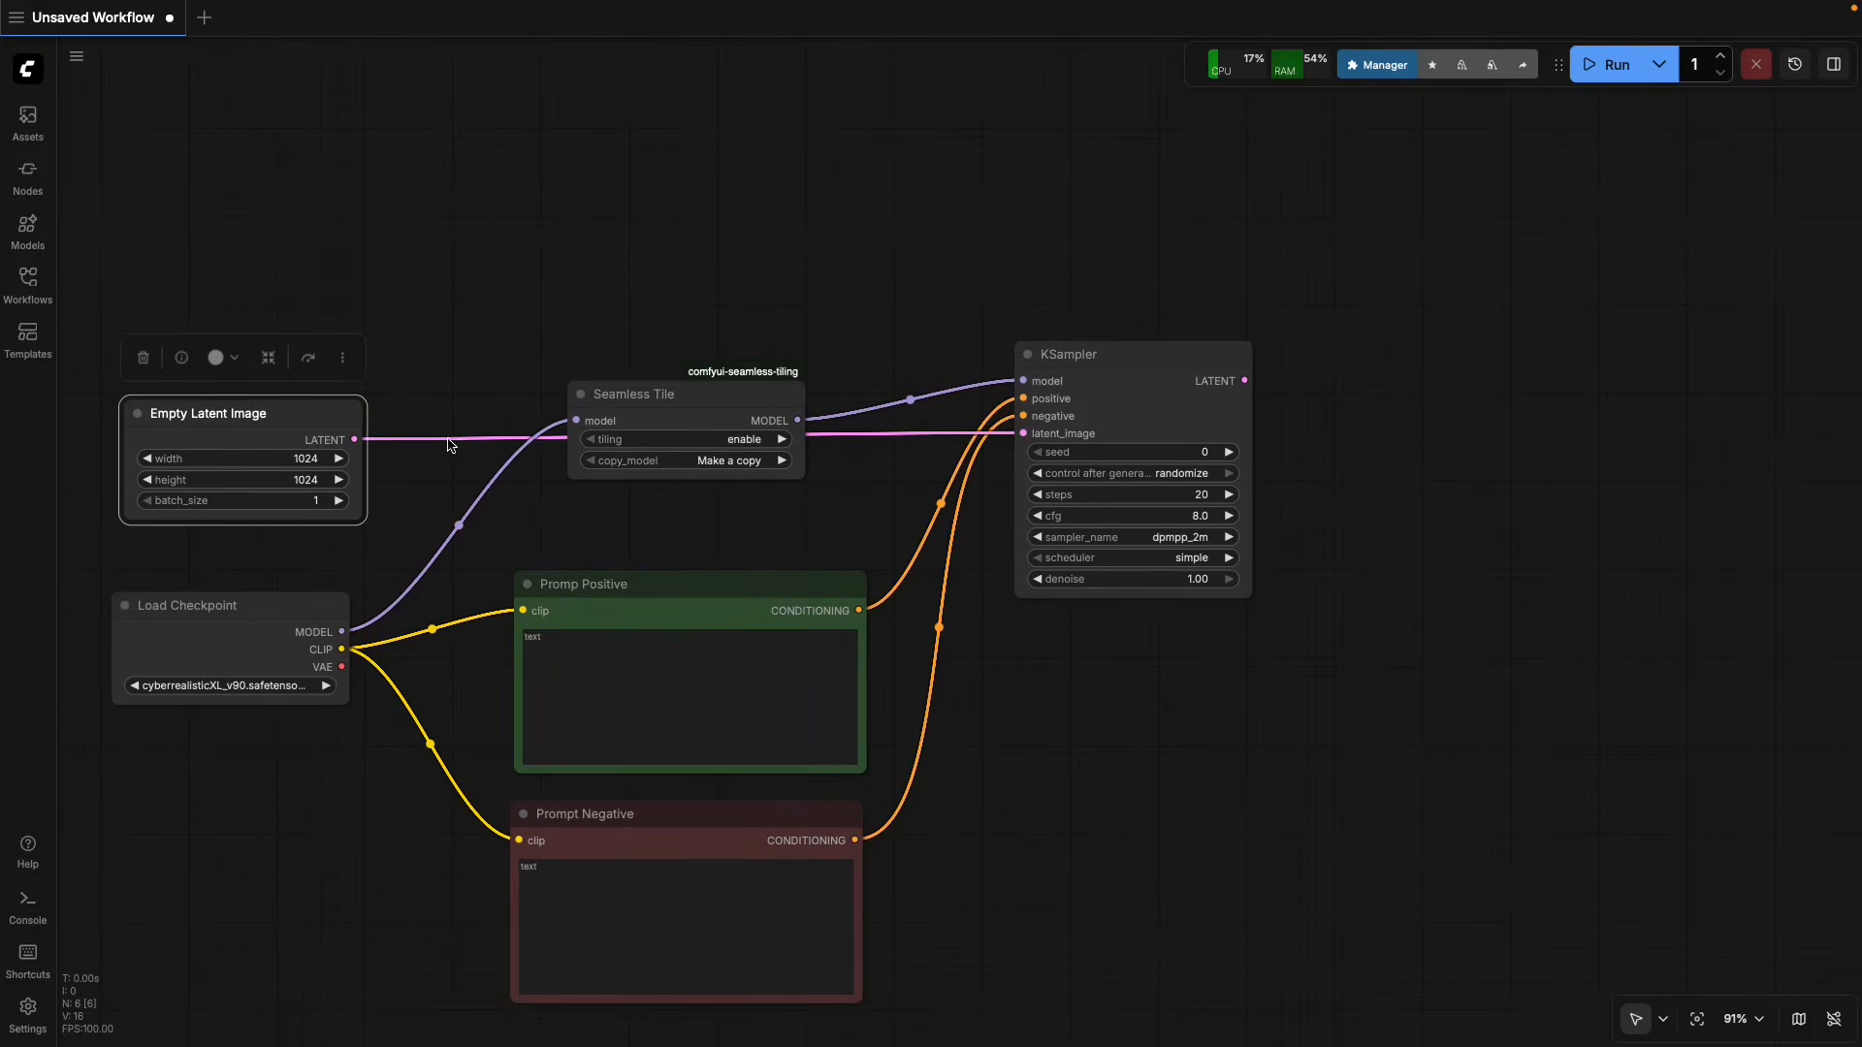
pyautogui.moveTo(1189, 702); pyautogui.dragTo(1045, 678)
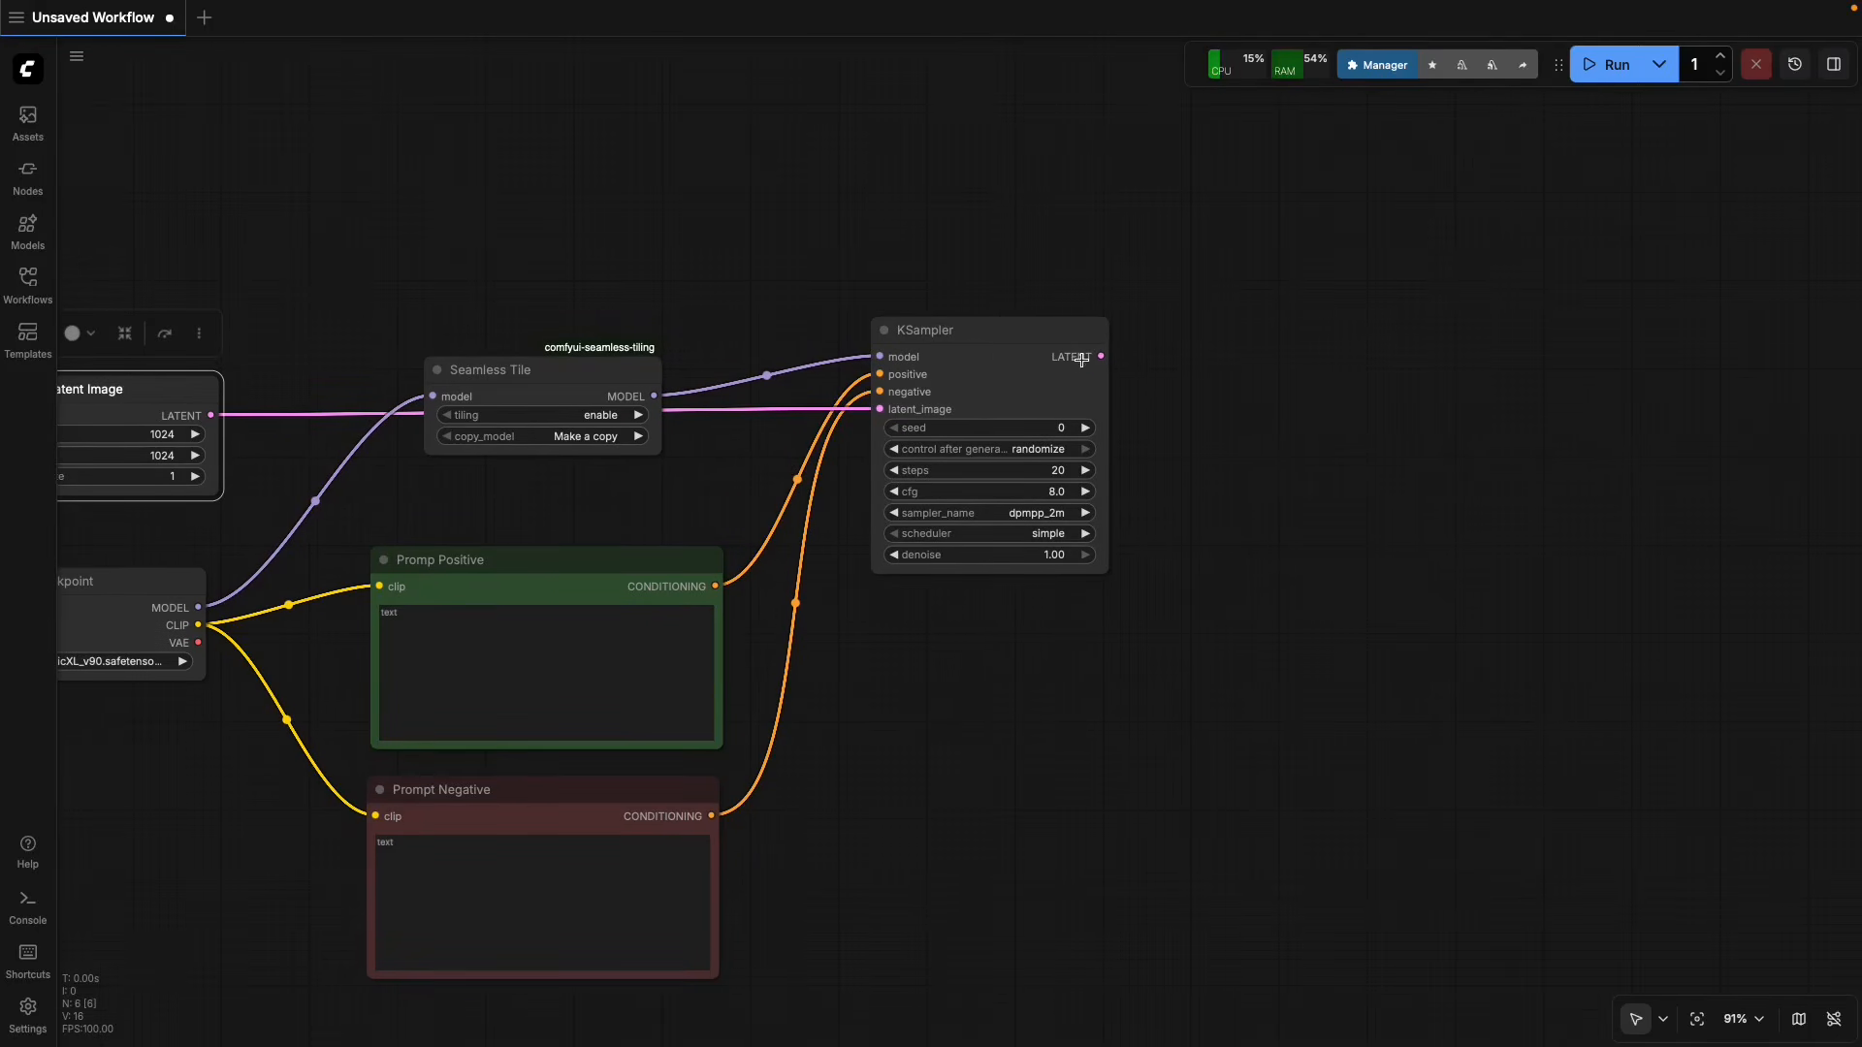
pyautogui.rightClick(1211, 458)
pyautogui.click(1224, 461)
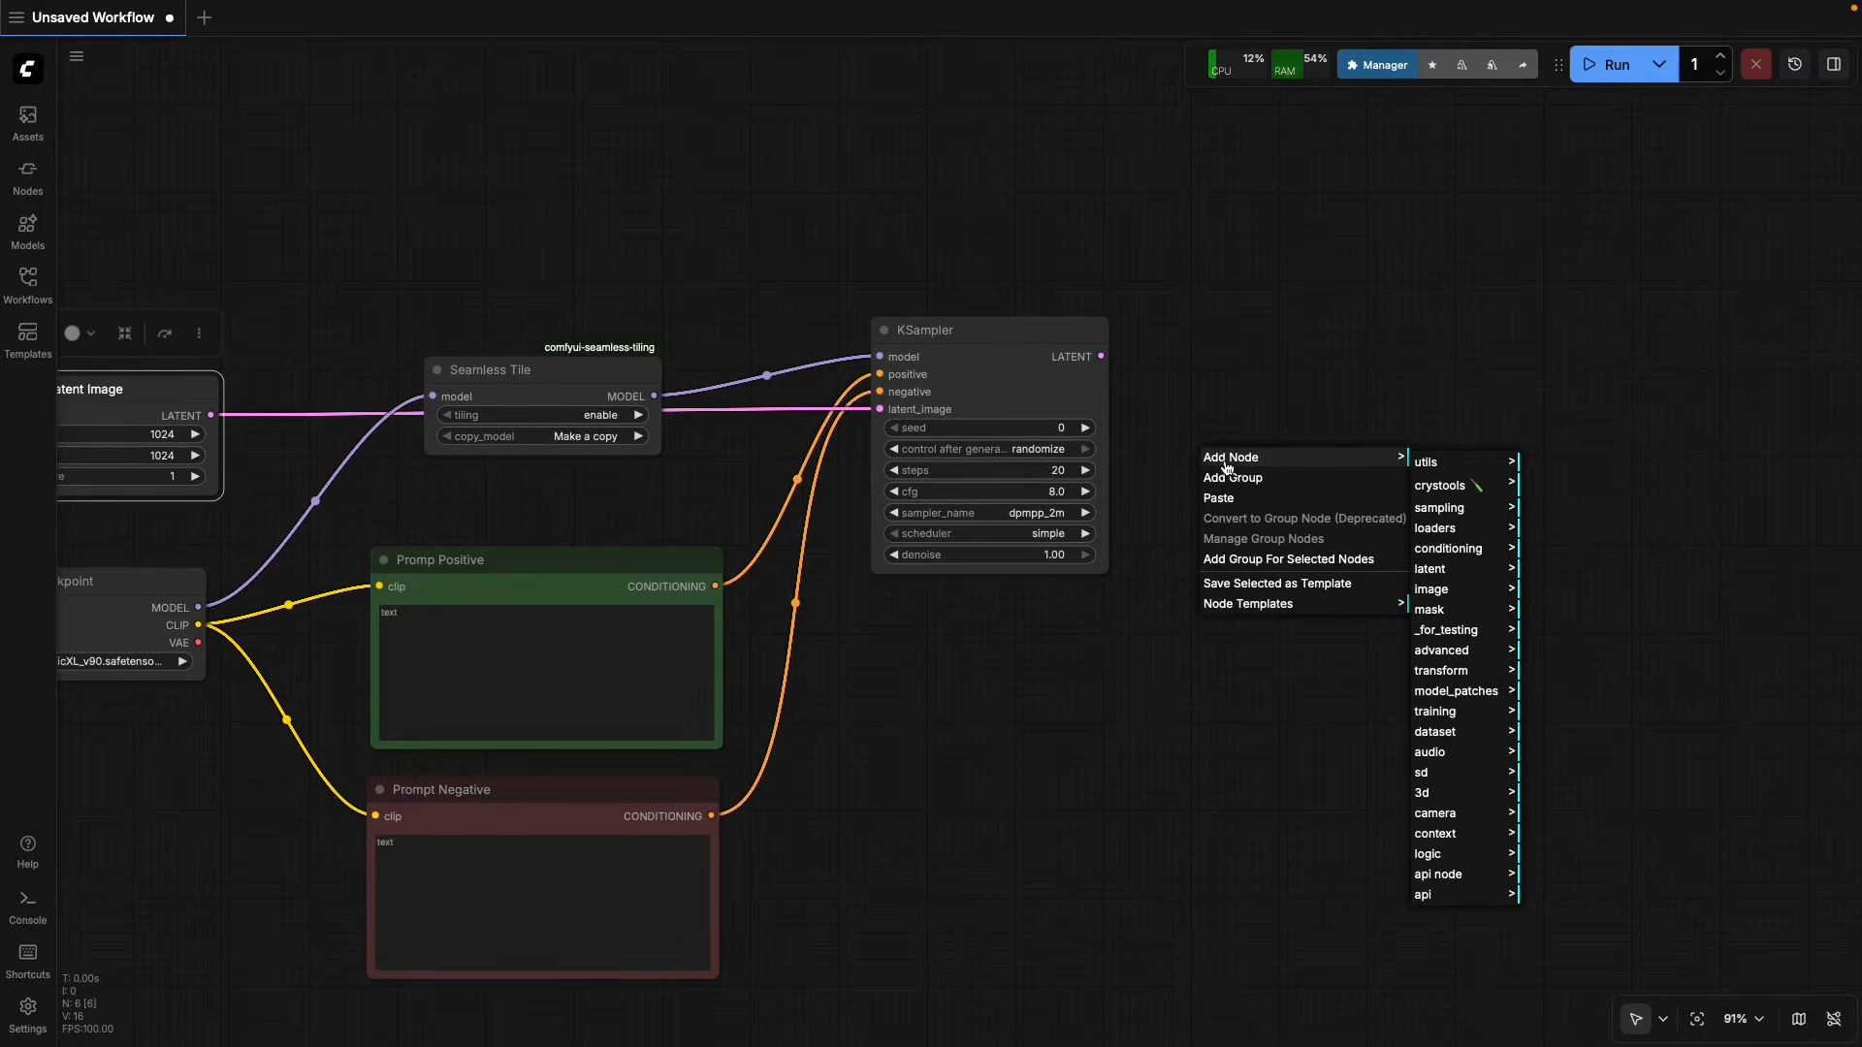
pyautogui.click(1440, 574)
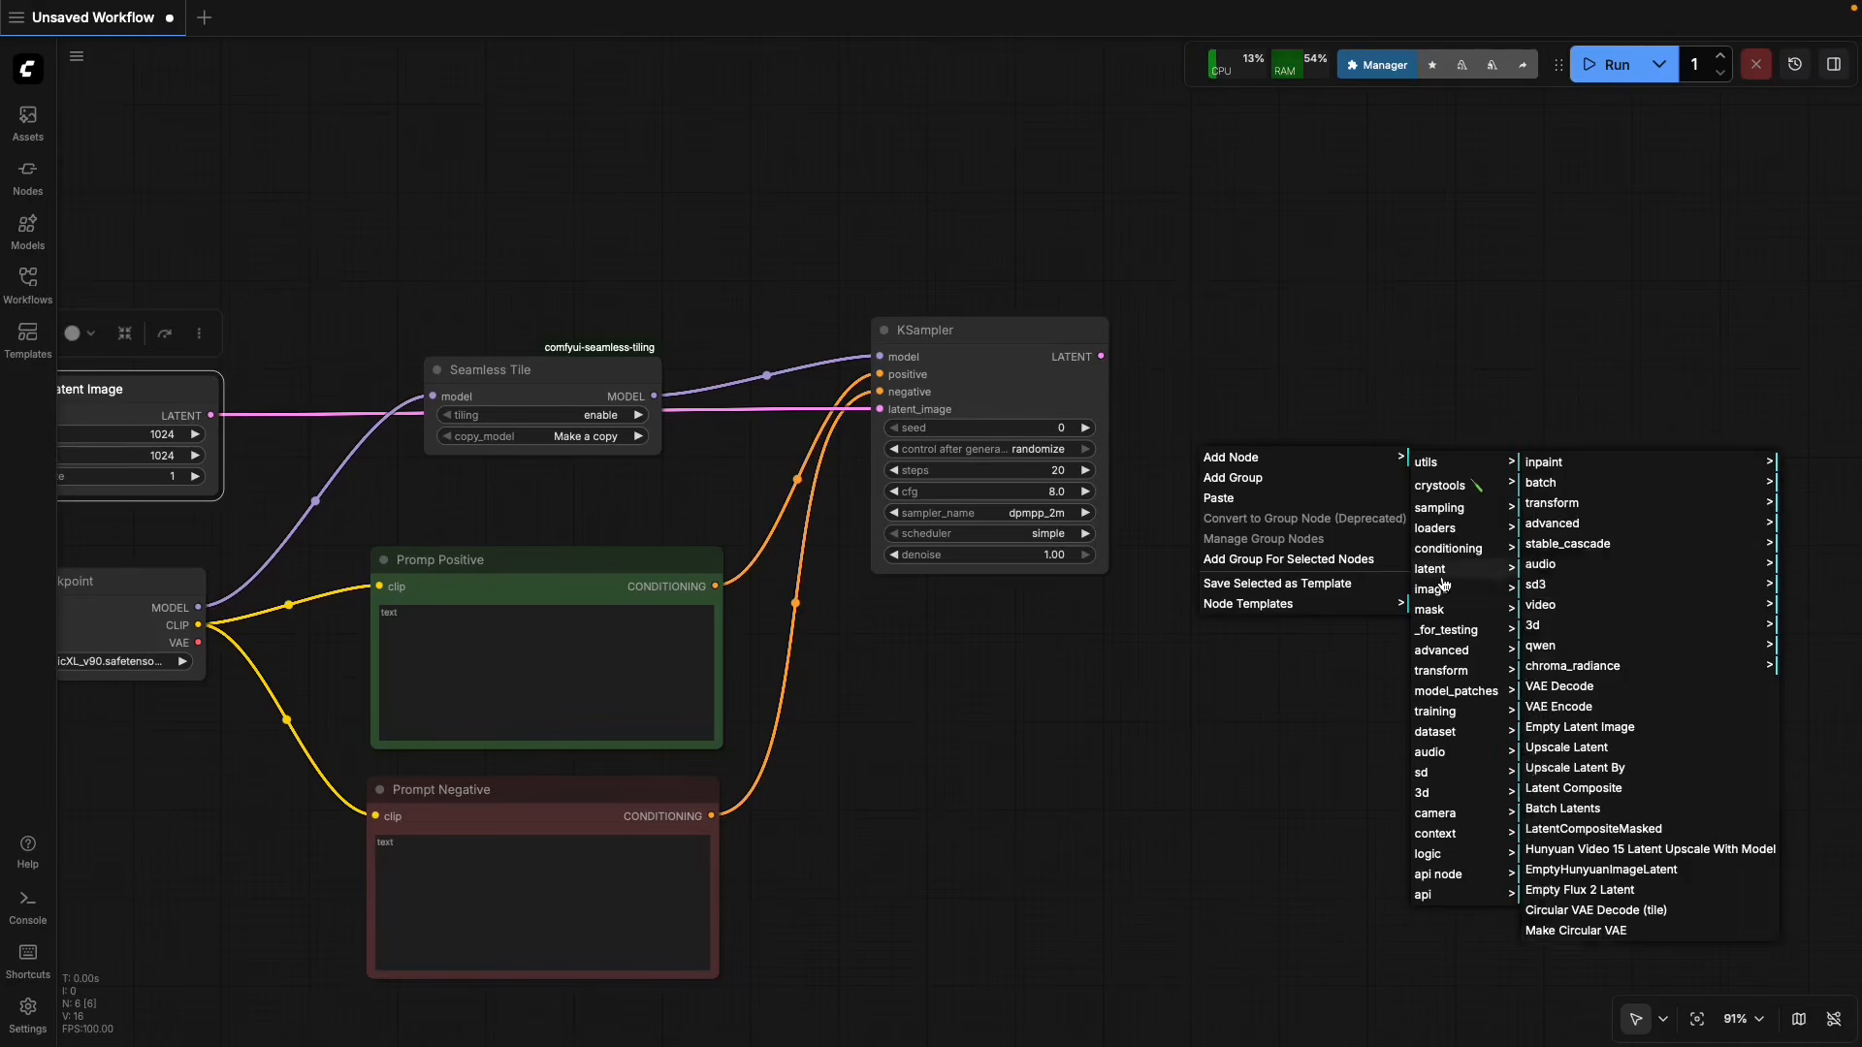
pyautogui.click(1585, 688)
pyautogui.moveTo(1272, 444); pyautogui.dragTo(1258, 369)
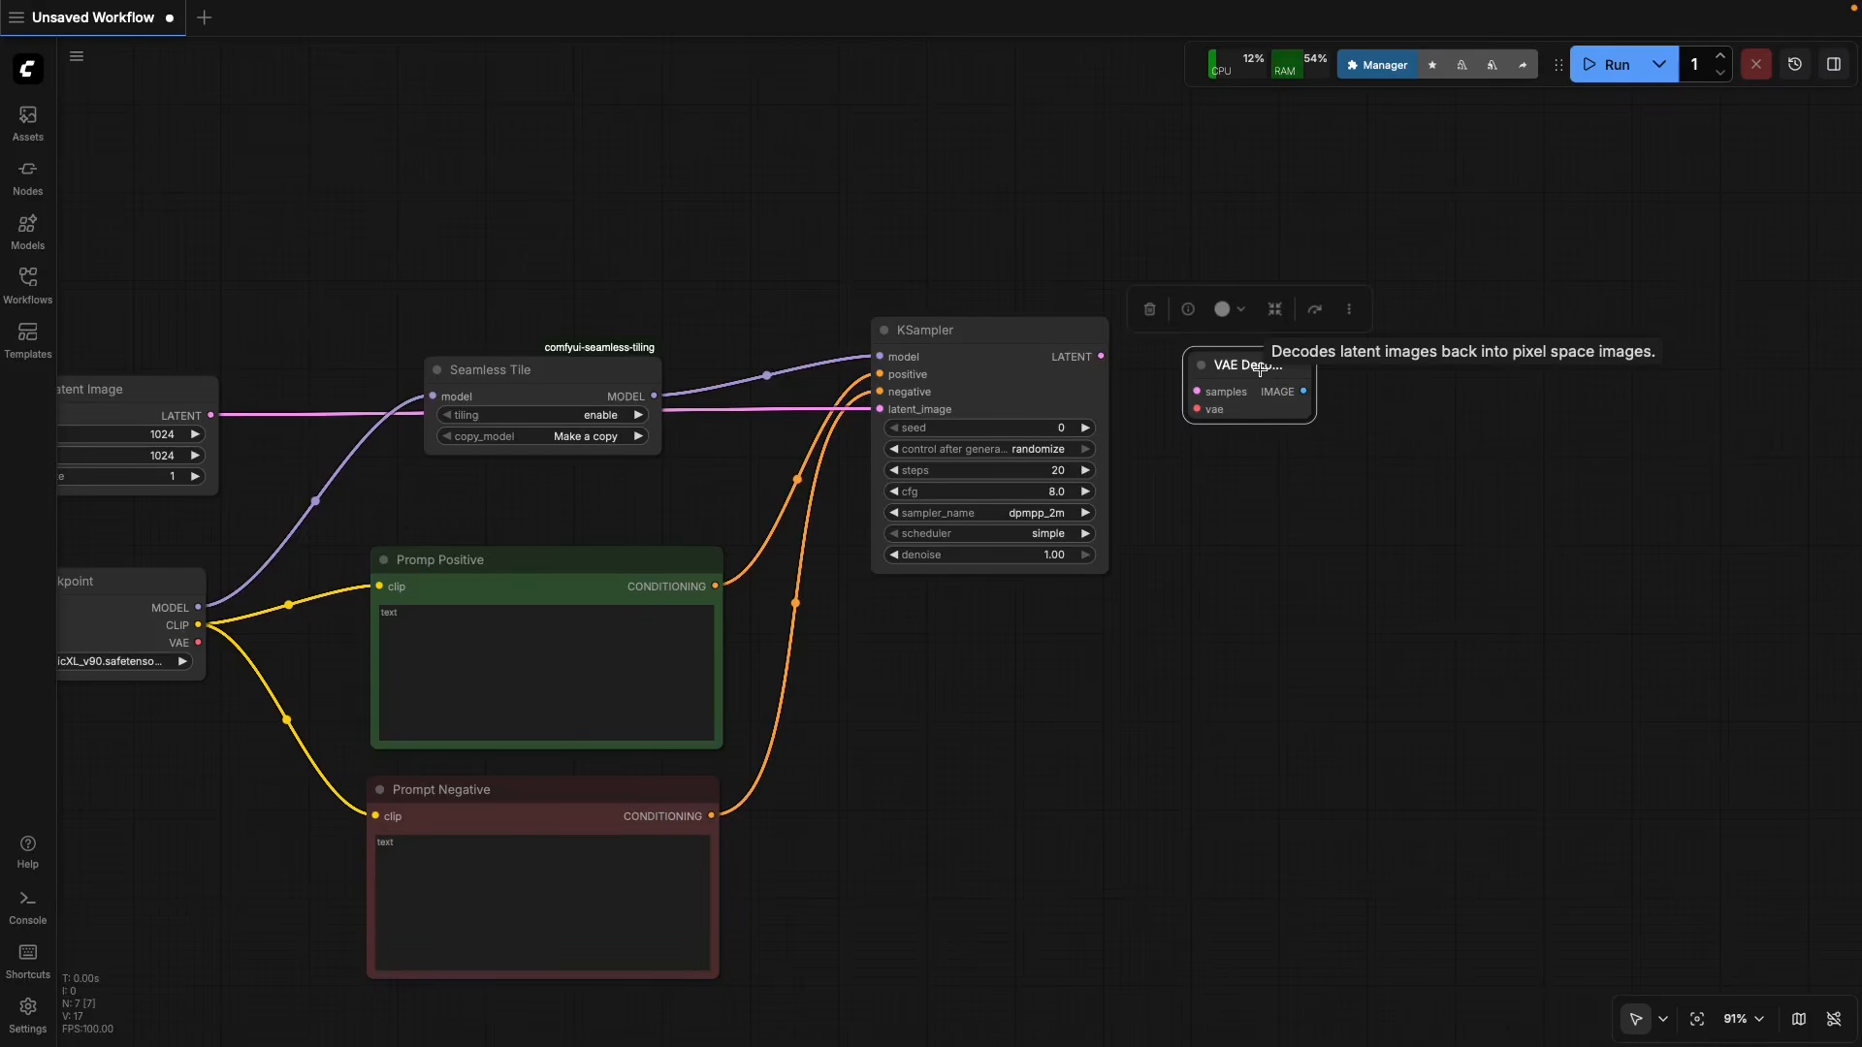
pyautogui.press('Delete')
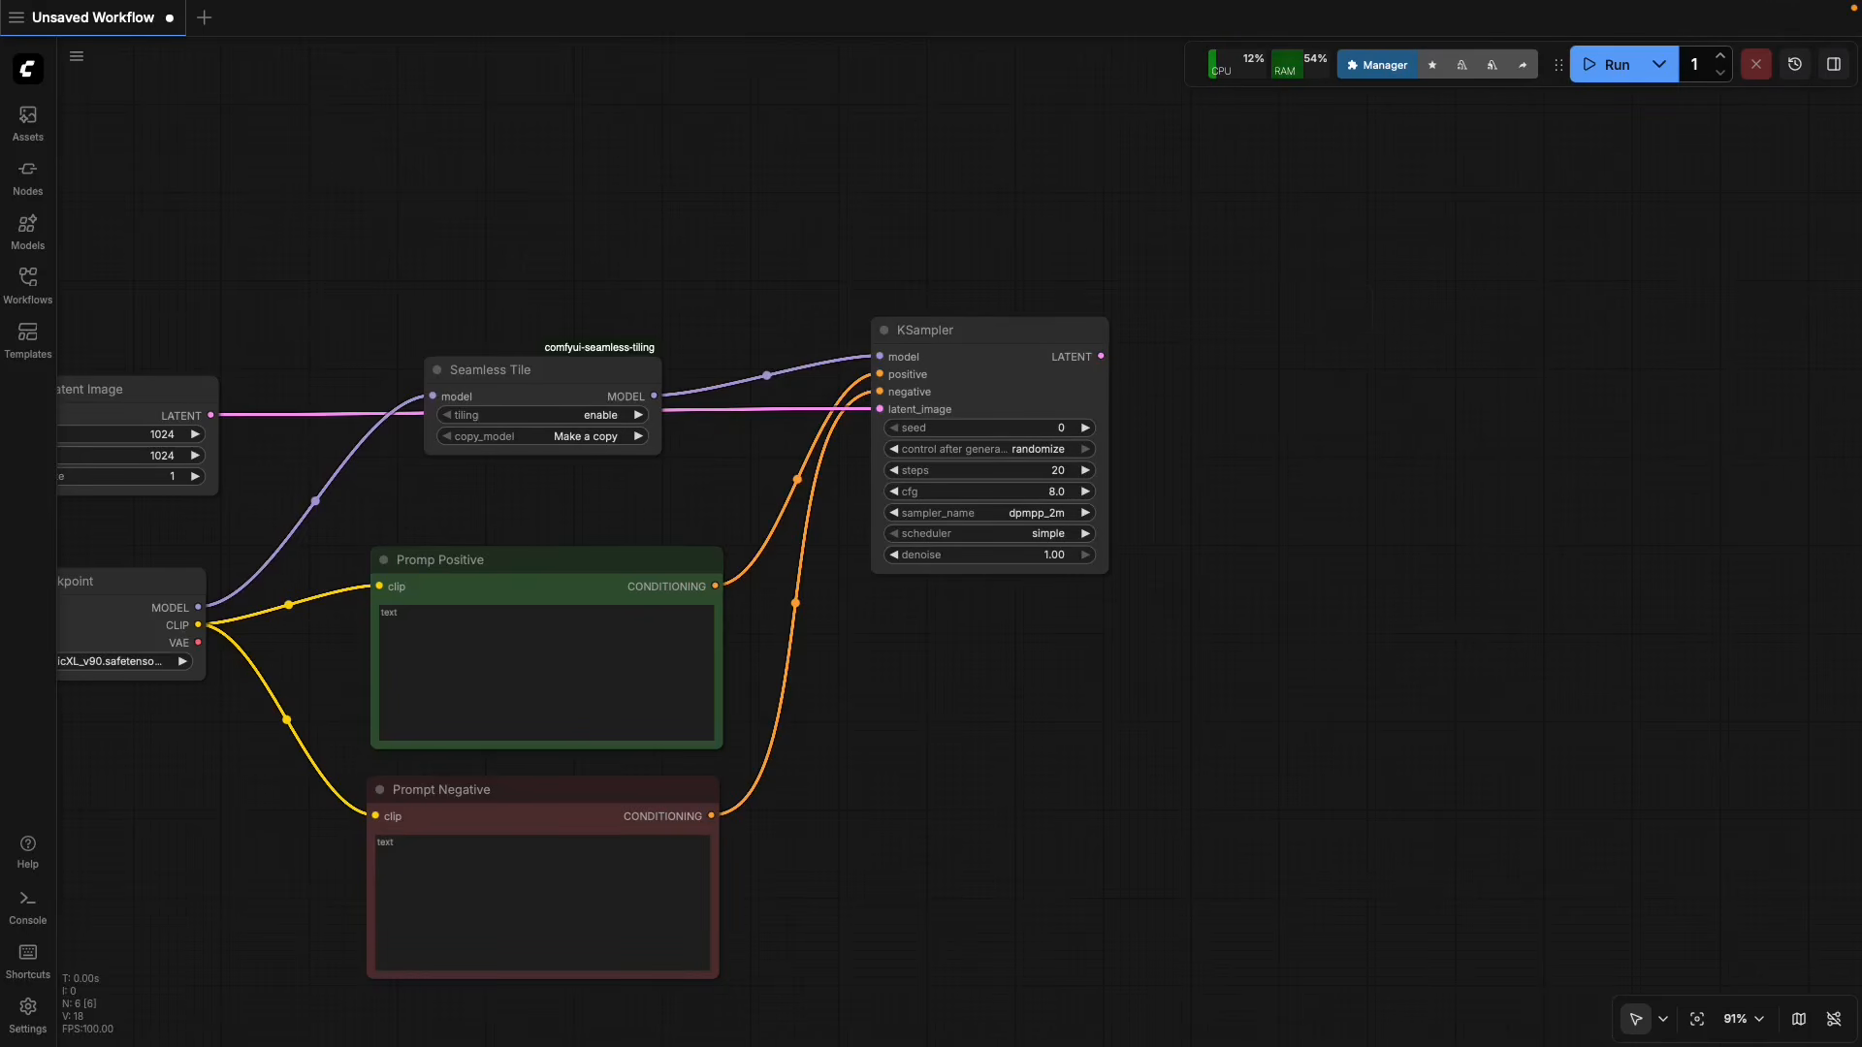
# Add a Circular VAE Decode (tile) node from the latent category beside KSampler and connect KSampler's LATENT output to its samples input.
pyautogui.rightClick(1295, 418)
pyautogui.click(1300, 418)
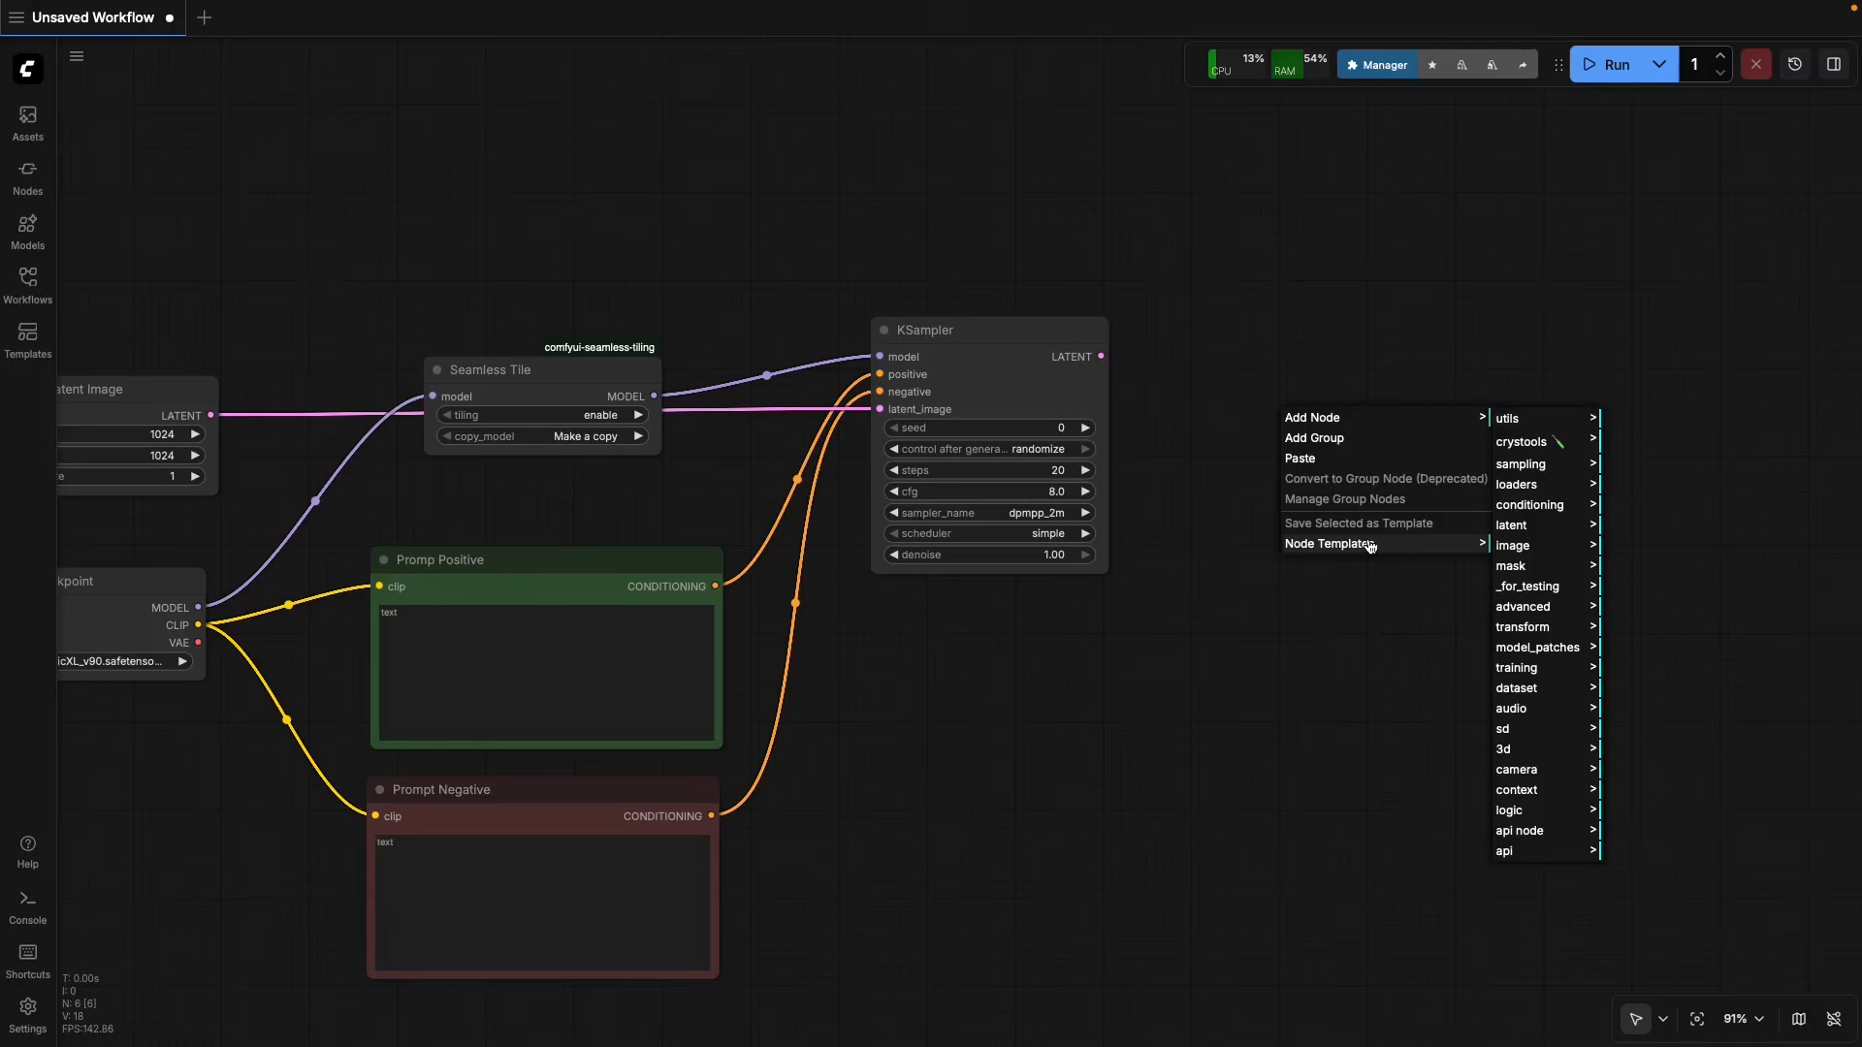
pyautogui.click(1513, 525)
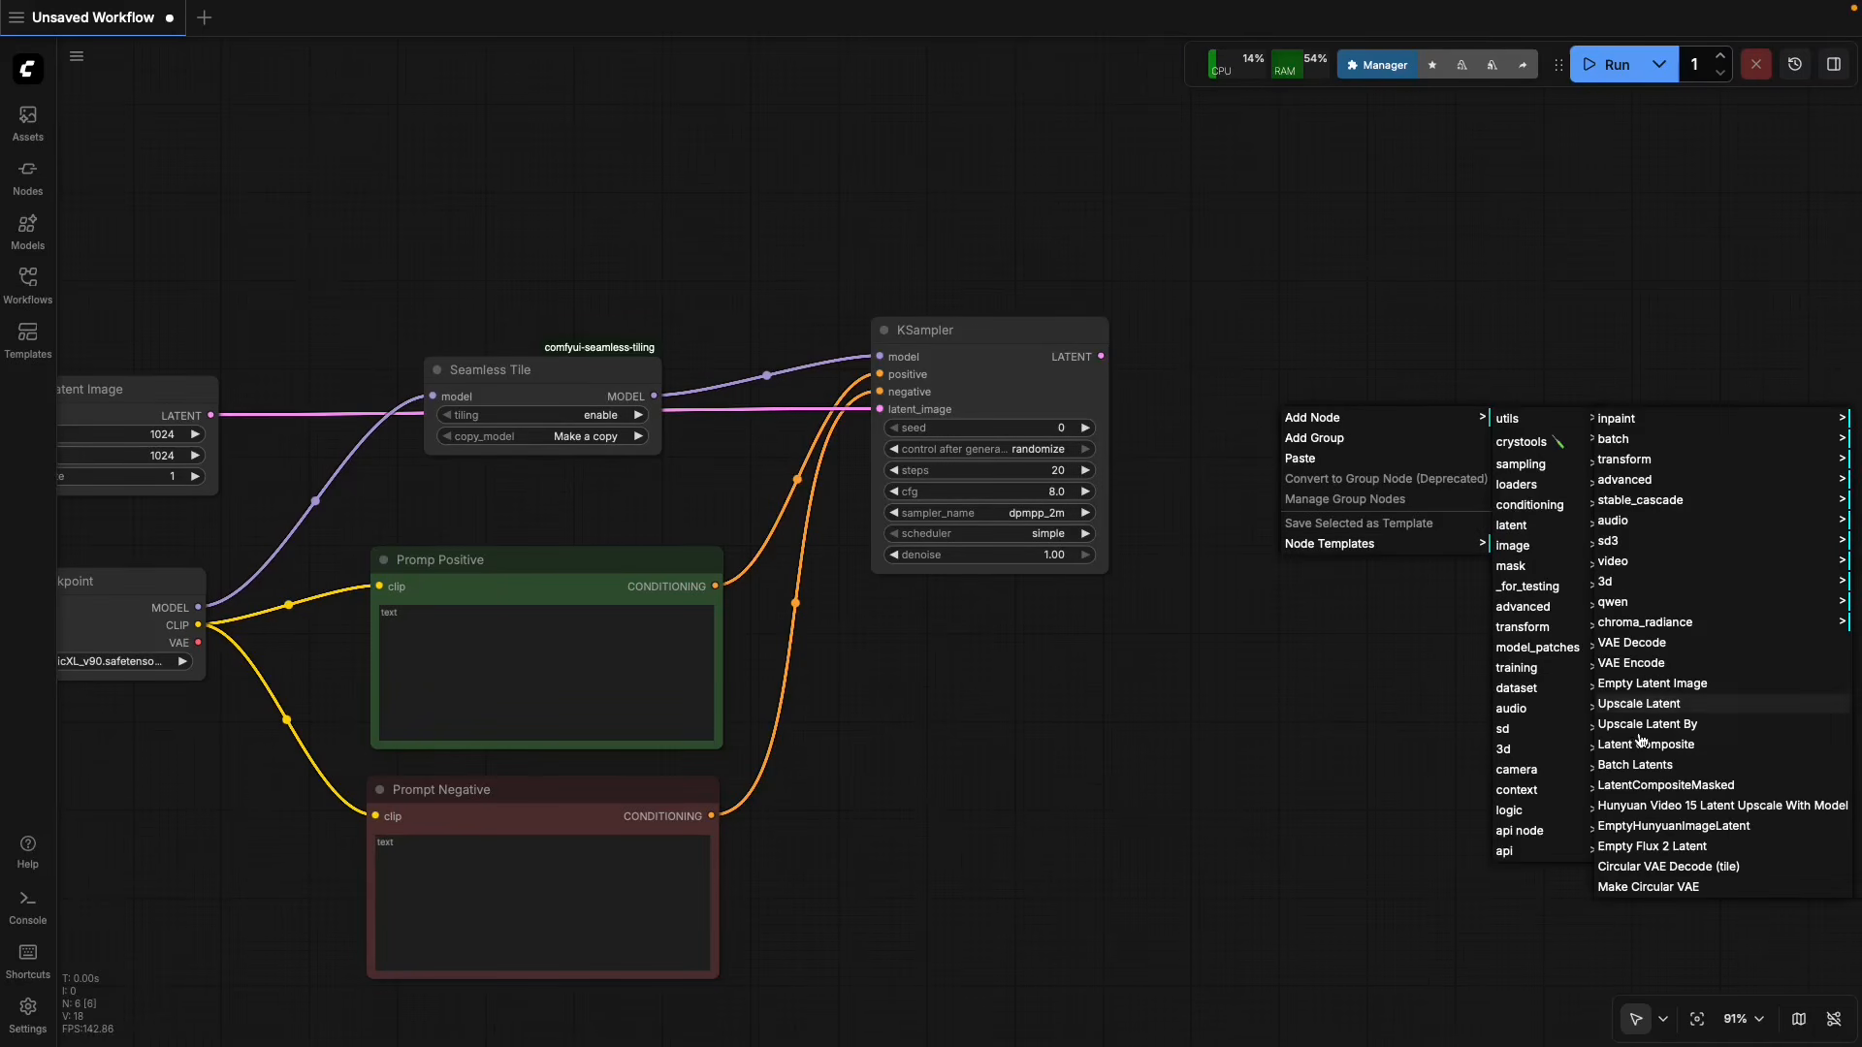
pyautogui.click(1677, 872)
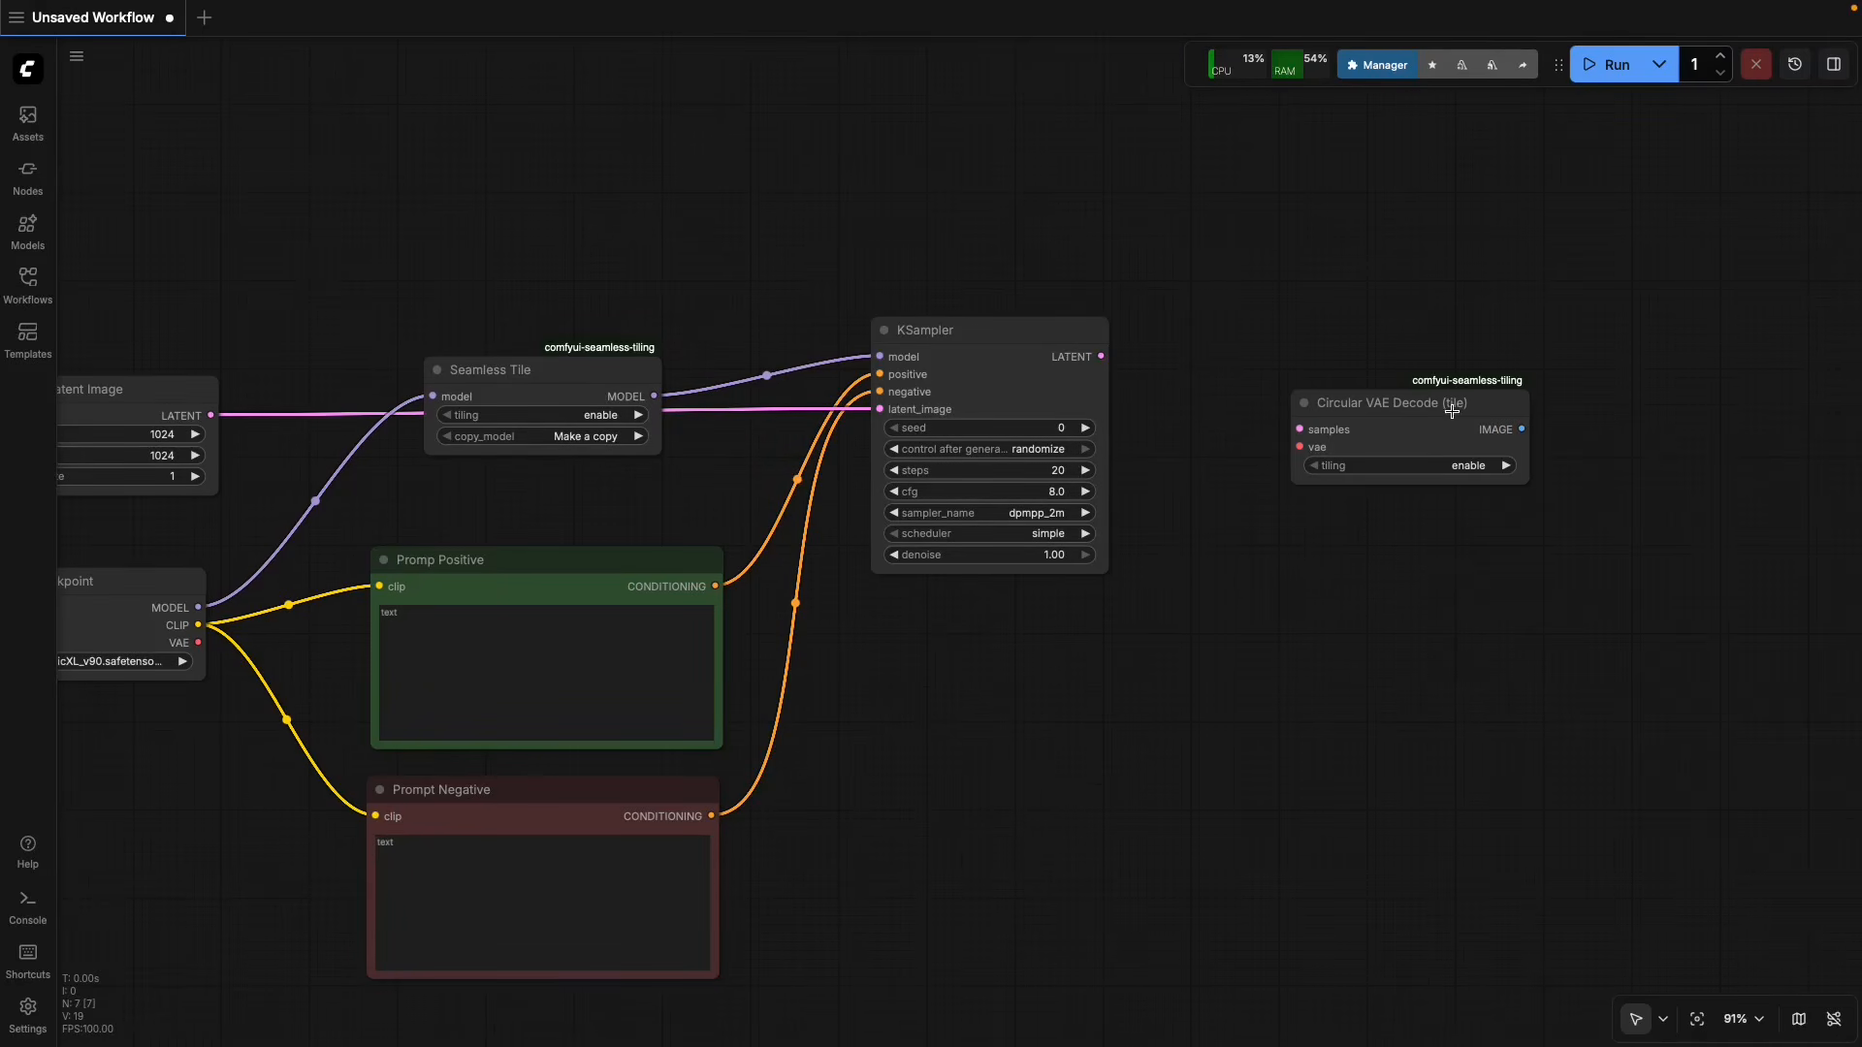
pyautogui.moveTo(1387, 415); pyautogui.dragTo(1308, 351)
pyautogui.moveTo(1102, 357); pyautogui.dragTo(1278, 332)
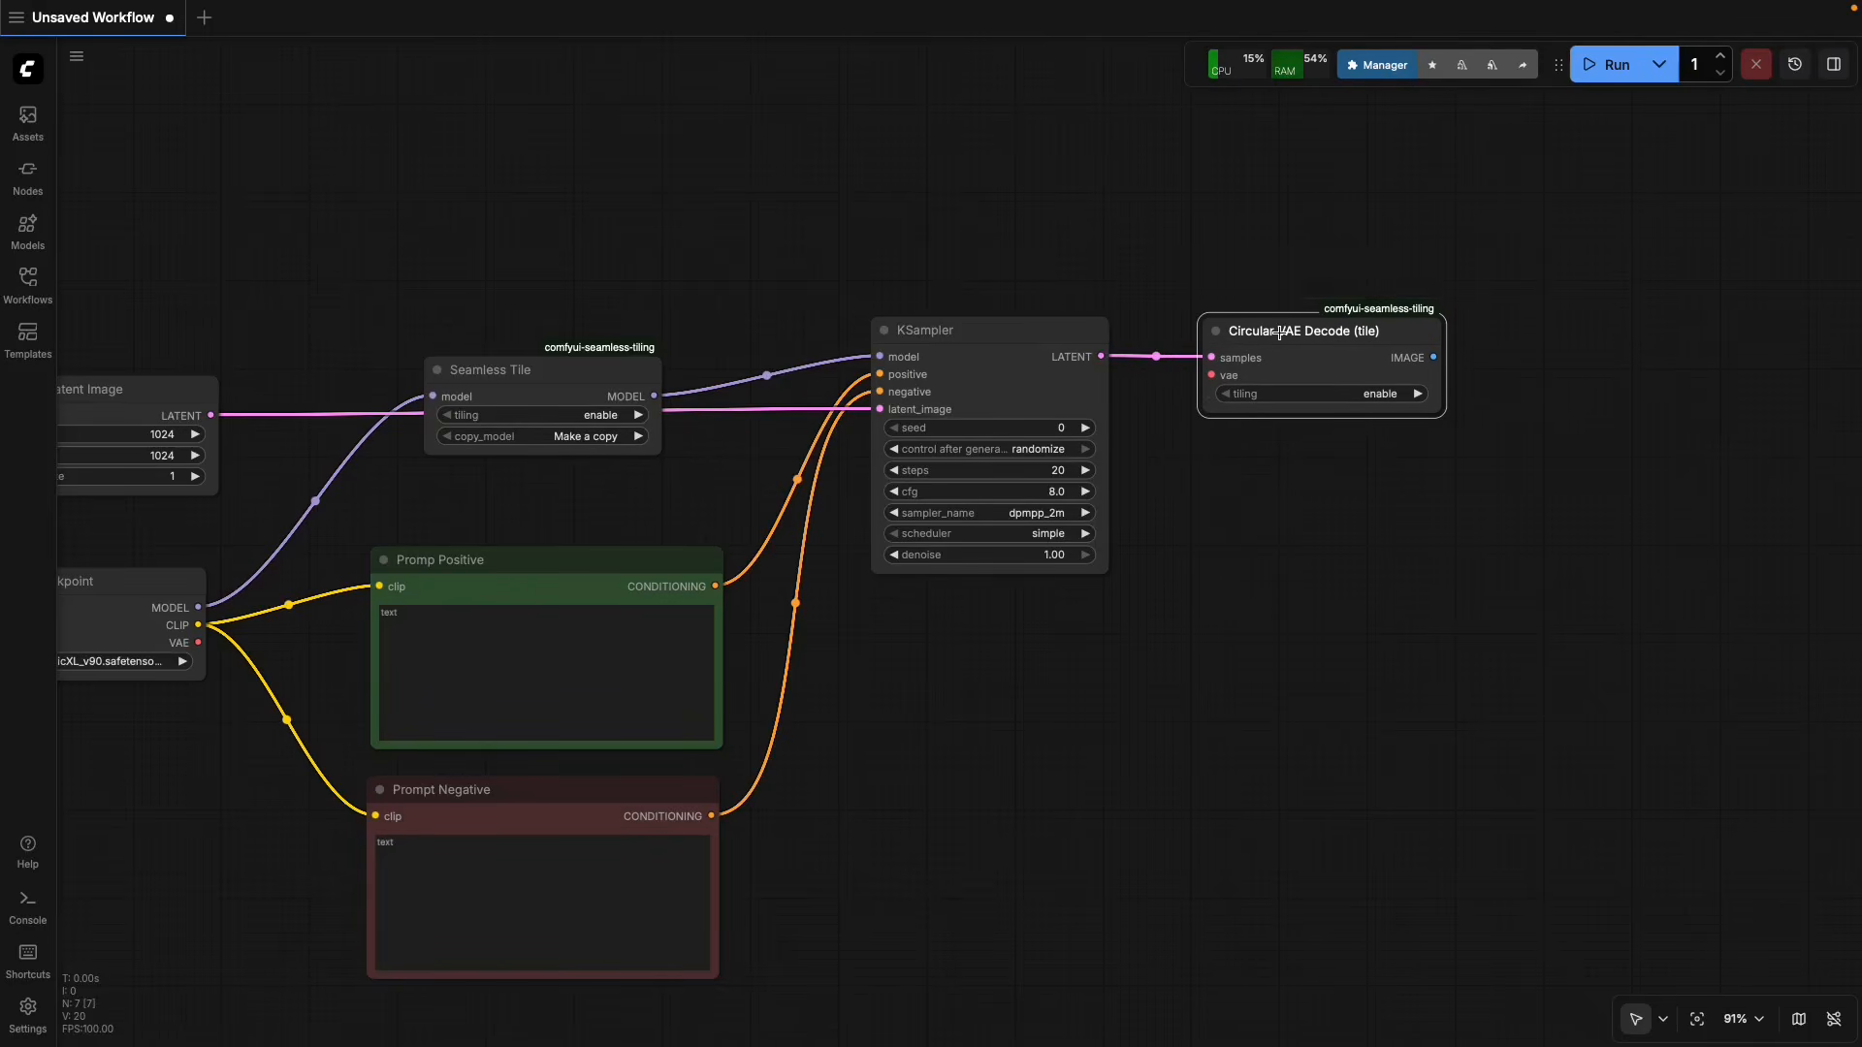
# Connect the Load Checkpoint VAE output to the vae input of Circular VAE Decode (tile) and nudge the decode node slightly.
pyautogui.moveTo(851, 747); pyautogui.dragTo(905, 751)
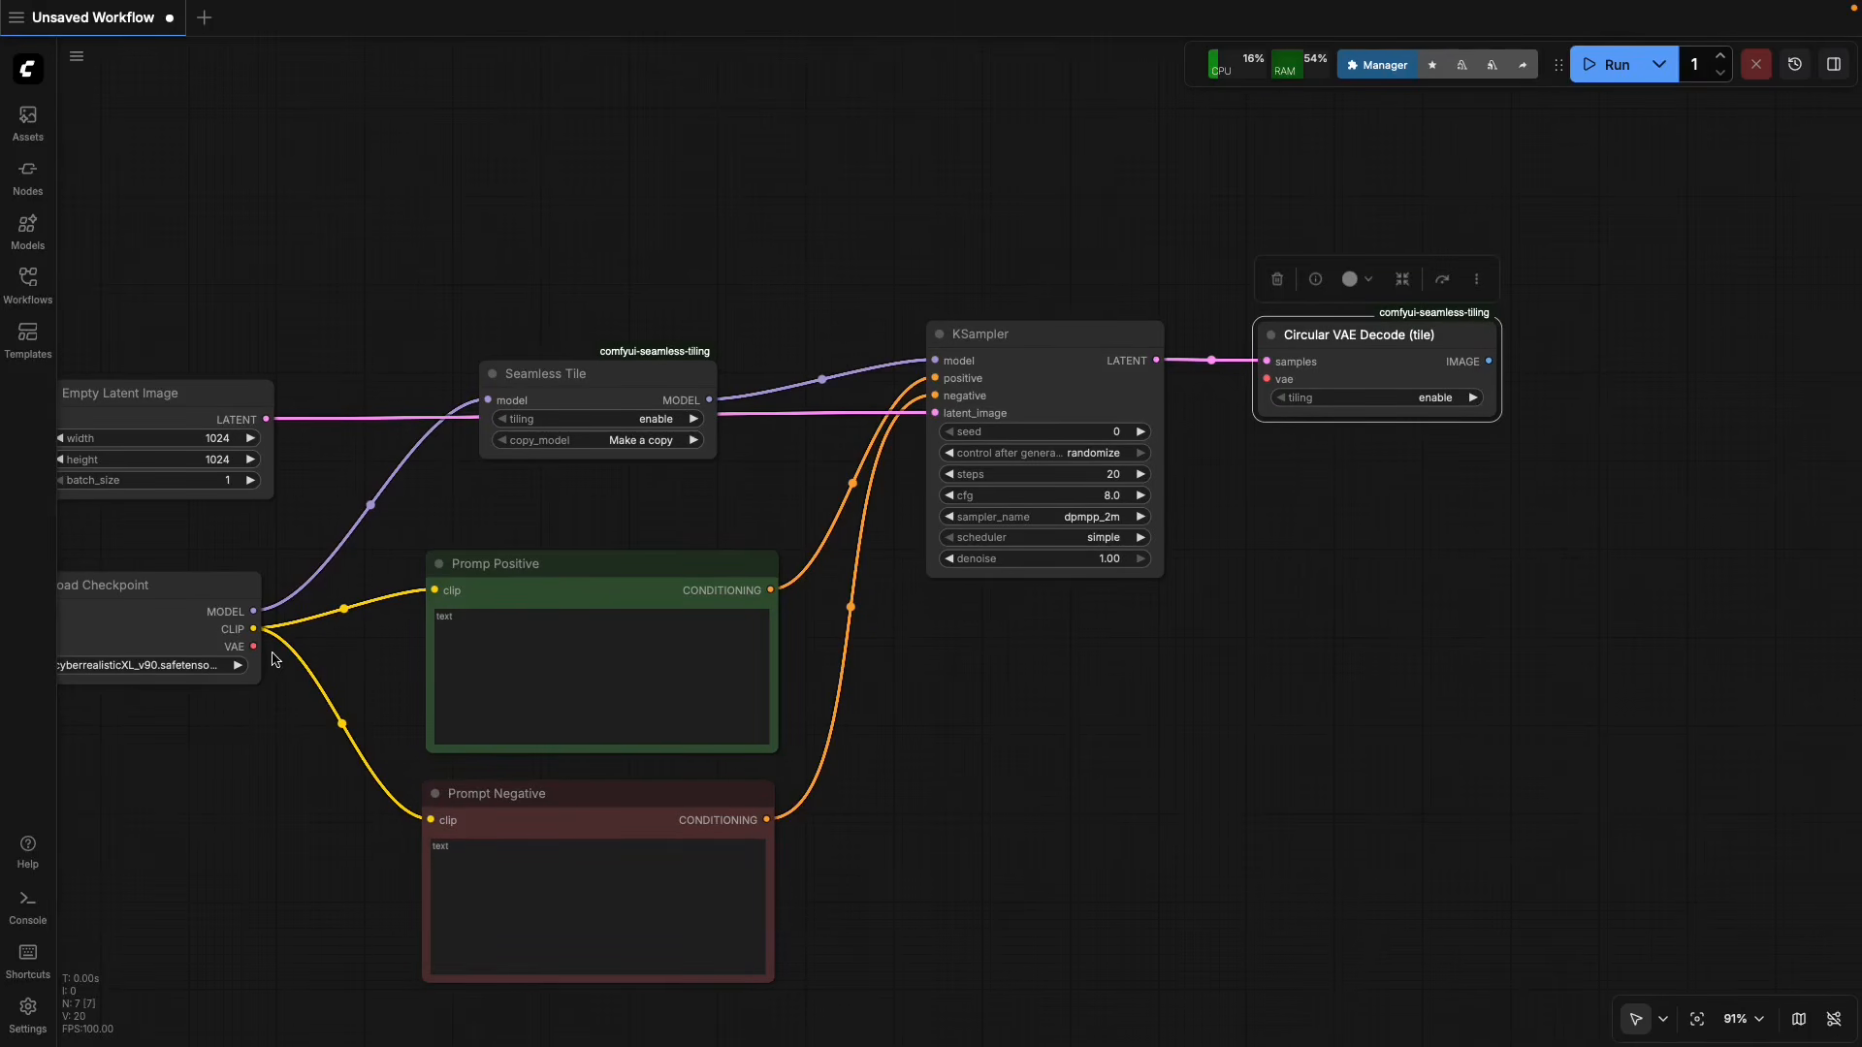
pyautogui.moveTo(253, 646); pyautogui.dragTo(1270, 381)
pyautogui.moveTo(1318, 570); pyautogui.dragTo(1115, 573)
pyautogui.scroll(1, 1114, 573)
pyautogui.scroll(2, 1157, 566)
pyautogui.scroll(-2, 1158, 566)
pyautogui.scroll(-1, 1158, 569)
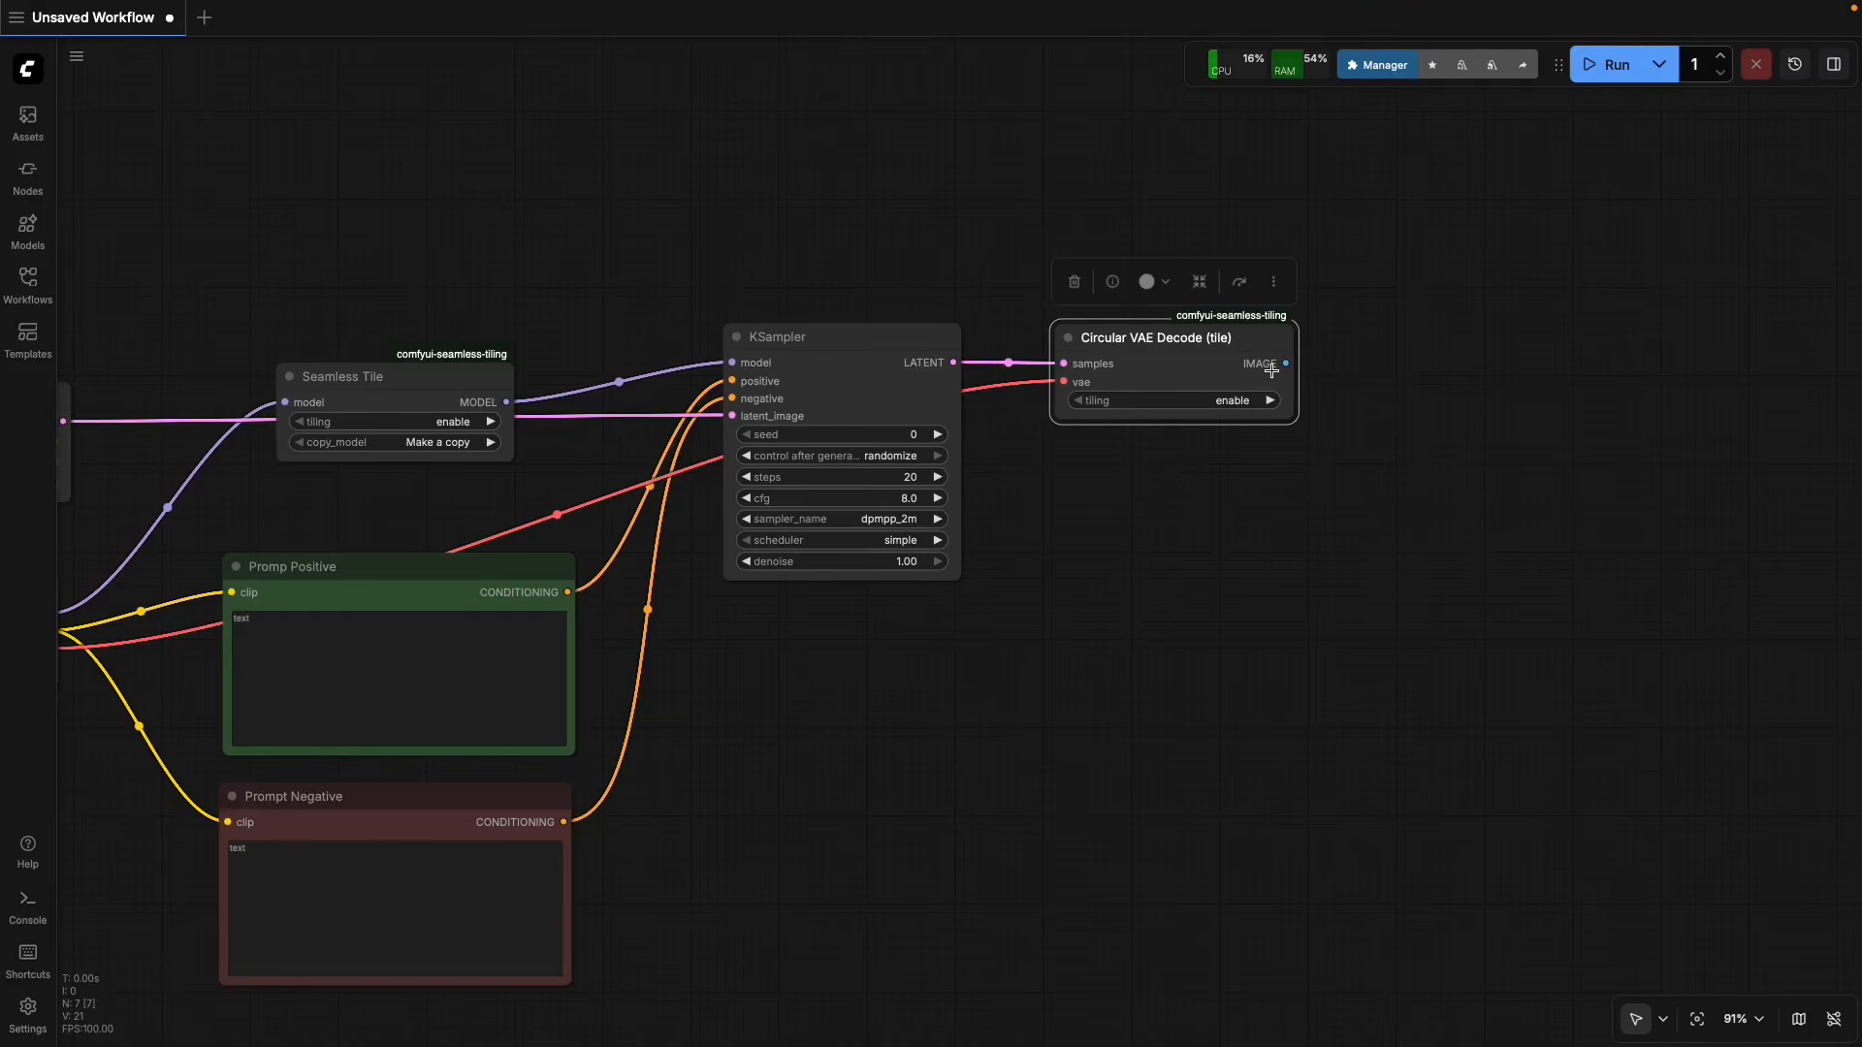
pyautogui.moveTo(1230, 343); pyautogui.dragTo(1232, 342)
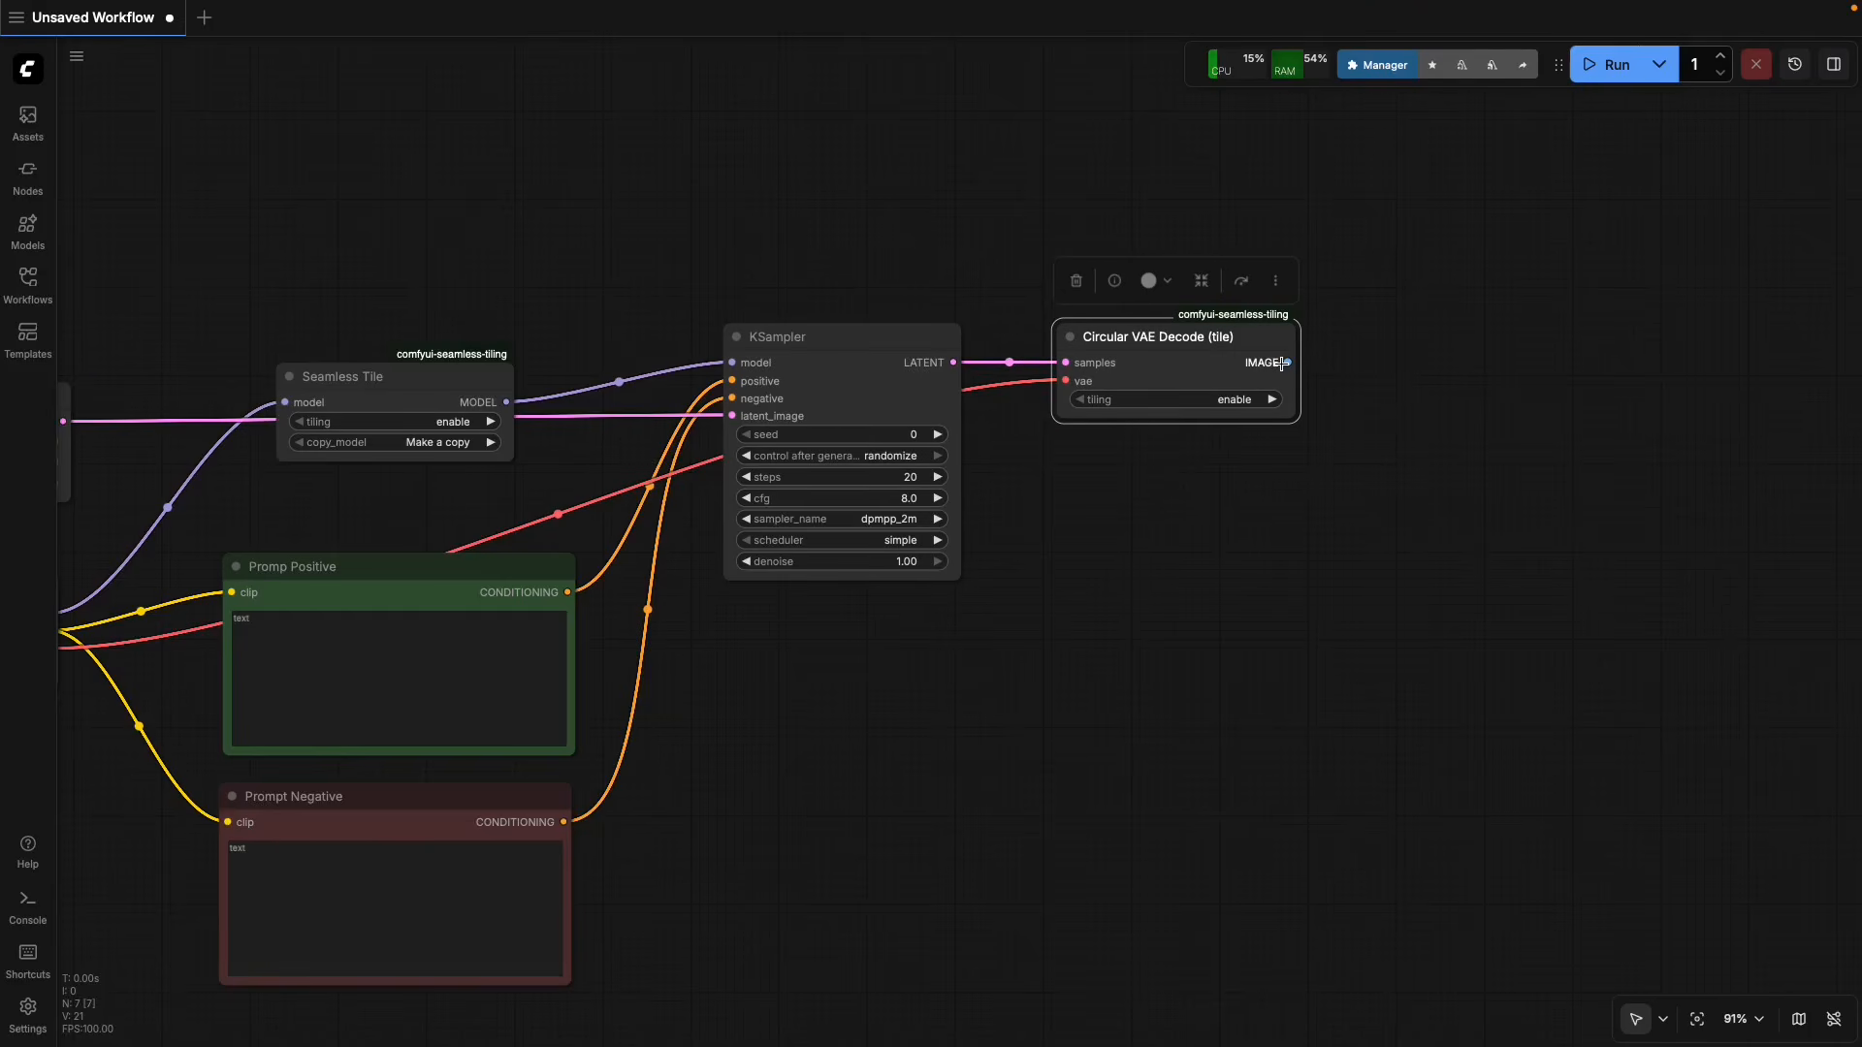
# Add a Preview Image node from the image category below Circular VAE Decode (tile) and feed it the decoder's IMAGE output.
pyautogui.moveTo(1336, 541); pyautogui.dragTo(1161, 551)
pyautogui.rightClick(1155, 566)
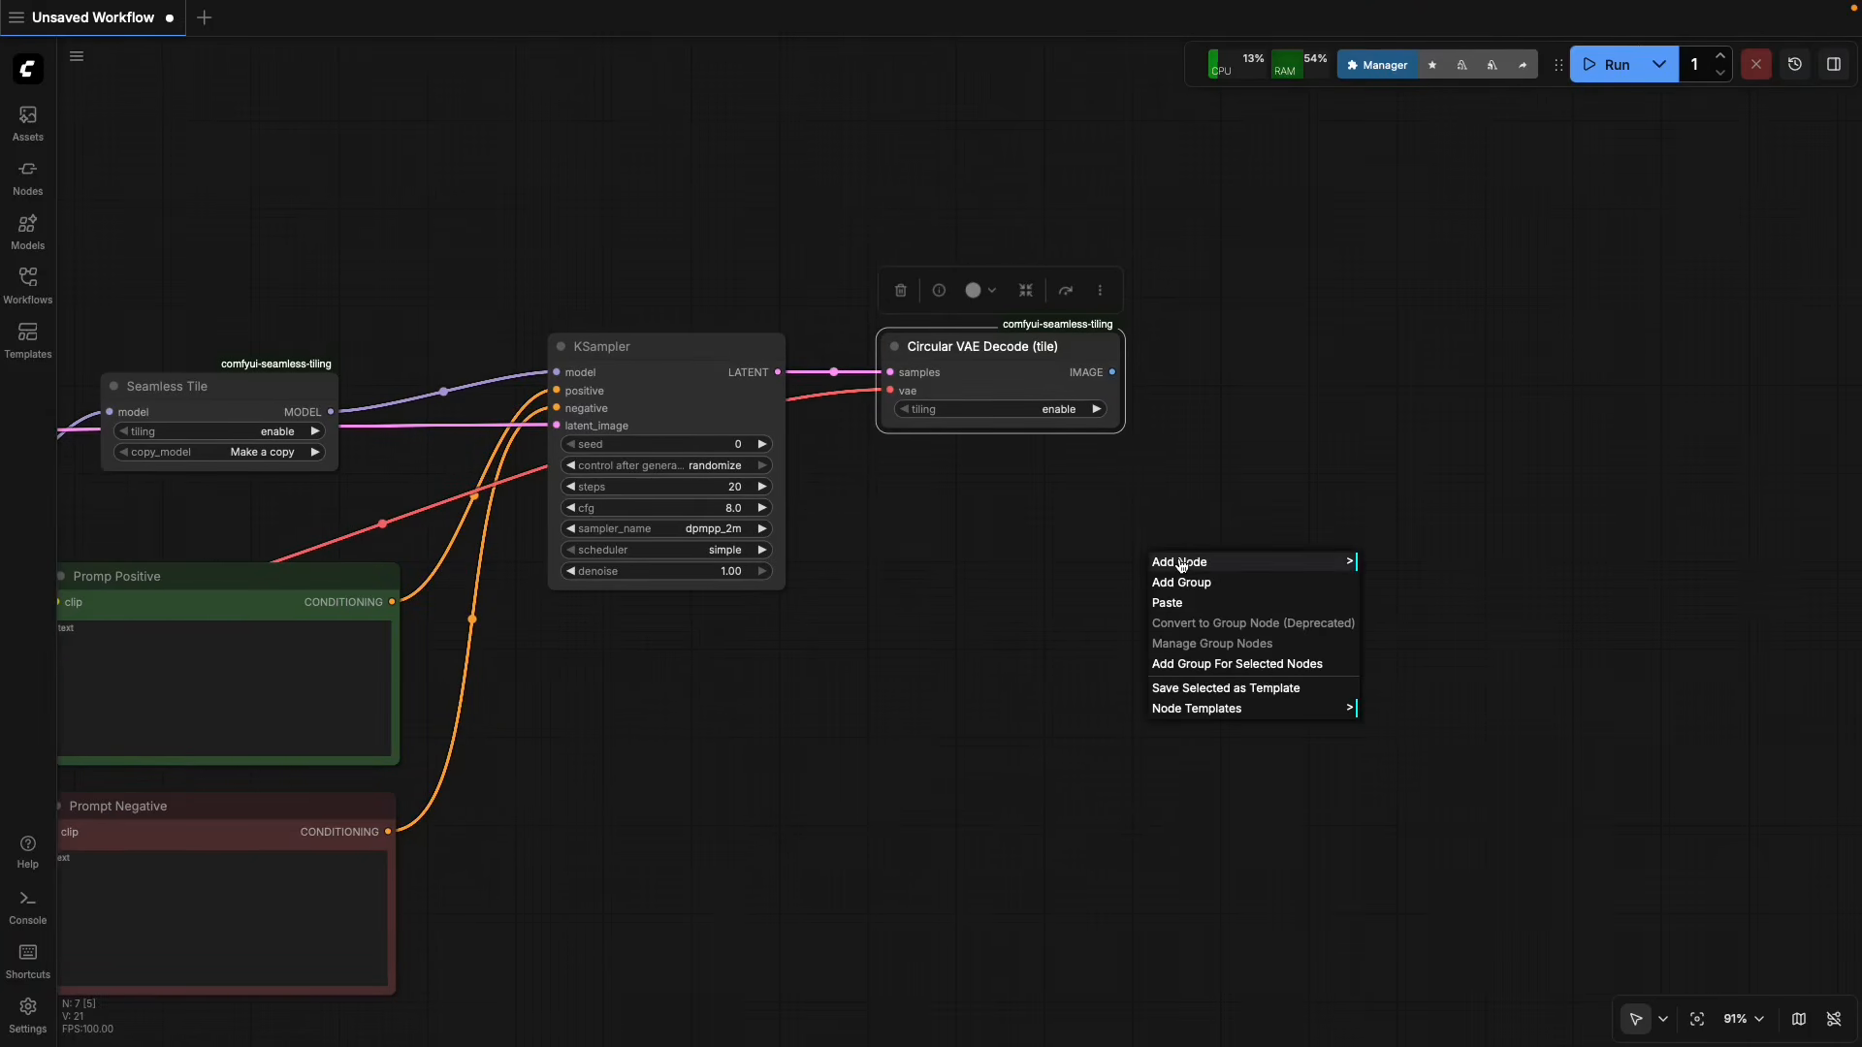
pyautogui.click(1179, 563)
pyautogui.click(1378, 688)
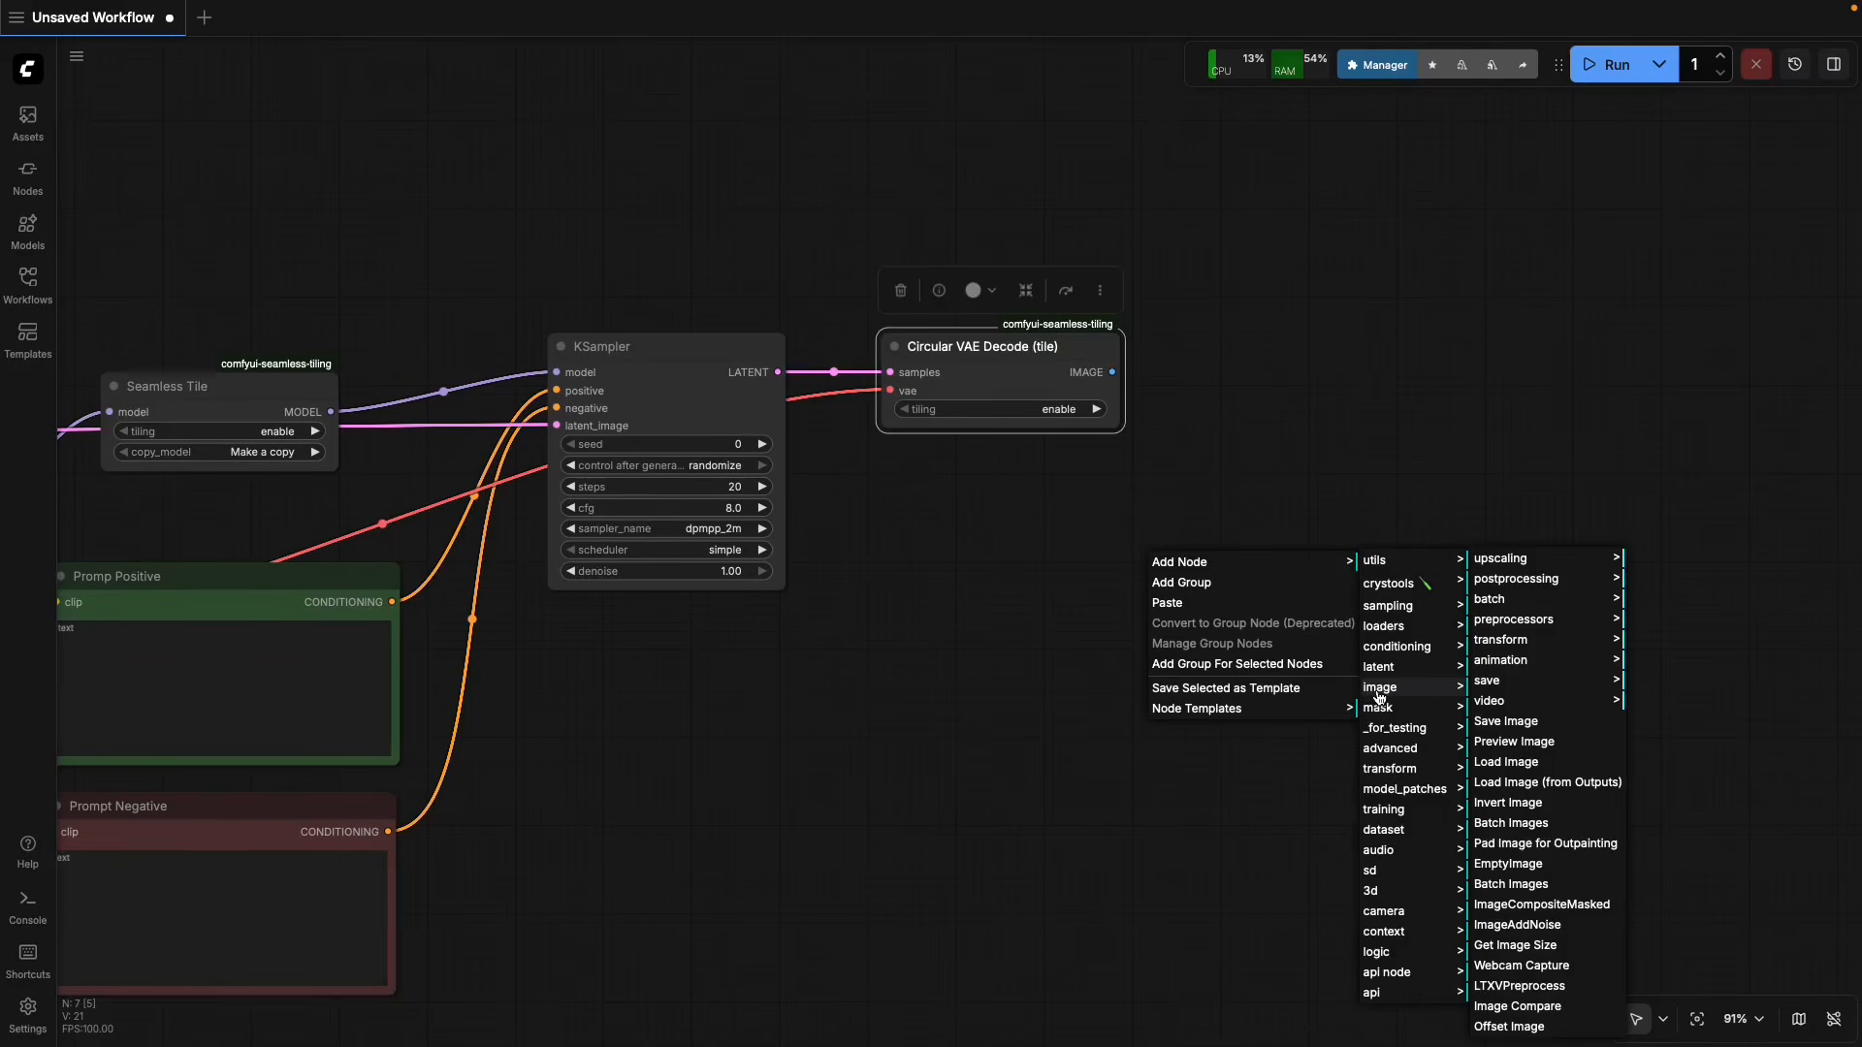
pyautogui.click(1514, 742)
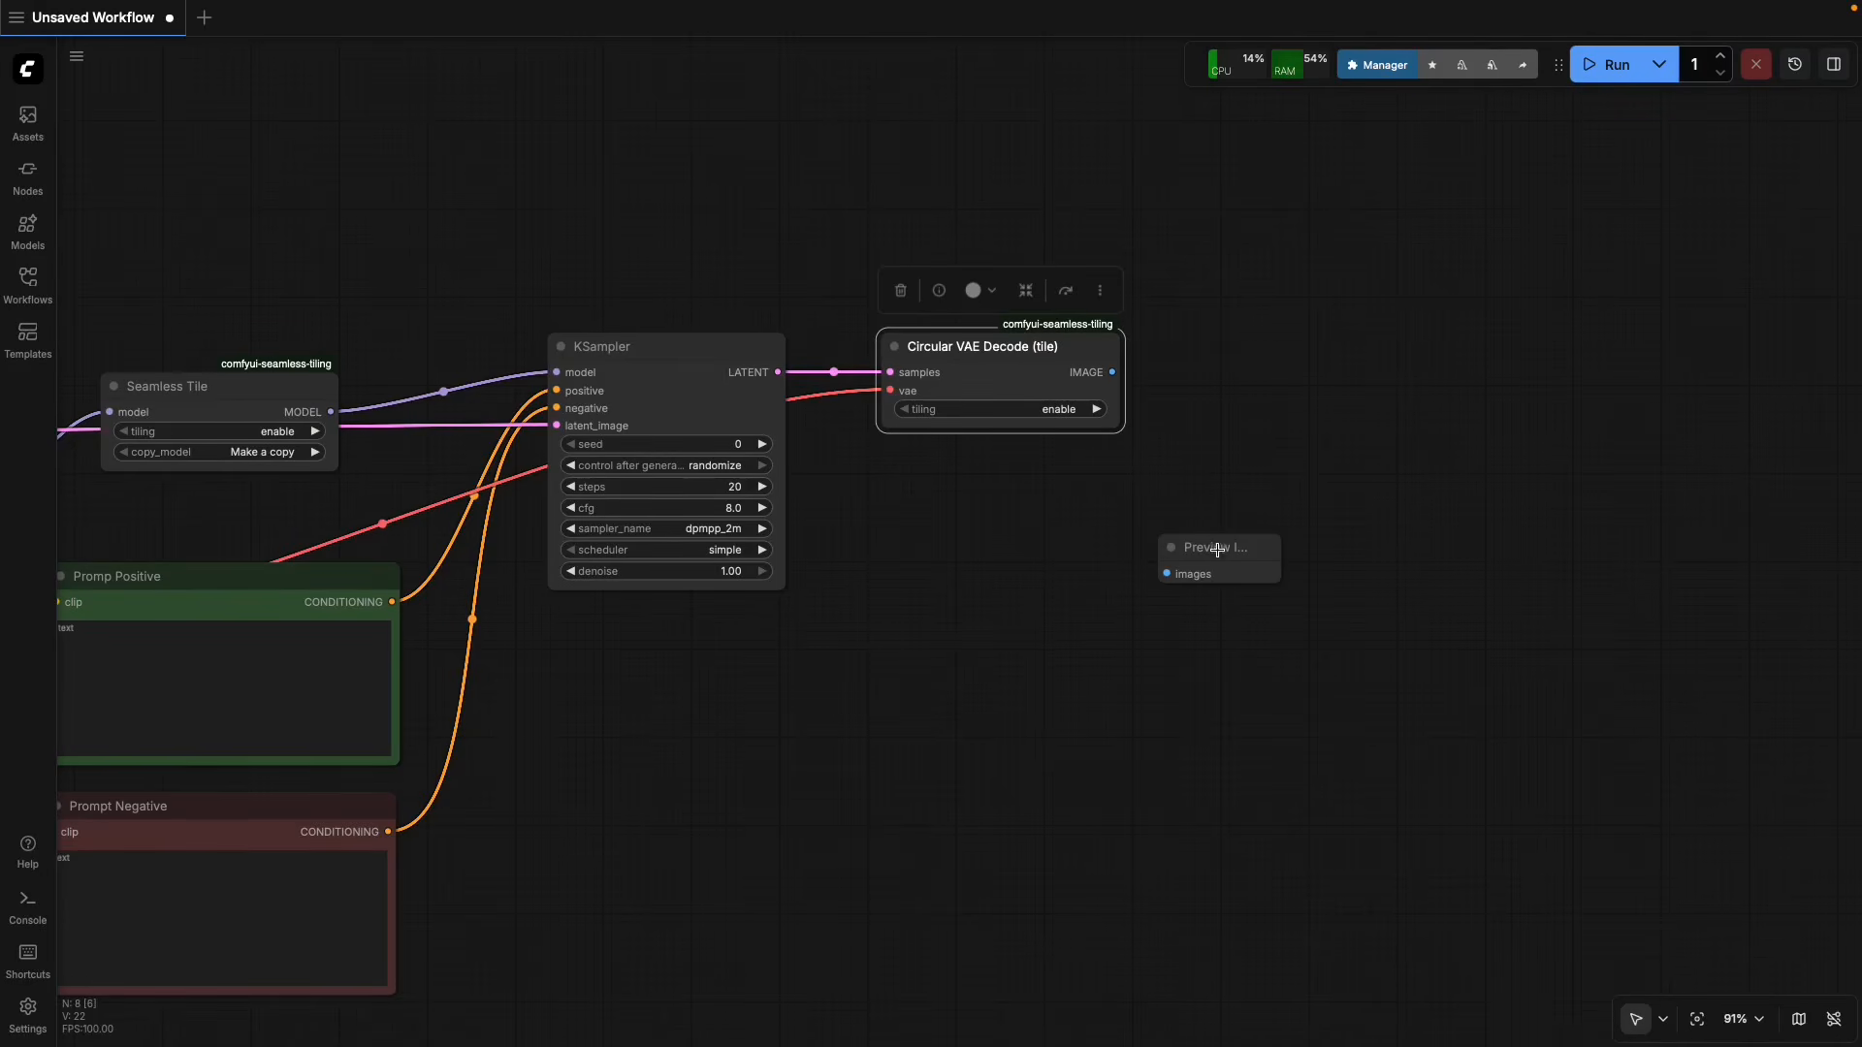
pyautogui.moveTo(1218, 550); pyautogui.dragTo(1314, 501)
pyautogui.moveTo(1112, 371); pyautogui.dragTo(1247, 593)
pyautogui.click(1106, 590)
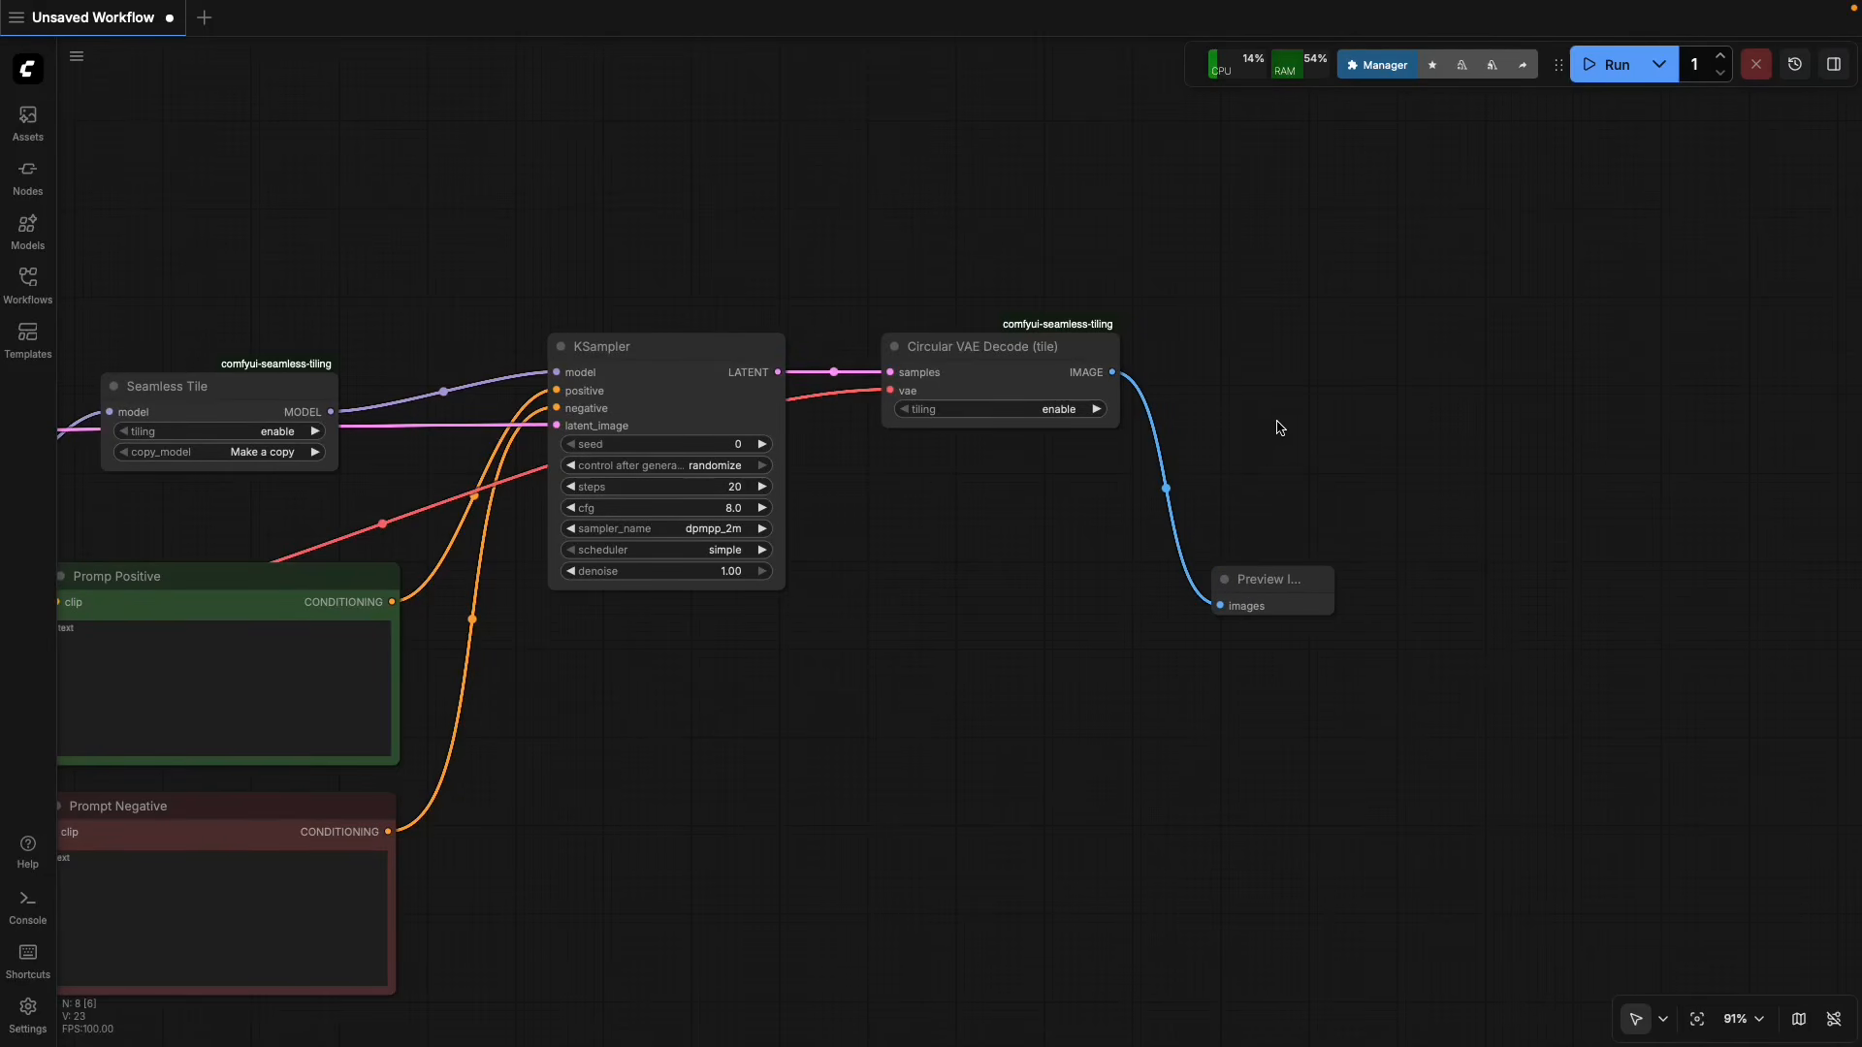
# Add an Offset Image node from the image category beside Circular VAE Decode (tile) and connect the decoder's IMAGE output to it.
pyautogui.rightClick(1106, 589)
pyautogui.click(1110, 588)
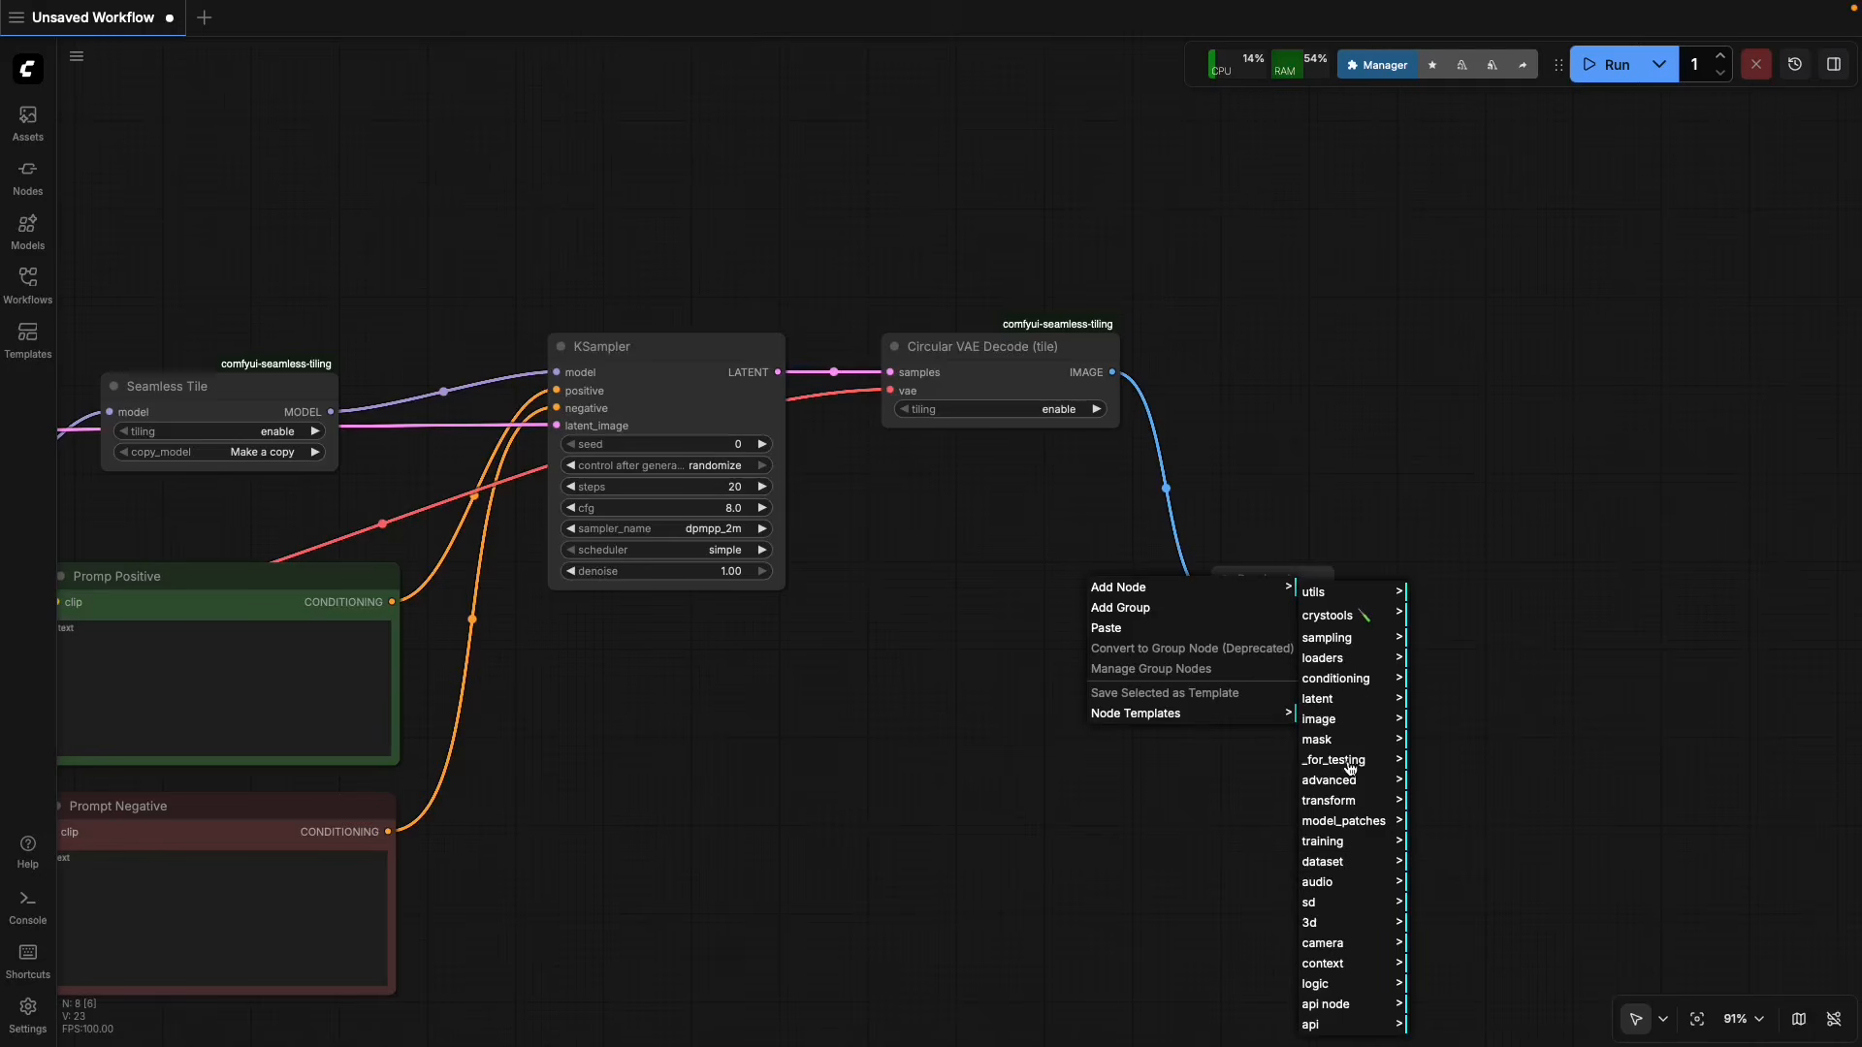
pyautogui.click(1351, 734)
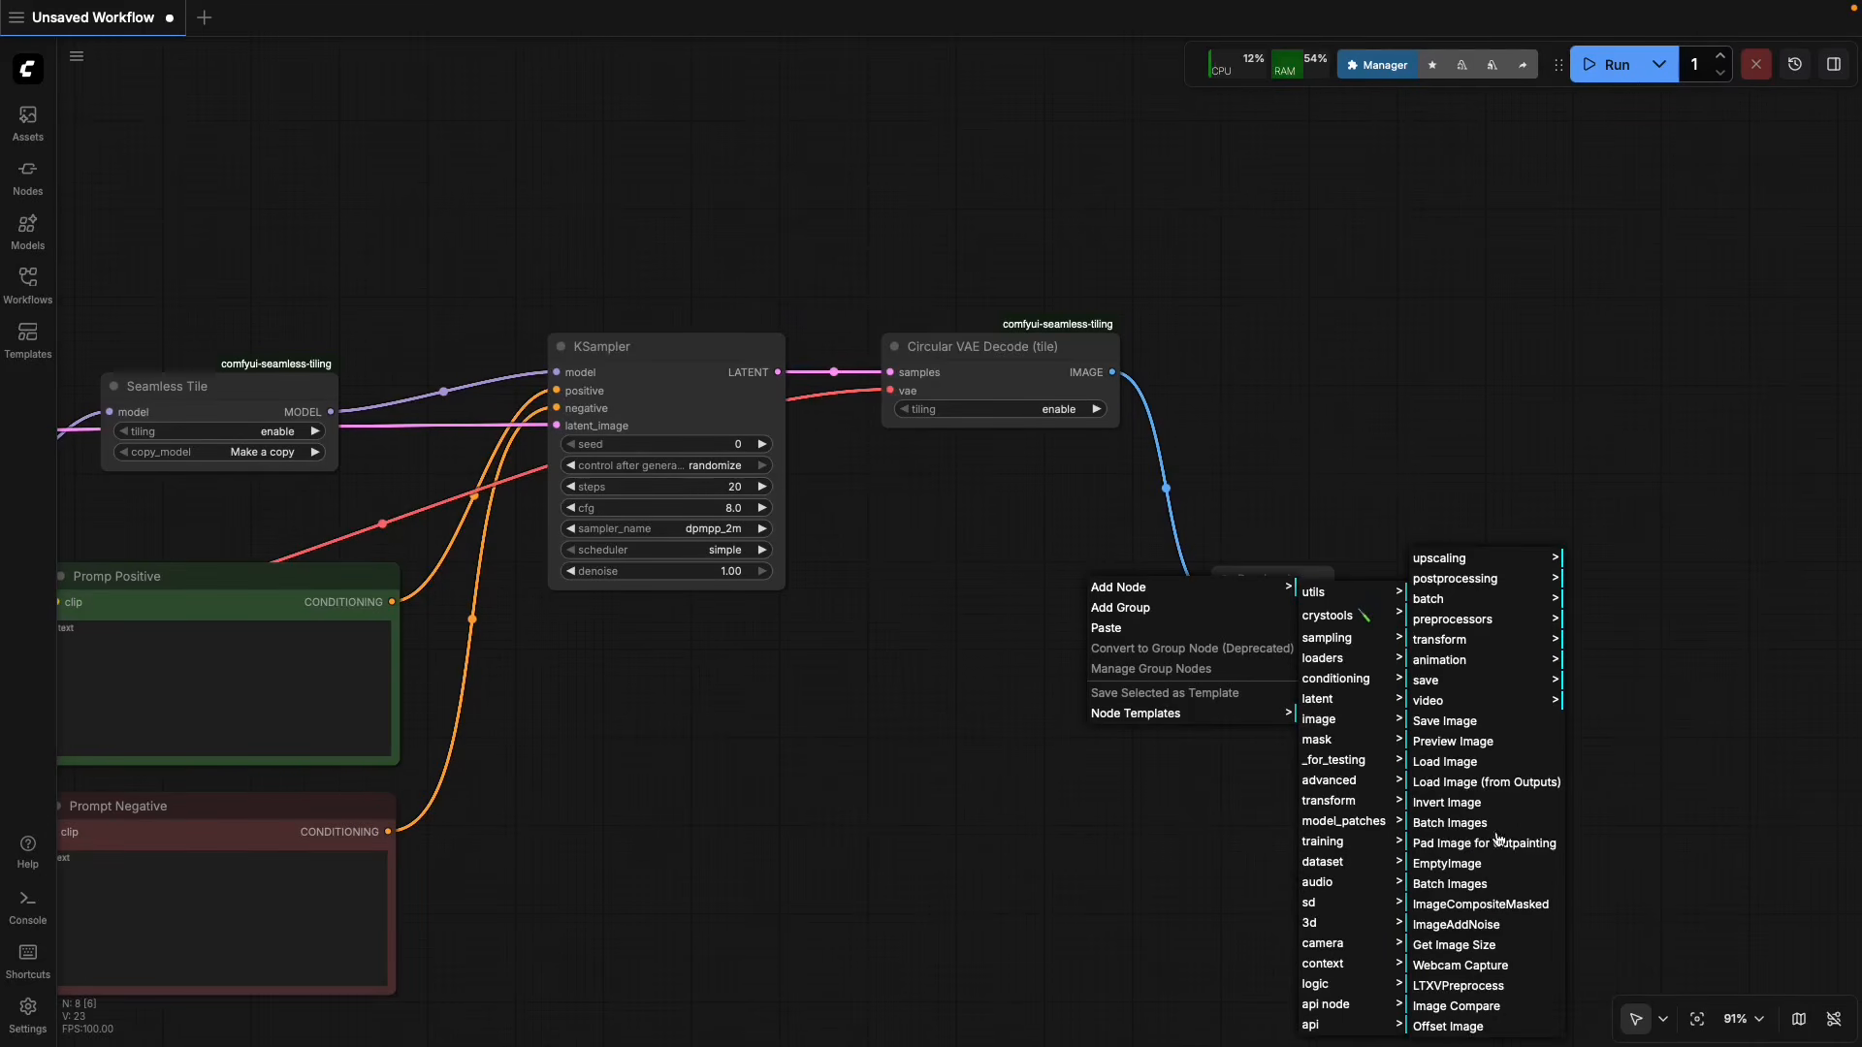
pyautogui.click(1471, 1026)
pyautogui.moveTo(1218, 590); pyautogui.dragTo(1331, 355)
pyautogui.moveTo(1114, 373); pyautogui.dragTo(1224, 370)
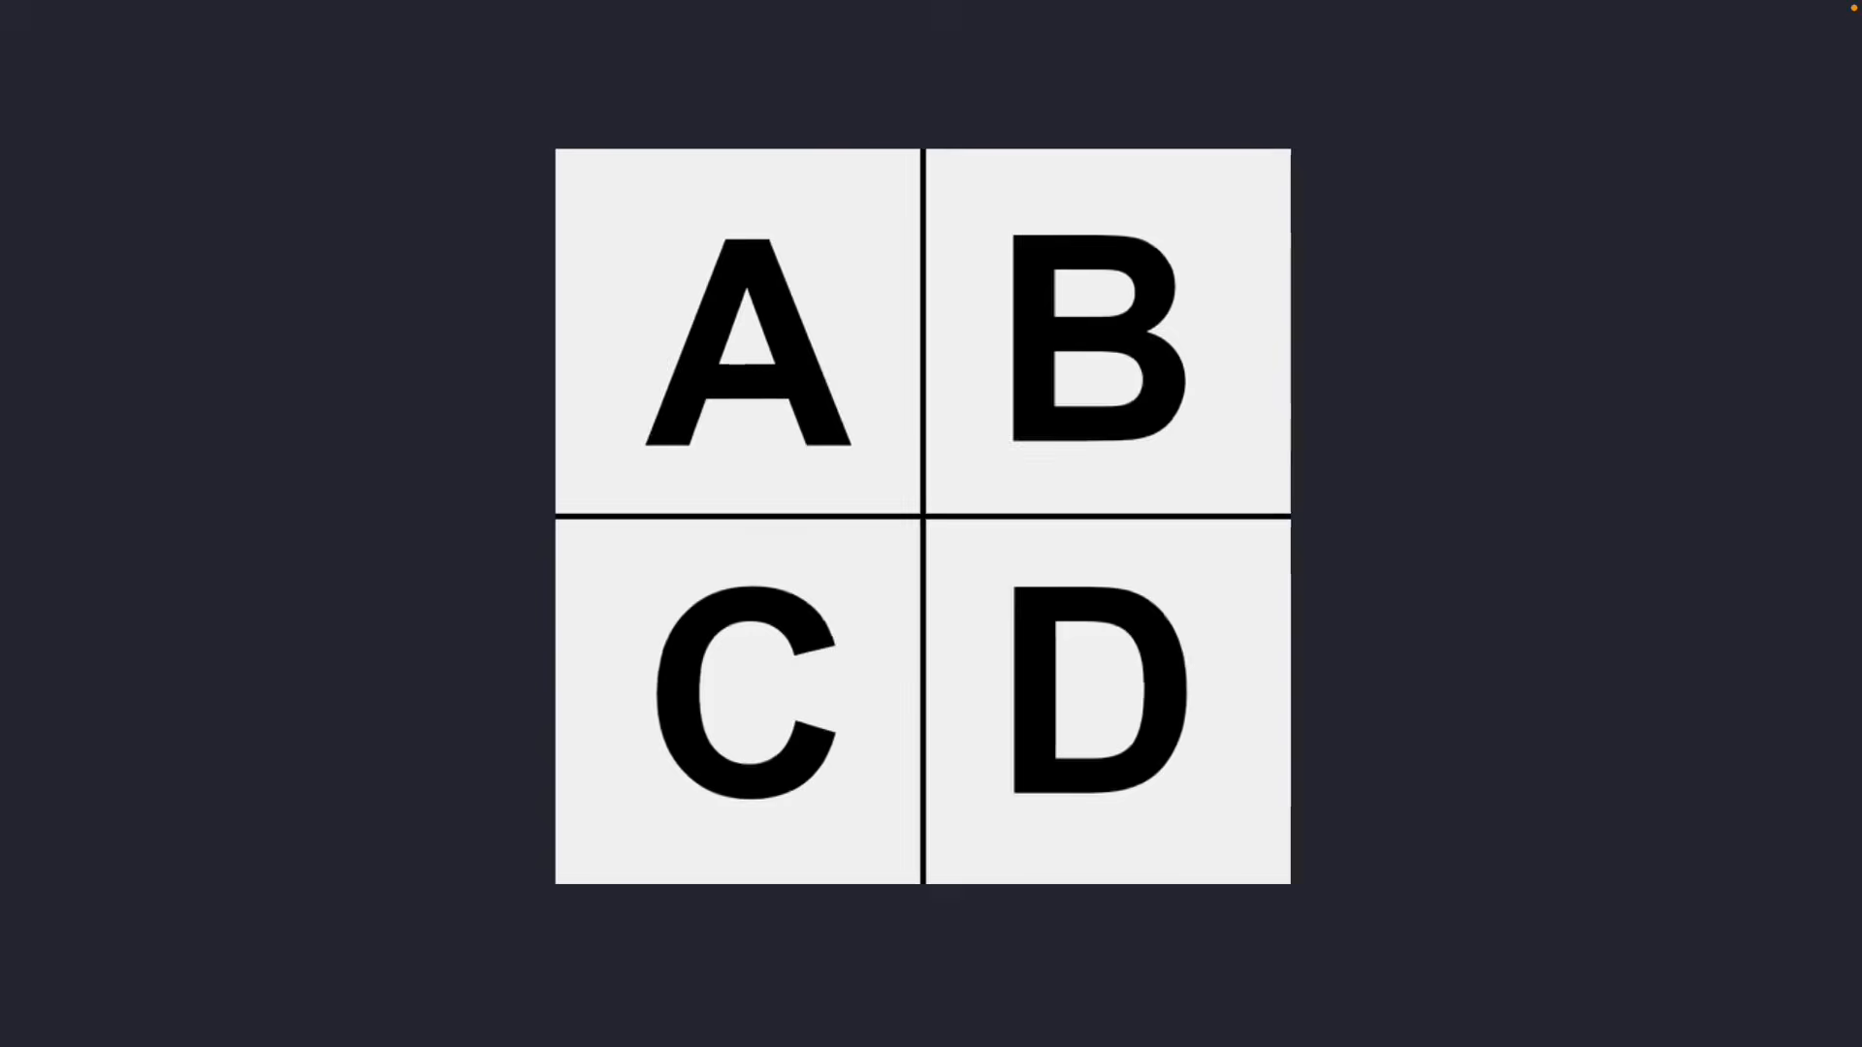